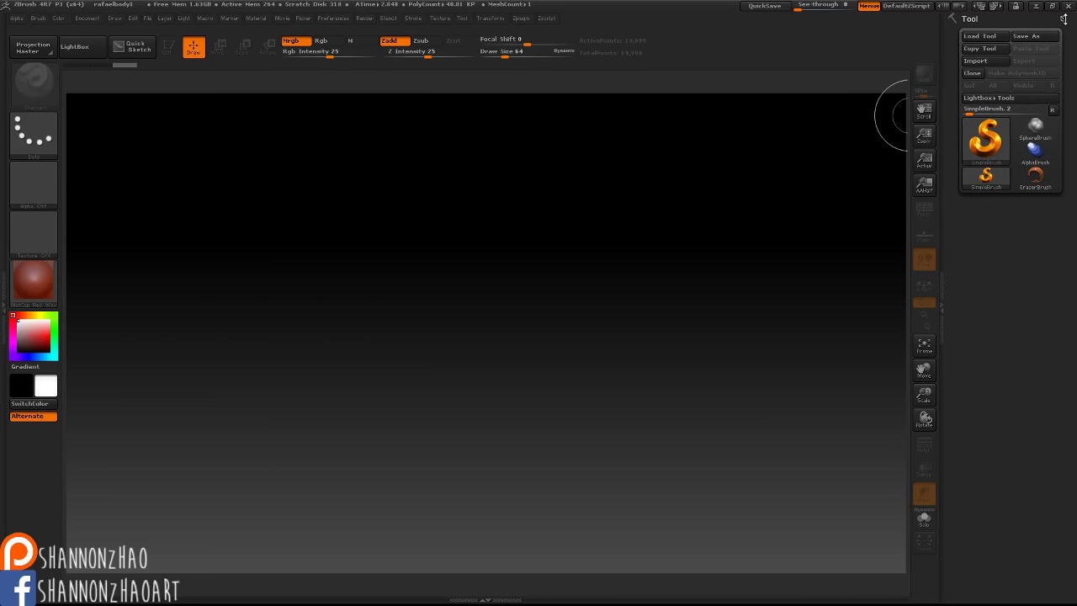
# Remove the Tool palette from the side tray and dock it there again
pyautogui.click(1063, 18)
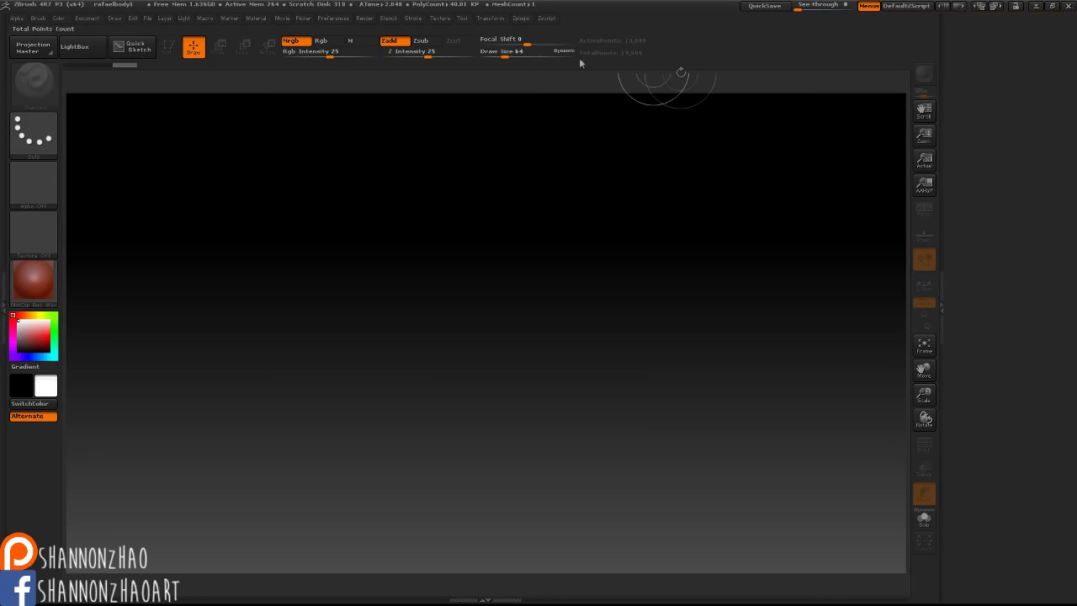
pyautogui.click(461, 20)
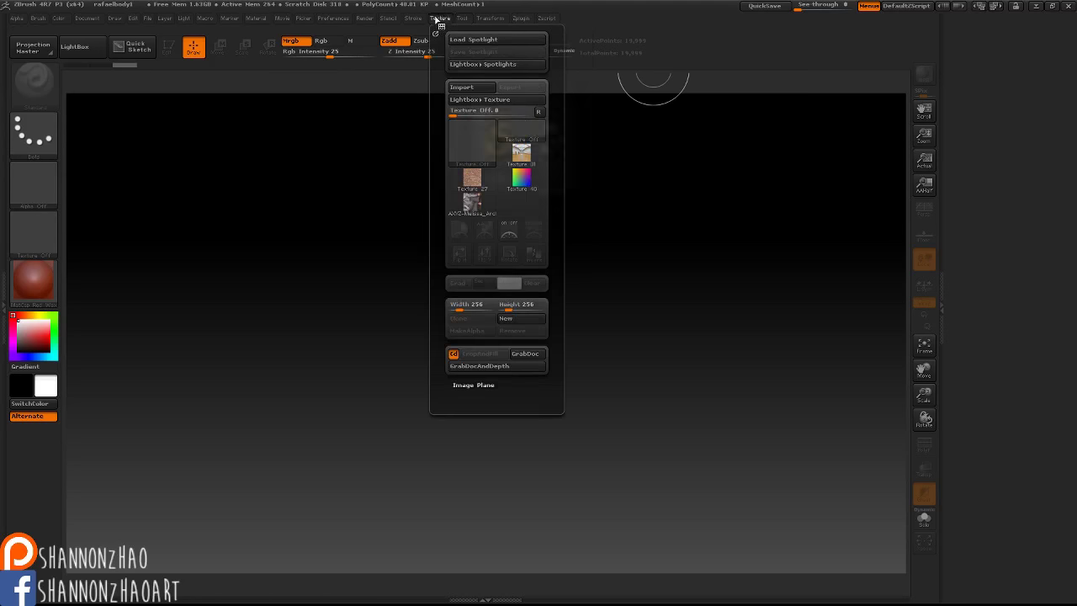
pyautogui.click(462, 32)
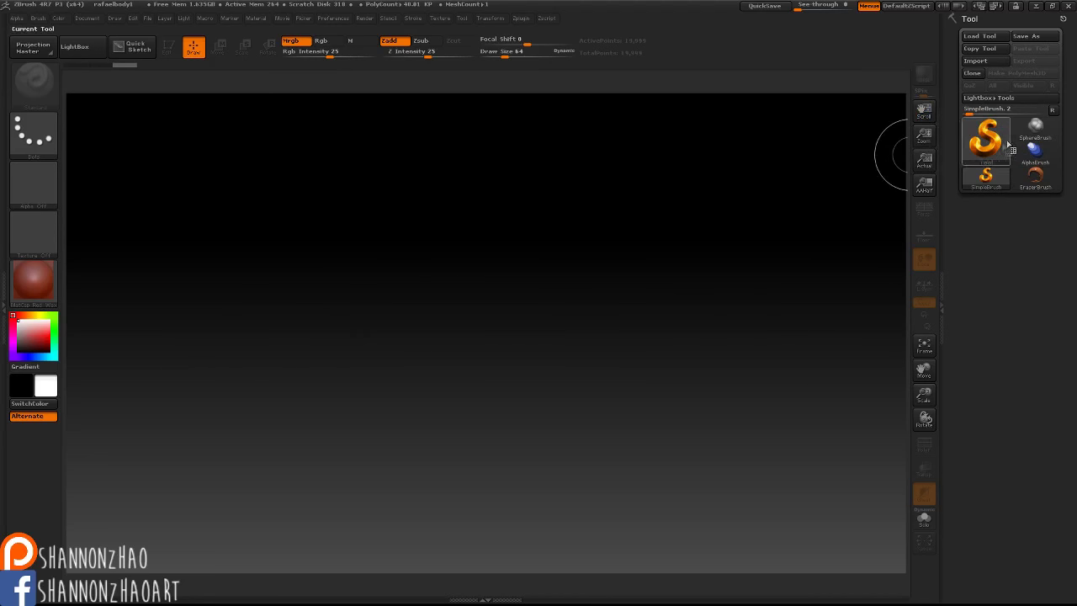
# Scribble test strokes across the canvas with the SimpleBrush and clear the document
pyautogui.moveTo(210, 244)
pyautogui.mouseDown()
pyautogui.moveTo(193, 293)
pyautogui.moveTo(378, 291)
pyautogui.moveTo(640, 353)
pyautogui.moveTo(471, 349)
pyautogui.moveTo(782, 219)
pyautogui.moveTo(93, 168)
pyautogui.moveTo(336, 354)
pyautogui.moveTo(345, 164)
pyautogui.moveTo(379, 525)
pyautogui.moveTo(794, 357)
pyautogui.mouseUp()
pyautogui.moveTo(522, 336)
pyautogui.mouseDown()
pyautogui.moveTo(437, 362)
pyautogui.moveTo(336, 420)
pyautogui.moveTo(252, 286)
pyautogui.moveTo(622, 303)
pyautogui.moveTo(412, 399)
pyautogui.moveTo(378, 353)
pyautogui.moveTo(373, 312)
pyautogui.mouseUp()
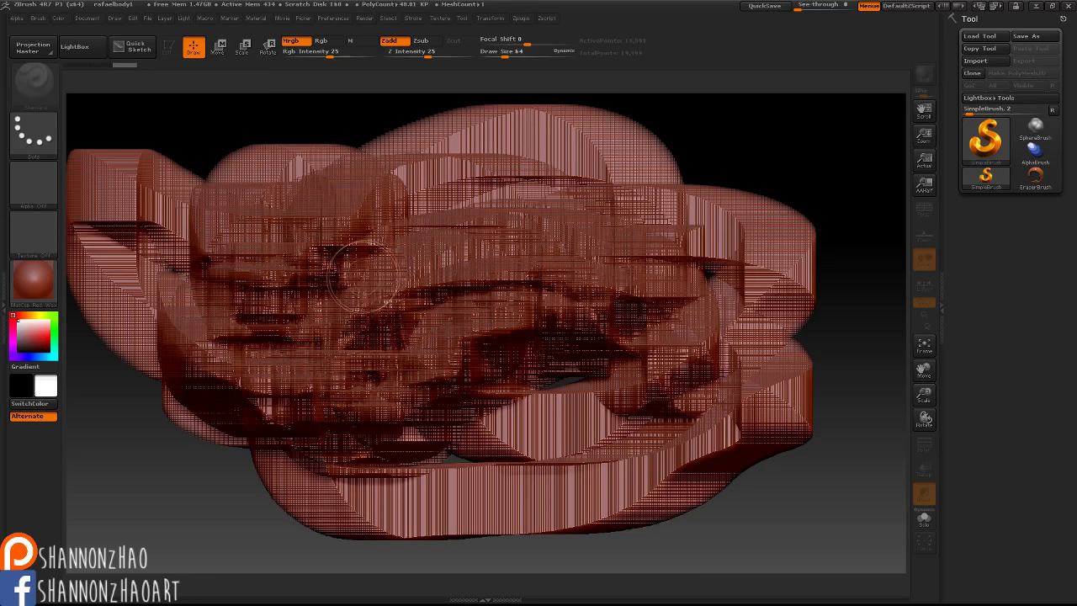
pyautogui.click(976, 143)
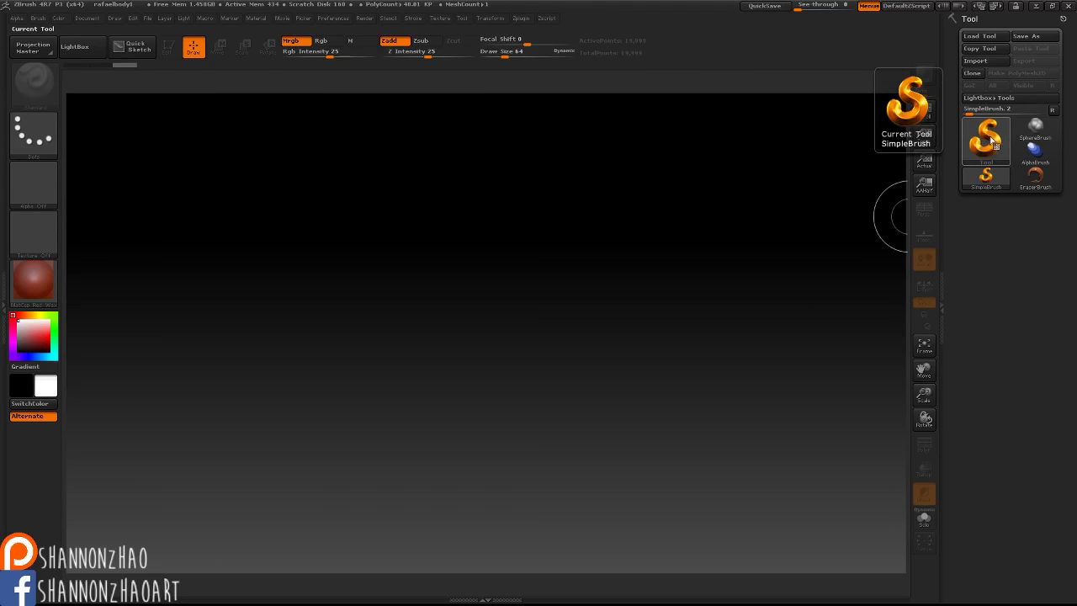
# Choose the Sphereinder3D mesh as the current tool and draw a large one in the middle of the canvas
pyautogui.click(986, 144)
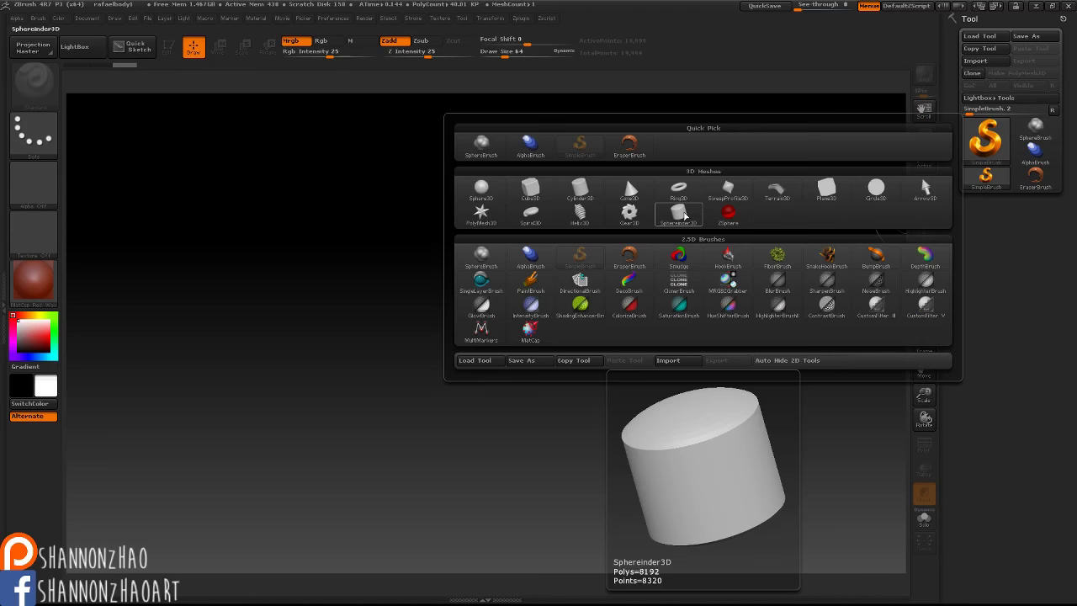
pyautogui.click(682, 214)
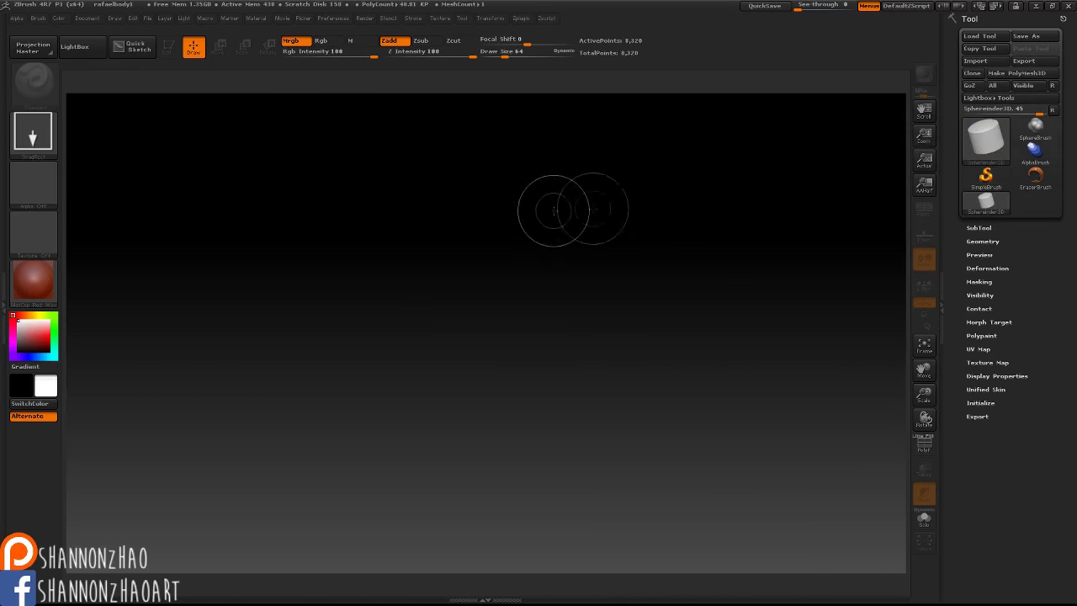
pyautogui.moveTo(505, 211); pyautogui.dragTo(507, 559)
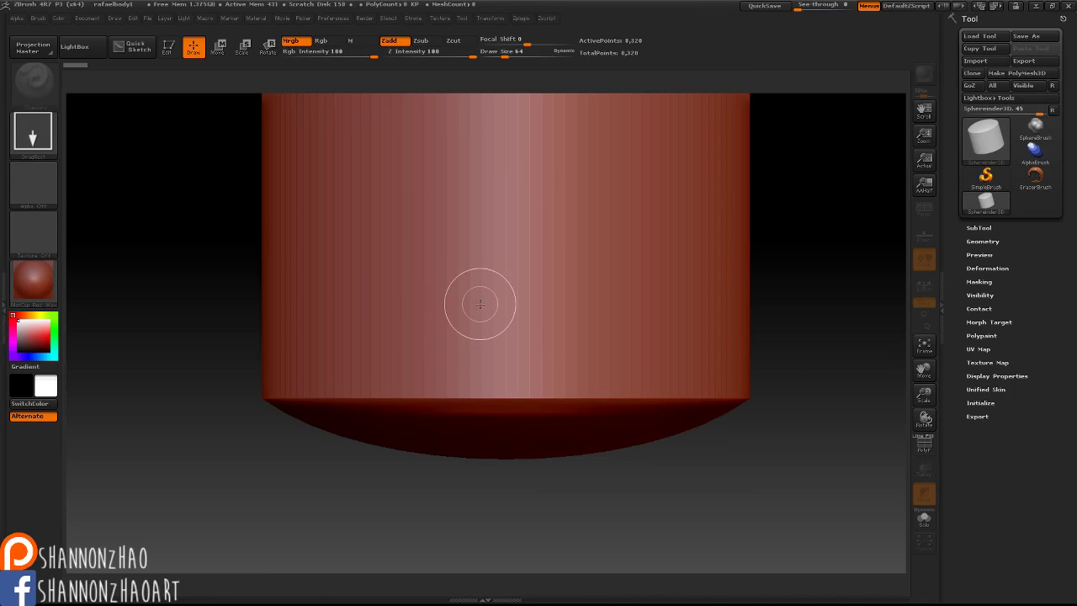
# Draw several more overlapping Sphereinder3D copies at different sizes and angles over the first one
pyautogui.moveTo(505, 314)
pyautogui.mouseDown()
pyautogui.moveTo(395, 337)
pyautogui.moveTo(539, 347)
pyautogui.mouseUp()
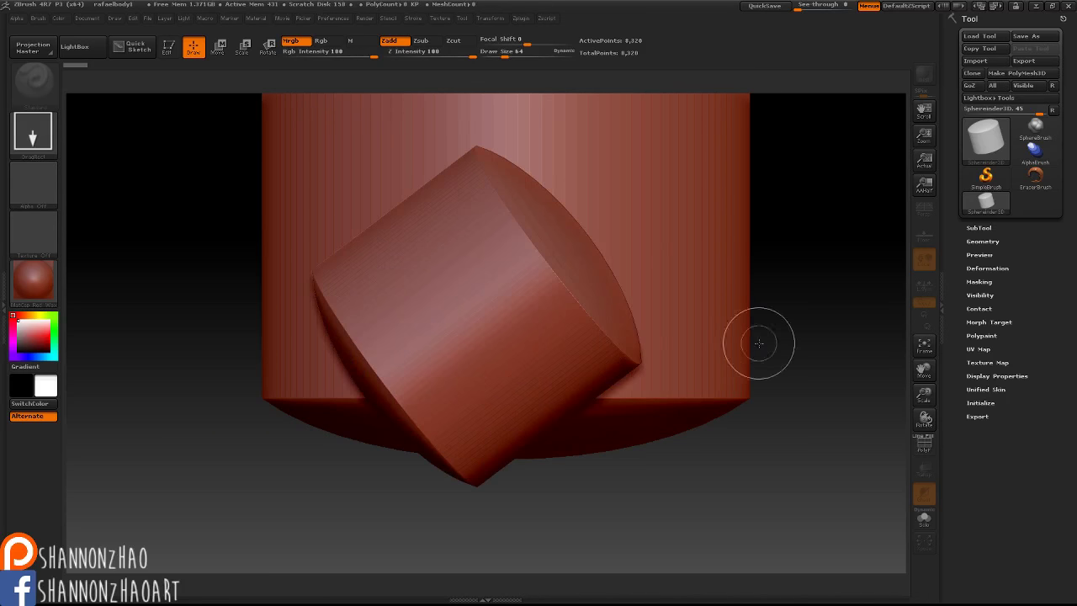
pyautogui.moveTo(758, 342); pyautogui.dragTo(581, 423)
pyautogui.moveTo(601, 320); pyautogui.dragTo(547, 432)
pyautogui.moveTo(422, 314); pyautogui.dragTo(426, 420)
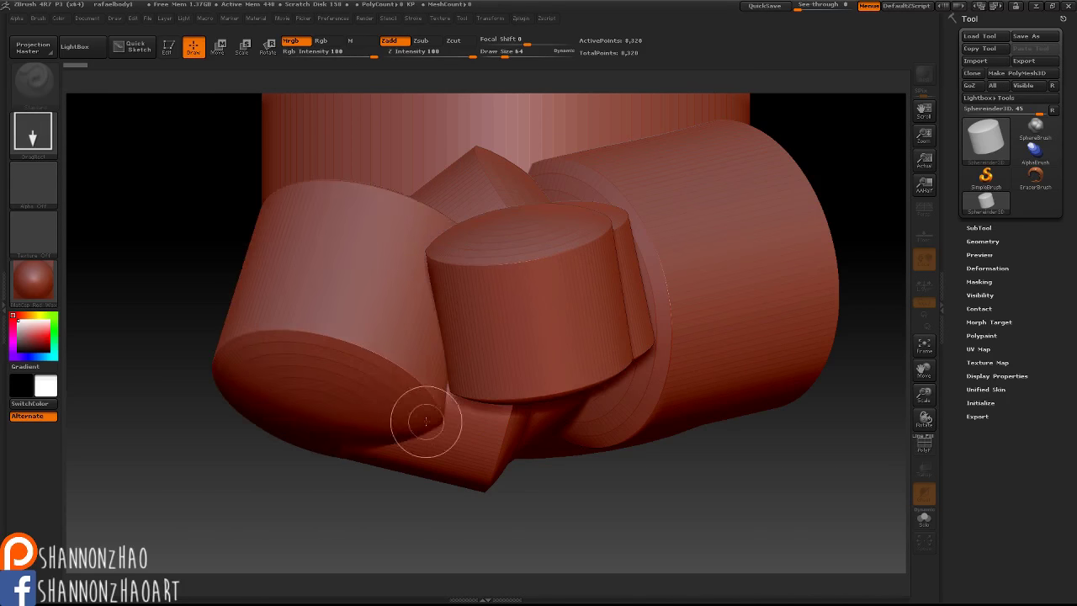
pyautogui.moveTo(356, 242)
pyautogui.mouseDown()
pyautogui.moveTo(541, 430)
pyautogui.moveTo(476, 437)
pyautogui.moveTo(478, 446)
pyautogui.mouseUp()
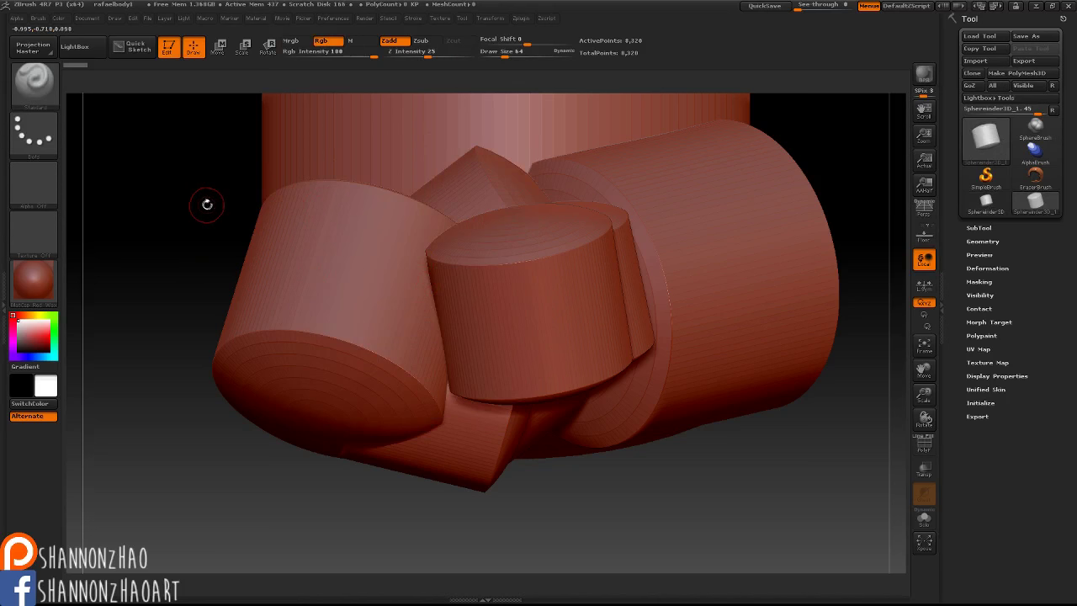
# Switch Edit mode off and on for the last drawn mesh and clear the leftover copies from the canvas
pyautogui.click(168, 46)
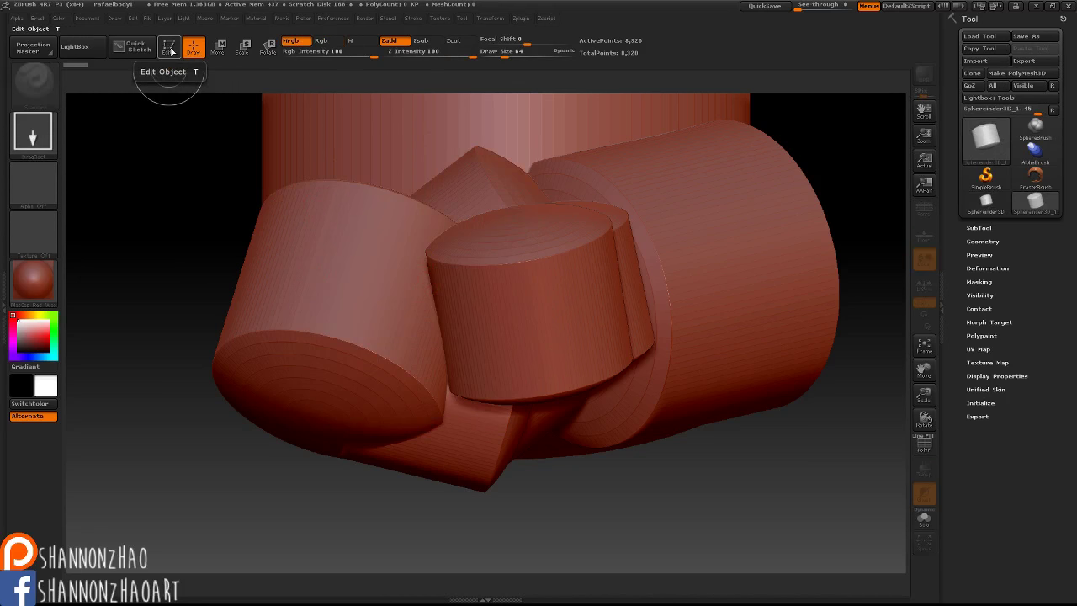
pyautogui.click(169, 47)
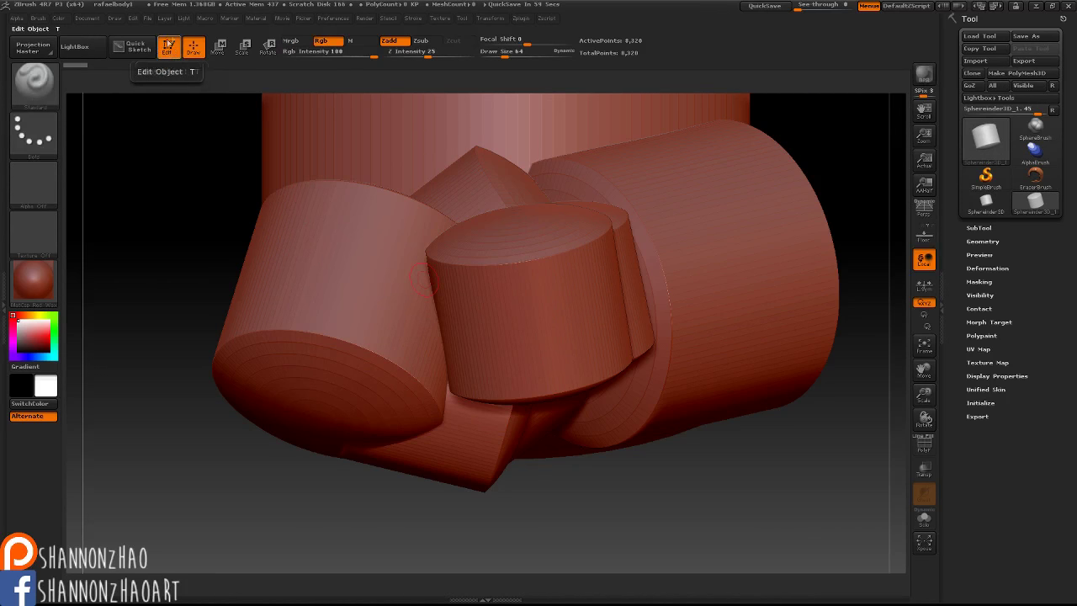
pyautogui.keyDown('ctrl'); pyautogui.keyDown('shift'); pyautogui.click(735, 473); pyautogui.keyUp('shift'); pyautogui.keyUp('ctrl')
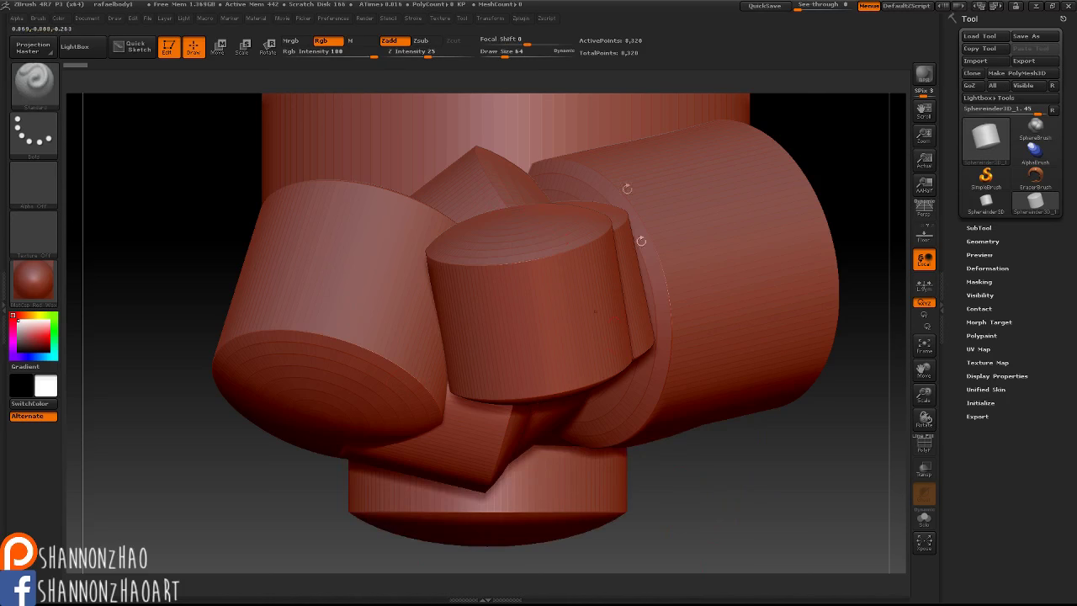
pyautogui.moveTo(712, 463); pyautogui.dragTo(688, 393)
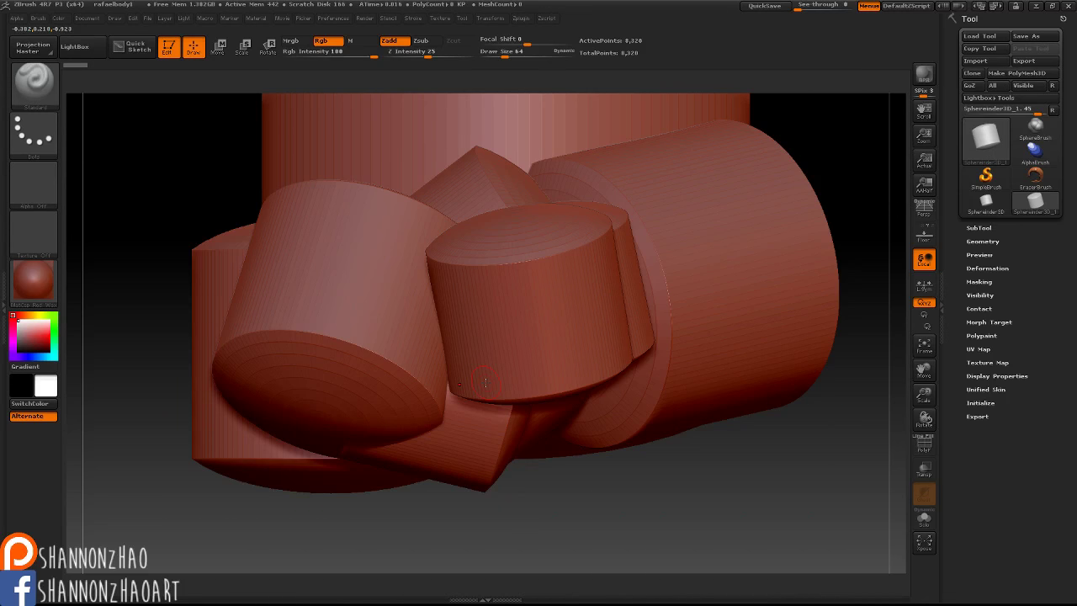
pyautogui.press('ctrl')
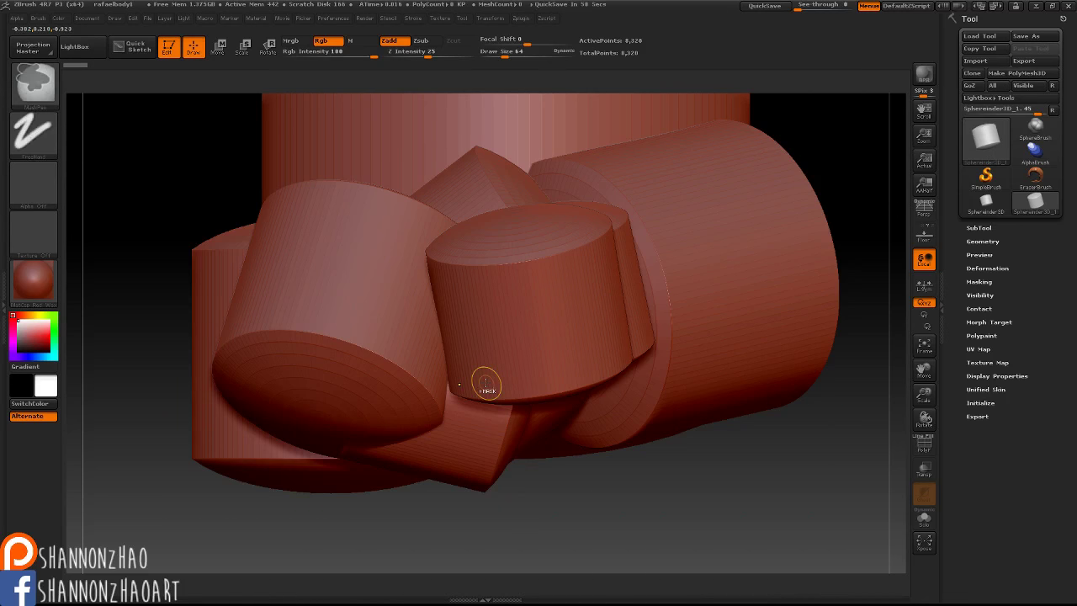
pyautogui.keyDown('ctrl'); pyautogui.keyDown('shift'); pyautogui.click(486, 384); pyautogui.keyUp('shift'); pyautogui.keyUp('ctrl')
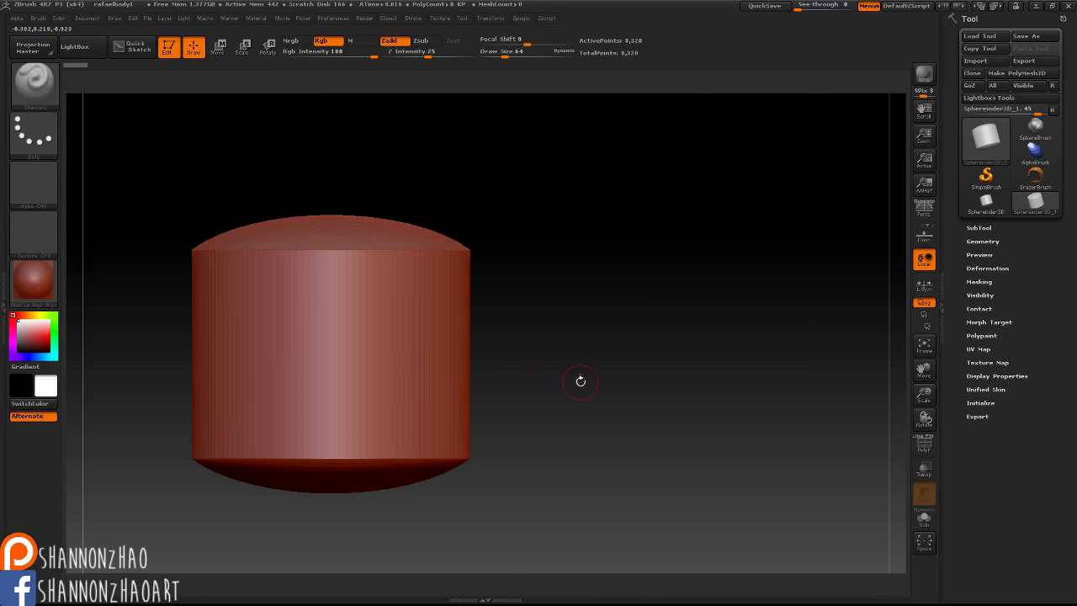
# Examine the Sphereinder3D by panning, rotating and zooming the view around it
pyautogui.keyDown('alt'); pyautogui.moveTo(608, 393); pyautogui.dragTo(780, 387); pyautogui.keyUp('alt')
pyautogui.moveTo(775, 459); pyautogui.dragTo(815, 401)
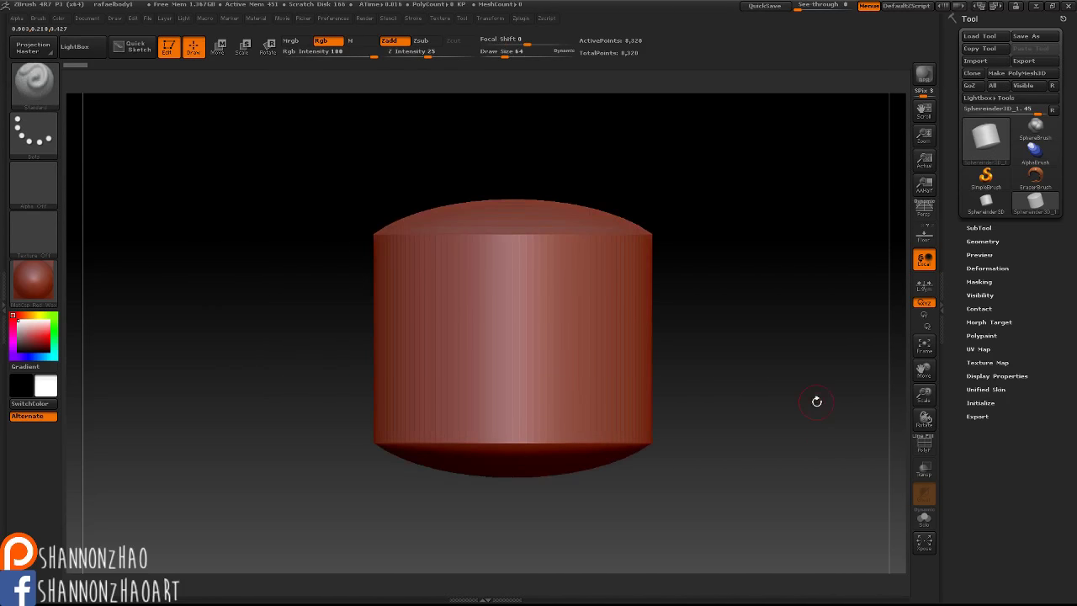
pyautogui.moveTo(763, 344); pyautogui.dragTo(703, 360)
pyautogui.moveTo(745, 323); pyautogui.dragTo(713, 325)
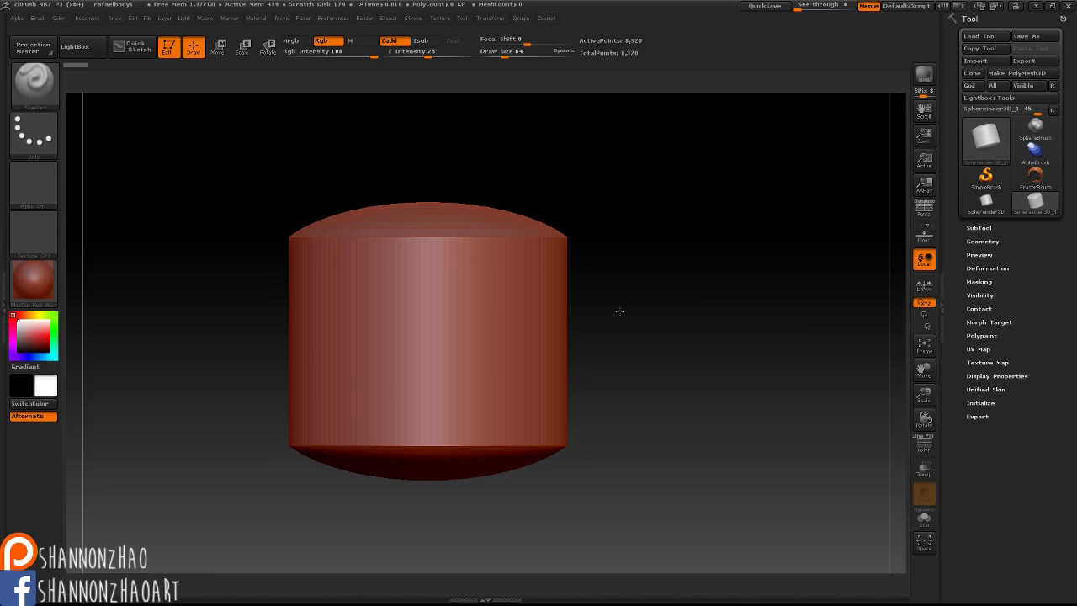
pyautogui.keyDown('alt'); pyautogui.moveTo(619, 311); pyautogui.dragTo(650, 386); pyautogui.keyUp('alt')
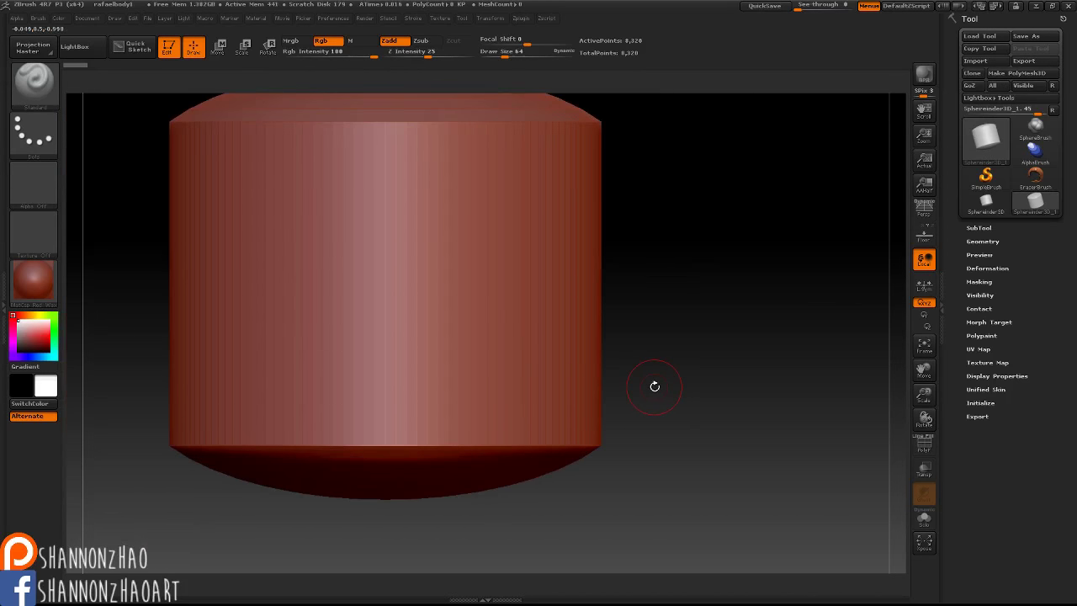
pyautogui.keyDown('alt'); pyautogui.moveTo(650, 295); pyautogui.dragTo(761, 287); pyautogui.keyUp('alt')
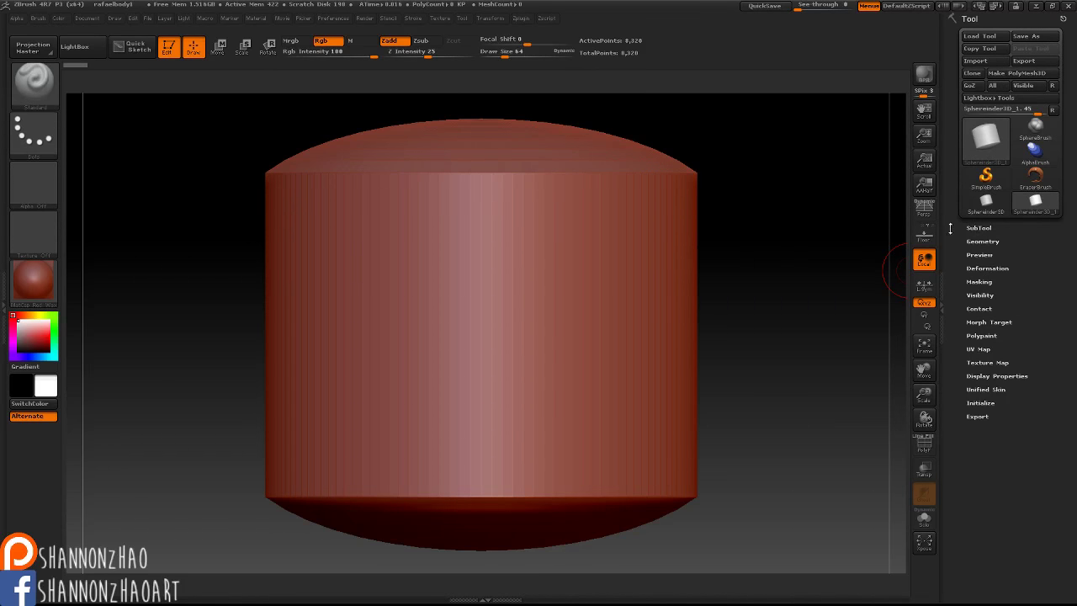
# Expand the SubTool list and rename the Sphereinder3D subtool to yoyoyoyoy
pyautogui.click(978, 229)
pyautogui.moveTo(979, 229); pyautogui.dragTo(976, 144)
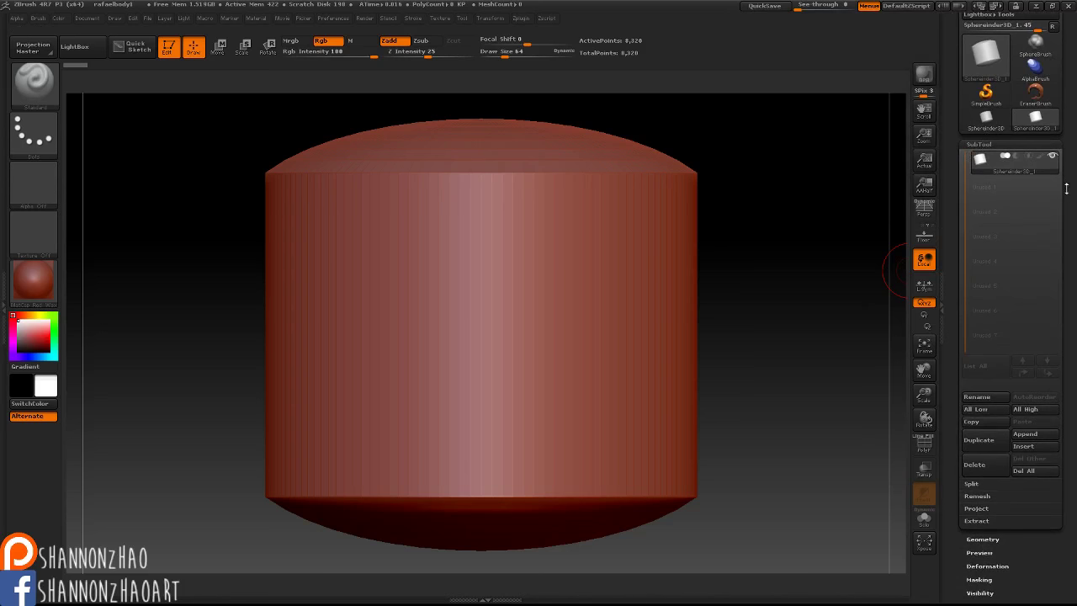
pyautogui.moveTo(1066, 189); pyautogui.dragTo(1072, 174)
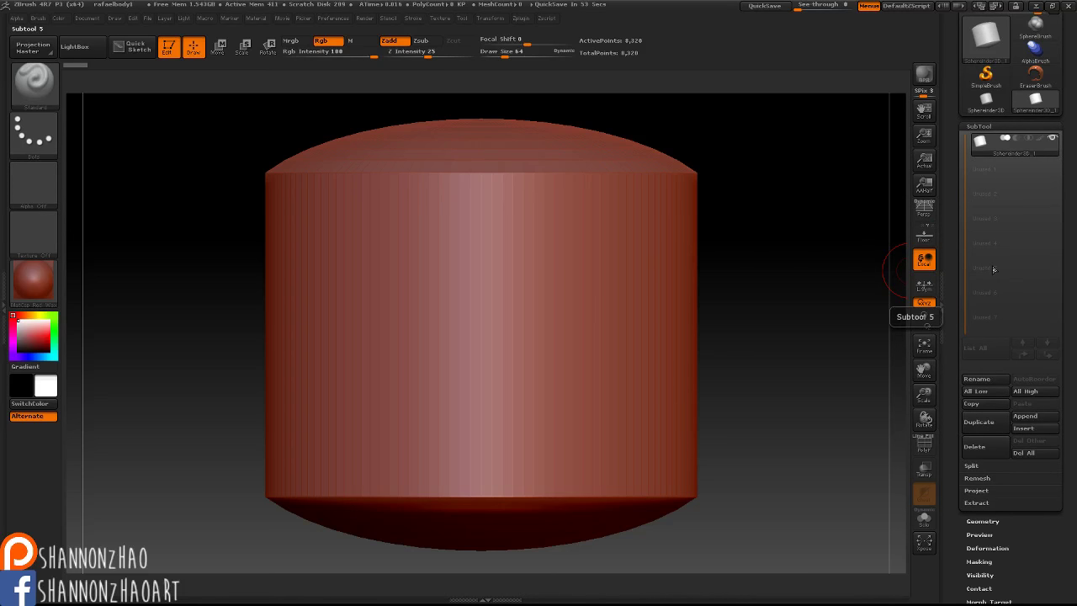
pyautogui.moveTo(982, 151)
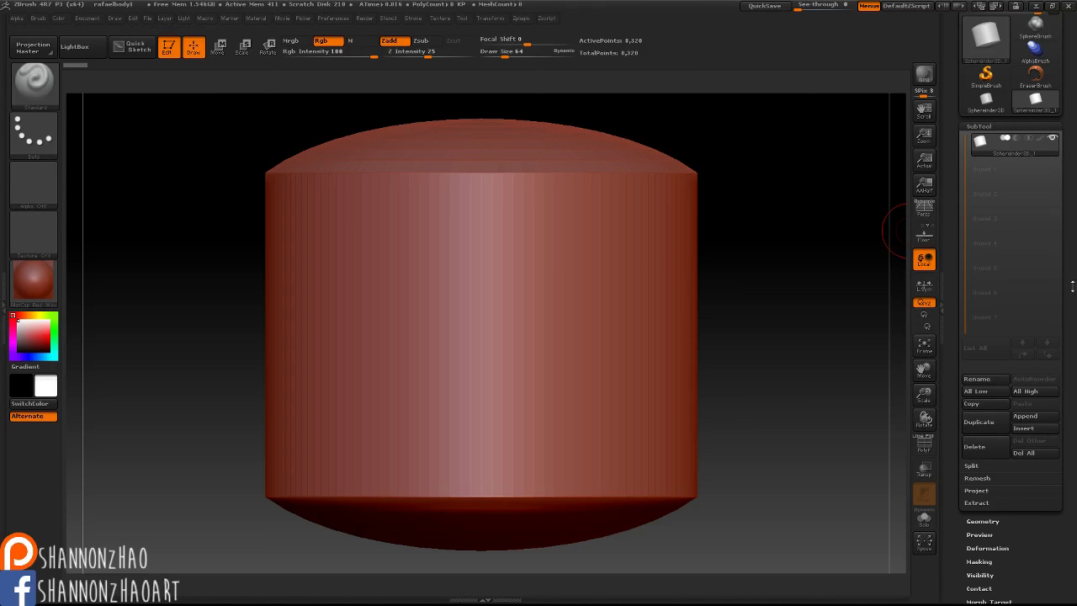
pyautogui.click(986, 379)
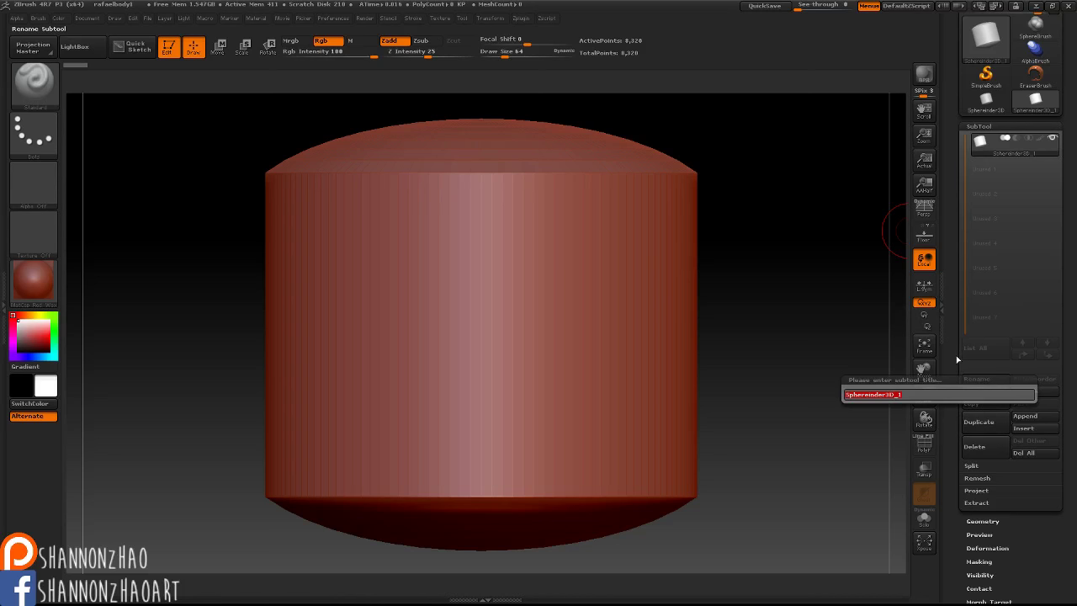
pyautogui.write('yoyoyoyoy')
pyautogui.press('Return')
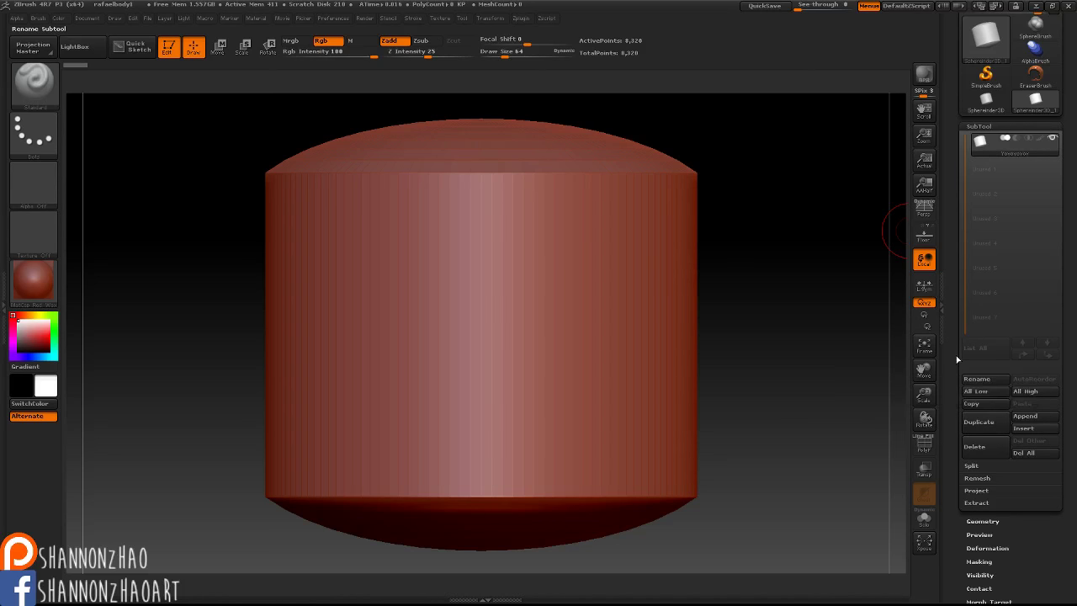
# Duplicate the renamed subtool and subdivide the active mesh
pyautogui.click(992, 423)
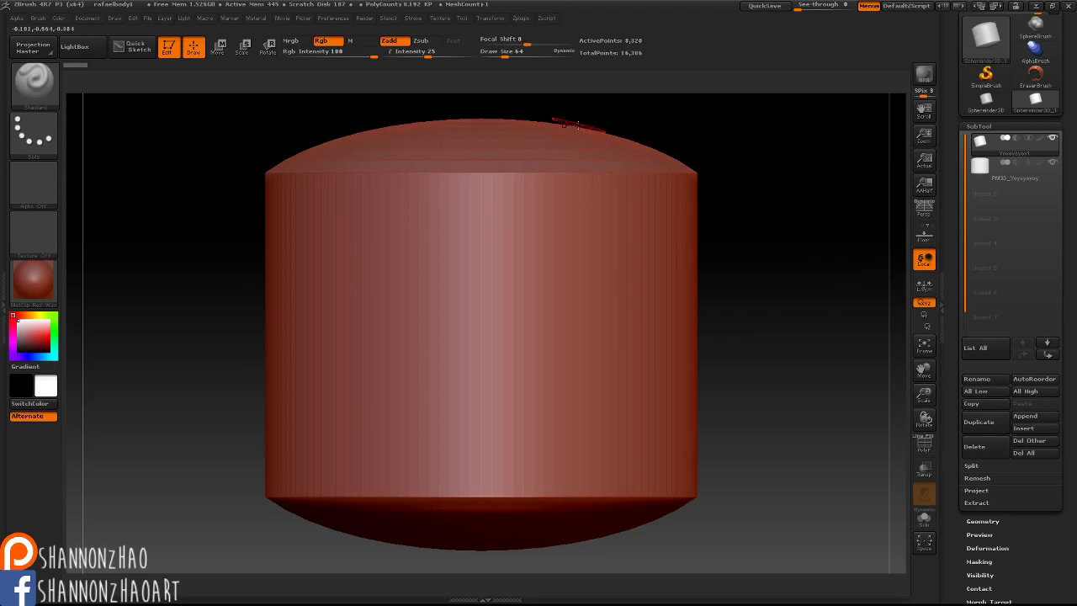
pyautogui.hotkey('ctrl', 'd')
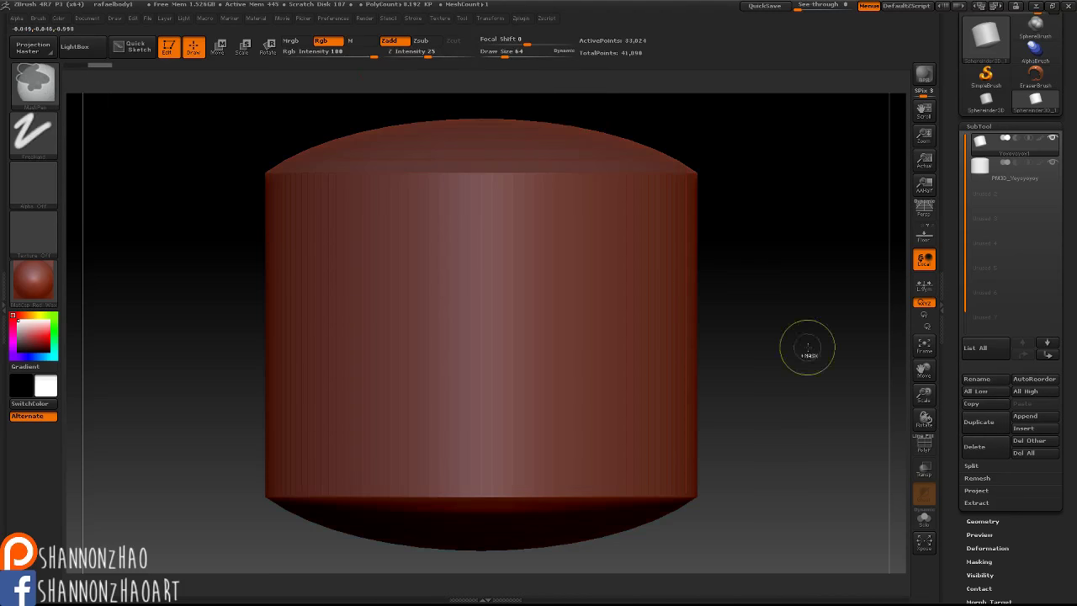
pyautogui.hotkey('ctrl', 'd')
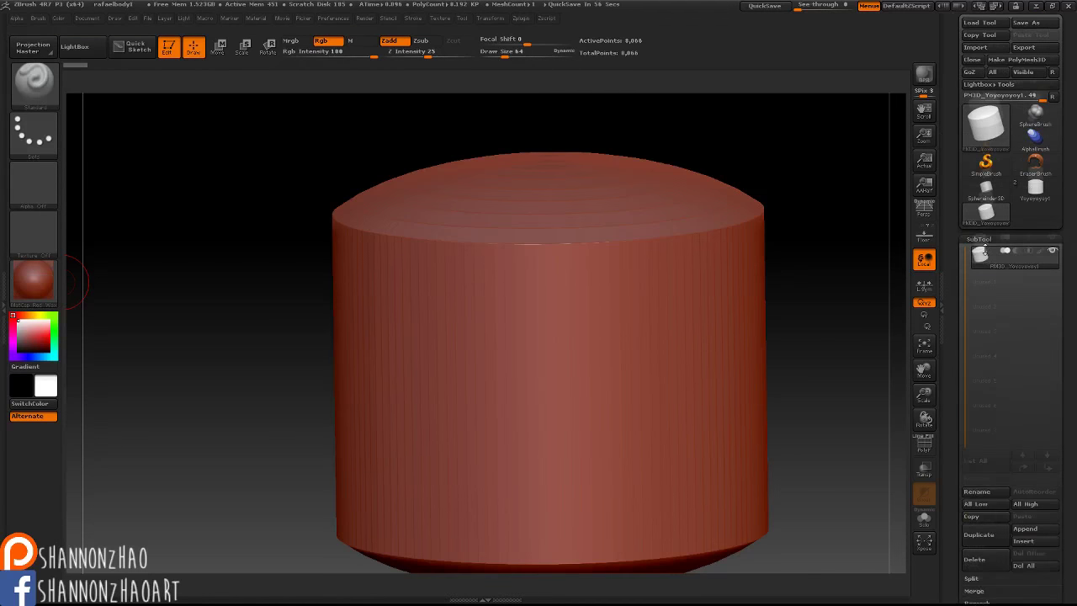
# Check the subtool's mesh details and make a PolyMesh3D version of the current tool
pyautogui.scroll(-2, 985, 248)
pyautogui.moveTo(981, 206)
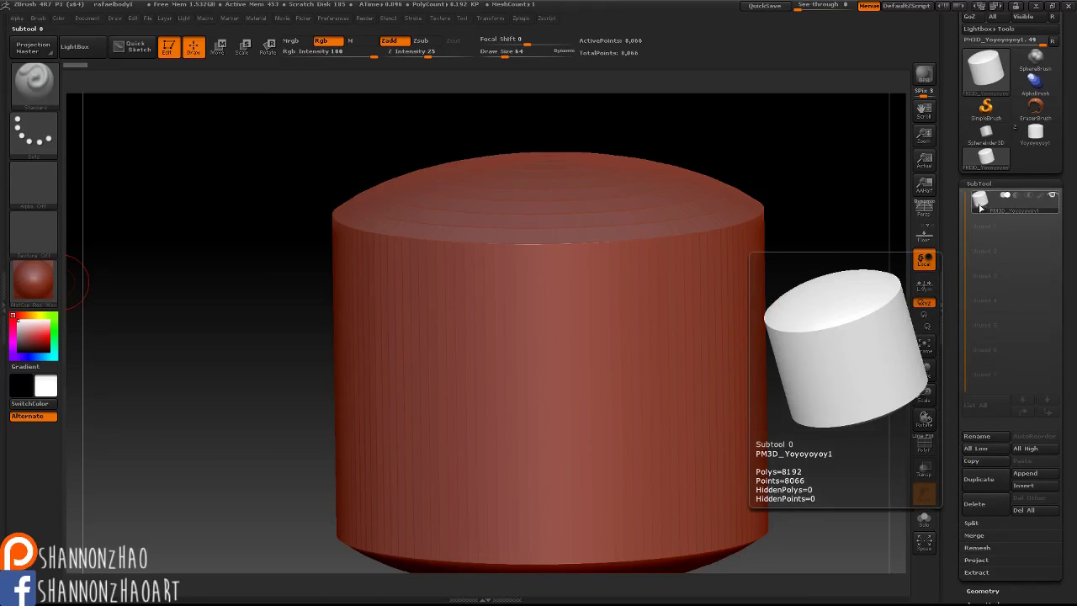
pyautogui.scroll(2, 1001, 252)
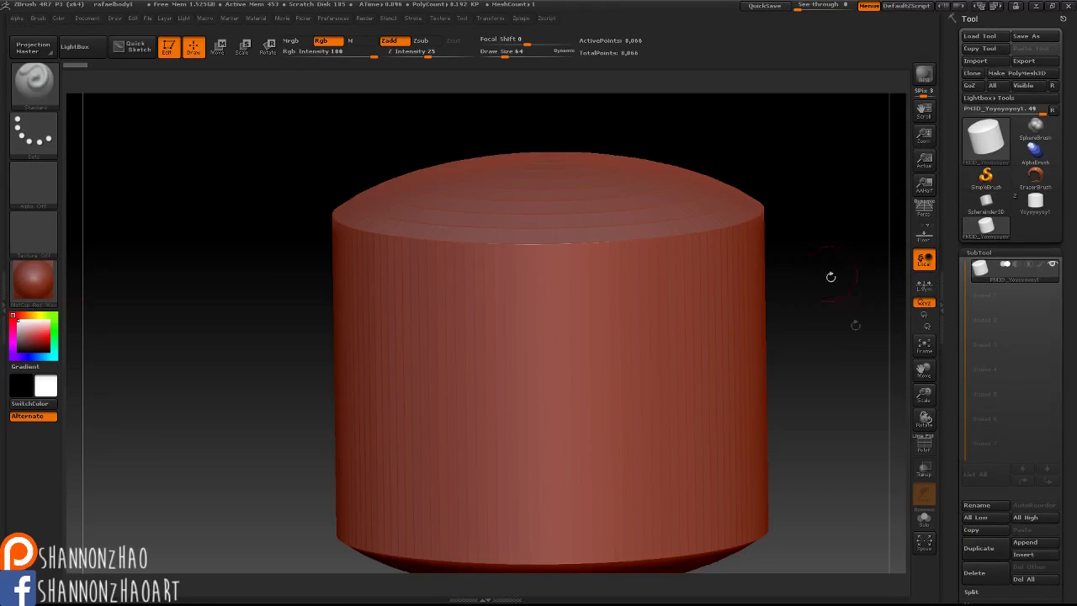
pyautogui.click(1009, 74)
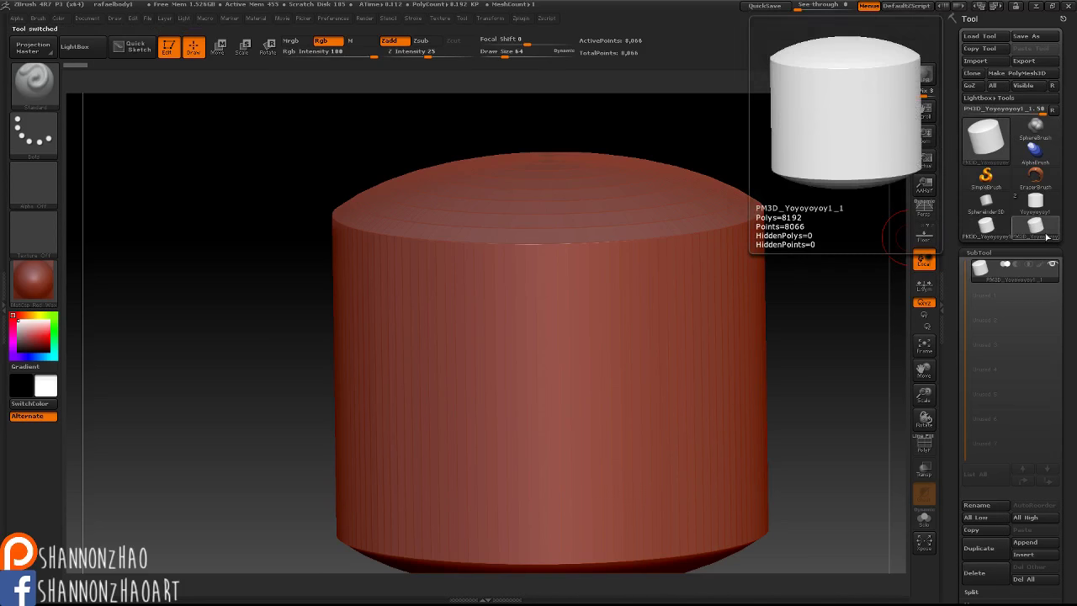
# Duplicate the PolyMesh3D subtool twice
pyautogui.moveTo(1074, 235); pyautogui.dragTo(1074, 101)
pyautogui.click(978, 412)
pyautogui.click(979, 412)
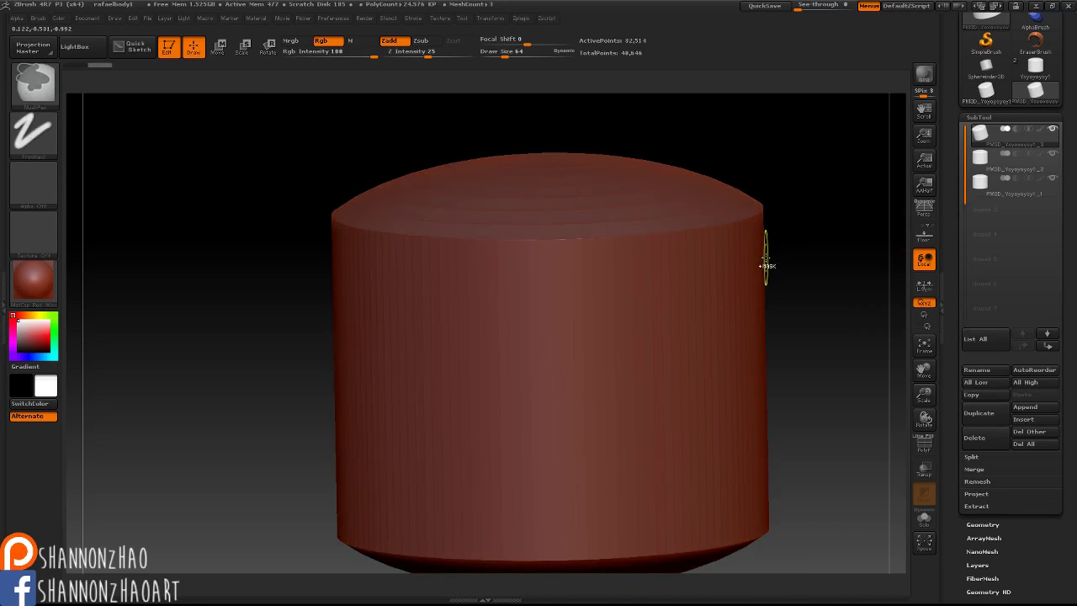
# Open the Geometry settings of the active subtool with its subdivision level controls
pyautogui.scroll(-3, 1003, 394)
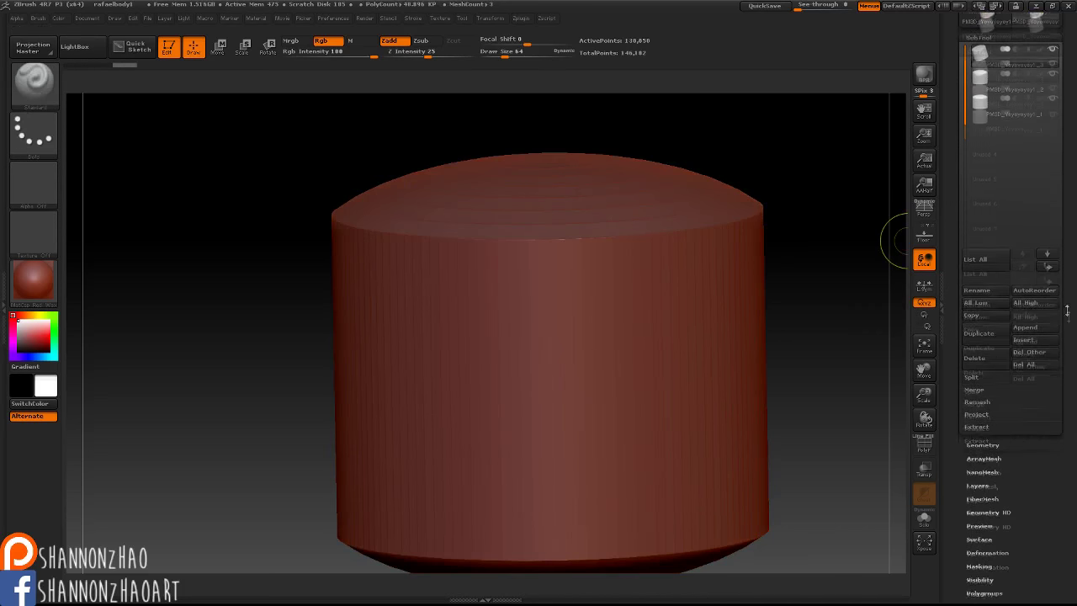
pyautogui.click(982, 405)
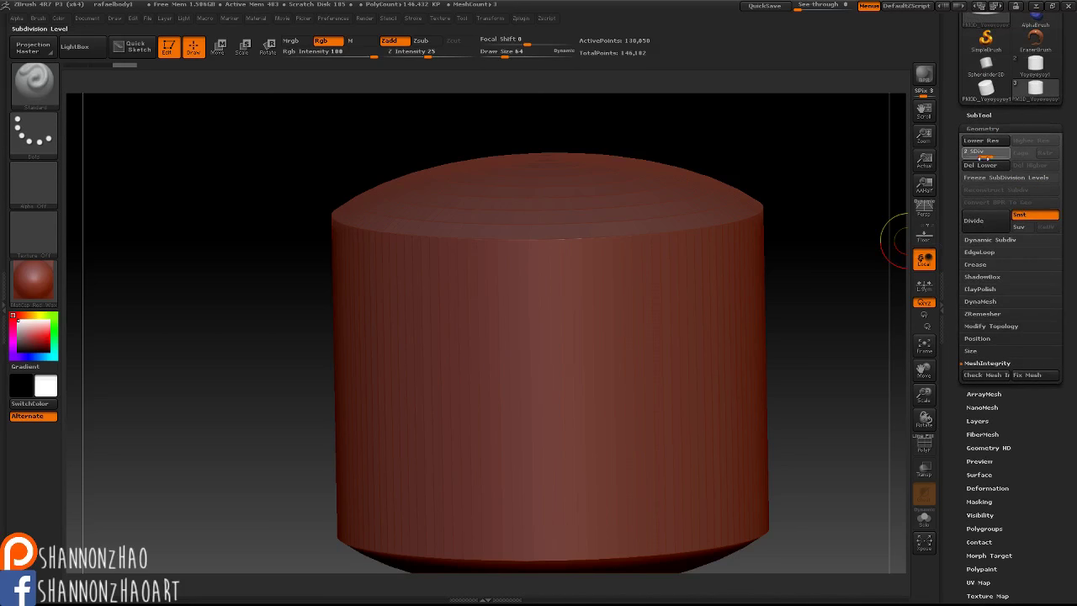
# Lower the active mesh's subdivision level and bring it back up to level 3
pyautogui.click(972, 155)
pyautogui.moveTo(973, 154); pyautogui.dragTo(1012, 154)
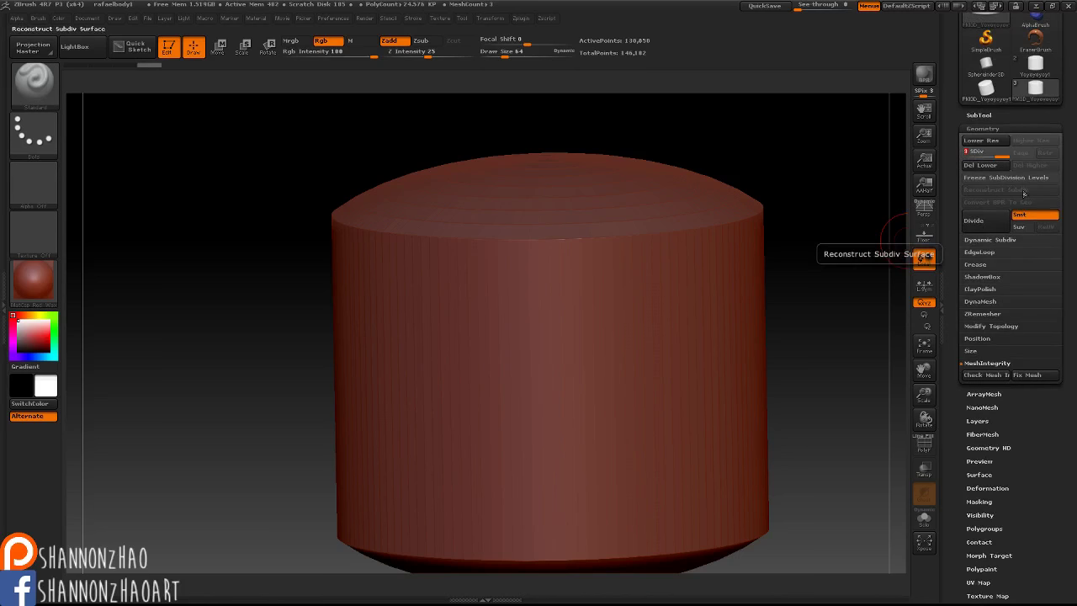
# In the subtool list, hide the third subtool, and switch the active subtool to the second and back to the first
pyautogui.click(978, 114)
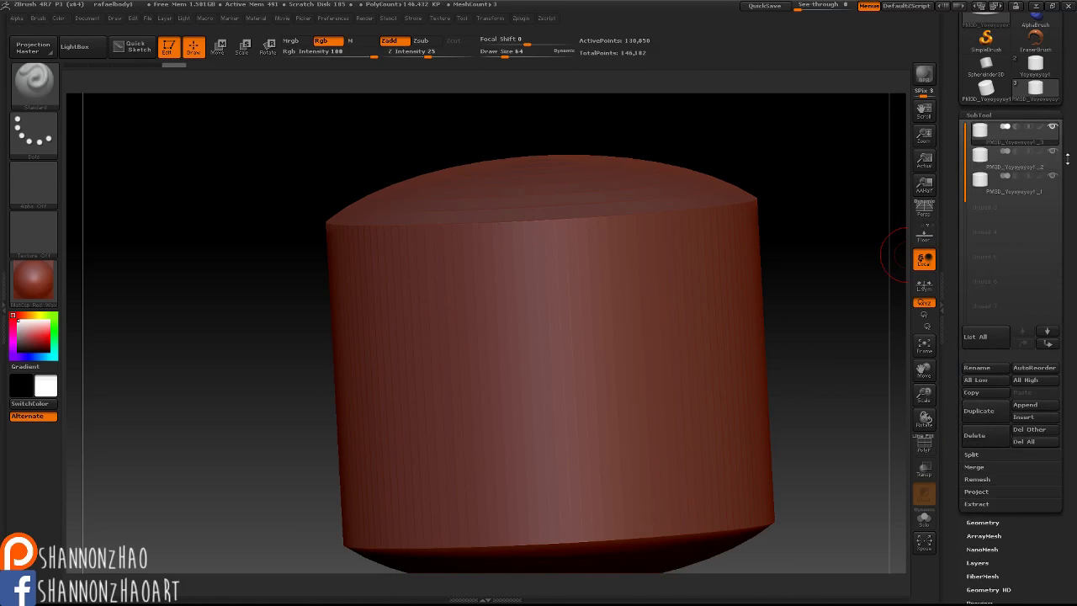
pyautogui.click(1054, 179)
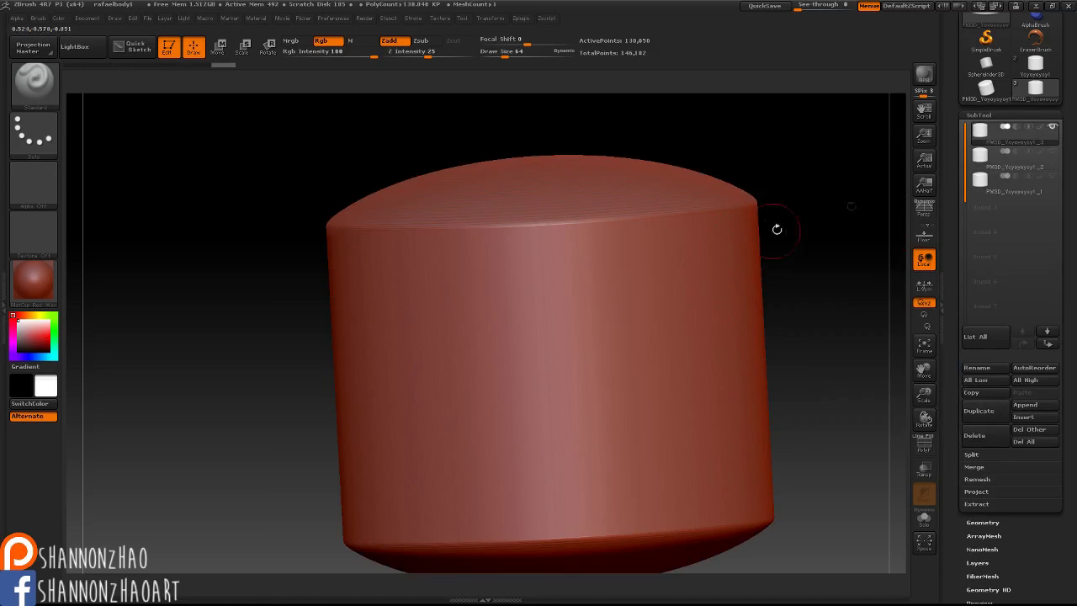
pyautogui.click(993, 159)
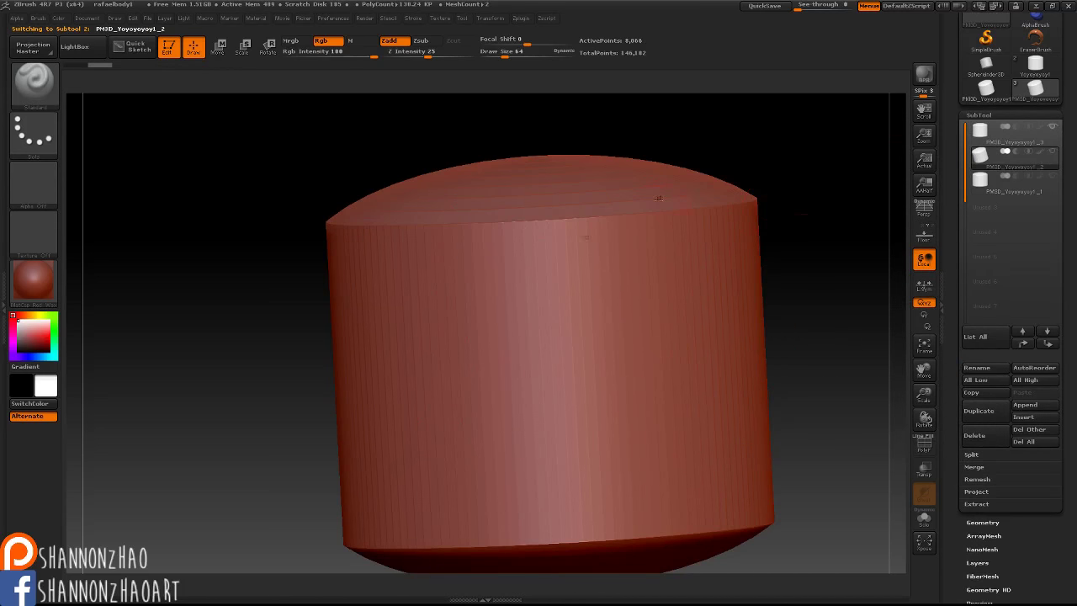
pyautogui.click(996, 133)
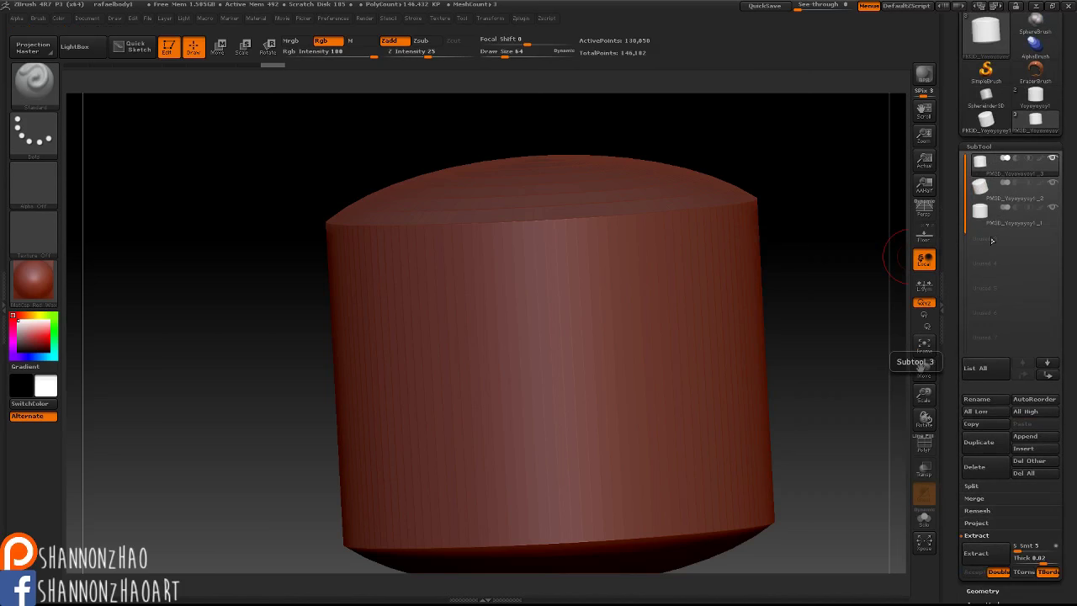
# Set all subtools to their lowest subdivision level
pyautogui.moveTo(984, 171)
pyautogui.moveTo(1016, 182)
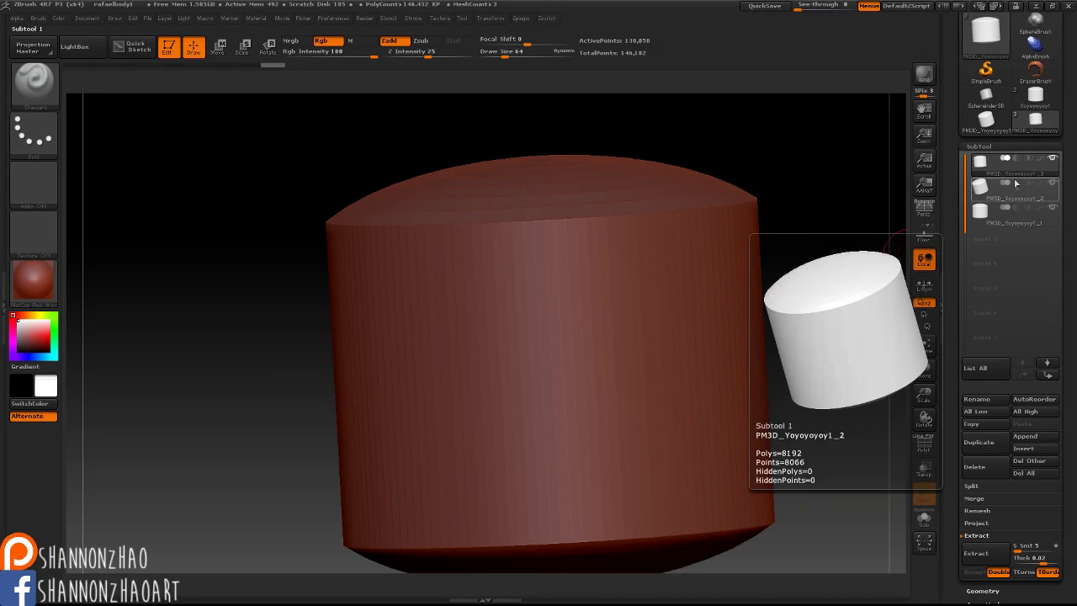
pyautogui.click(987, 415)
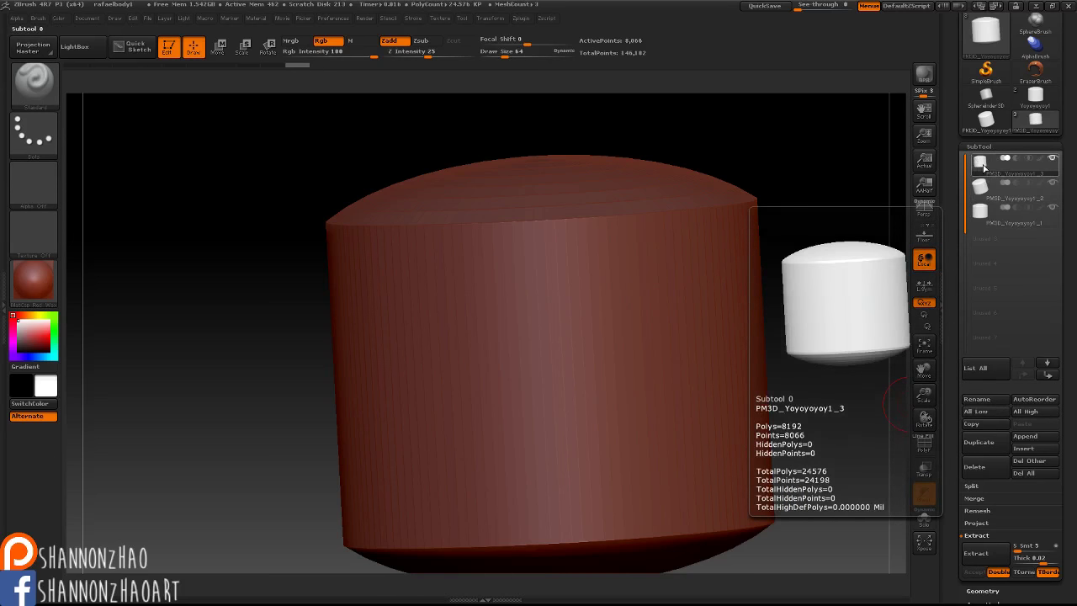
# In the Geometry settings, delete the active mesh's higher subdivision levels and undo it, and do the same with the lower levels
pyautogui.moveTo(1064, 298); pyautogui.dragTo(1069, 226)
pyautogui.click(1007, 388)
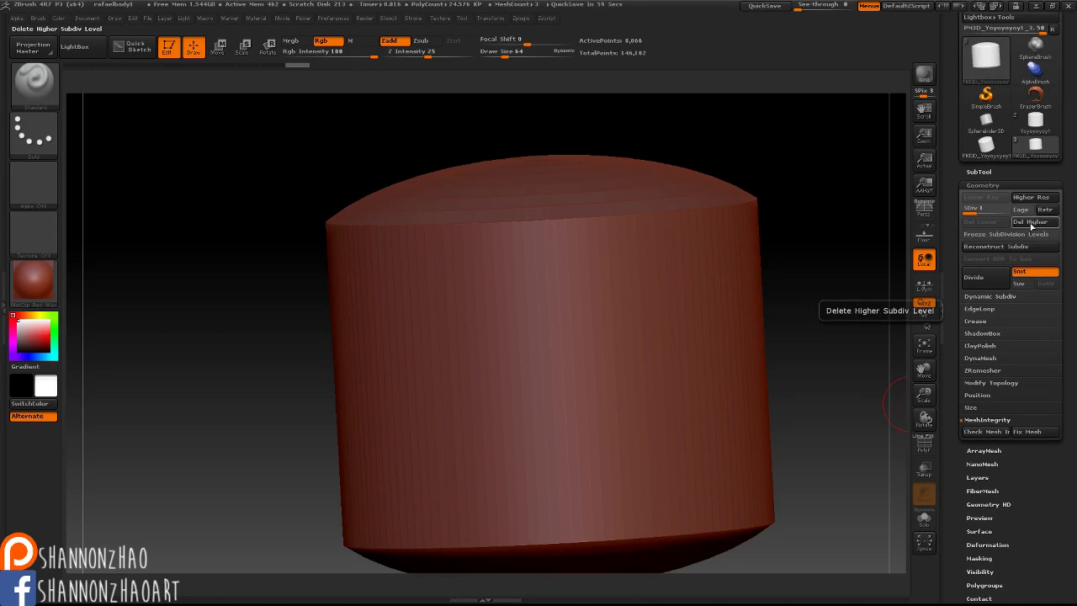
pyautogui.click(1032, 224)
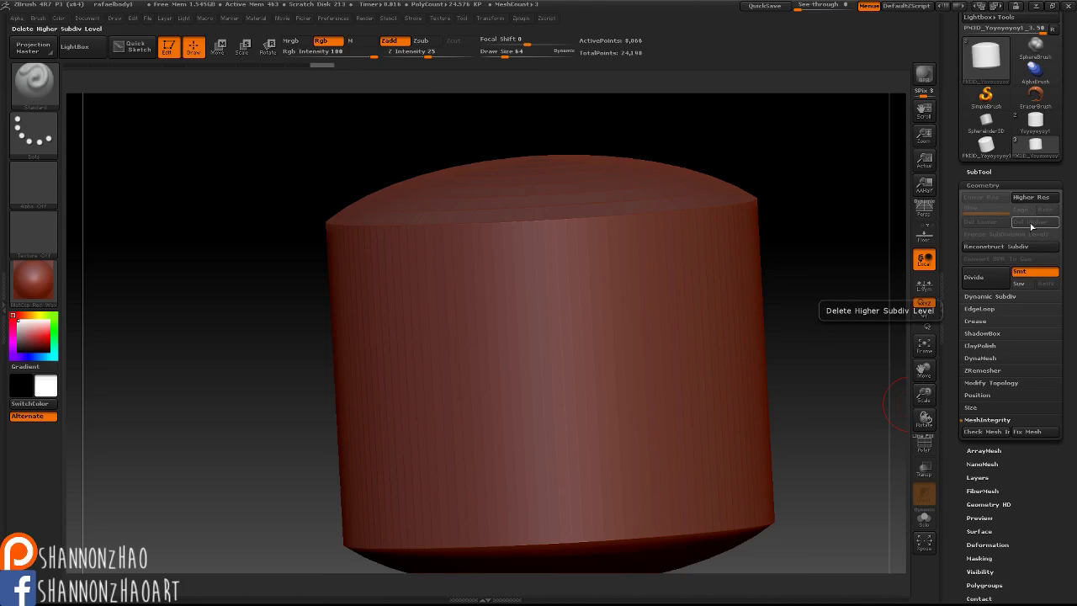
pyautogui.hotkey('ctrl', 'z')
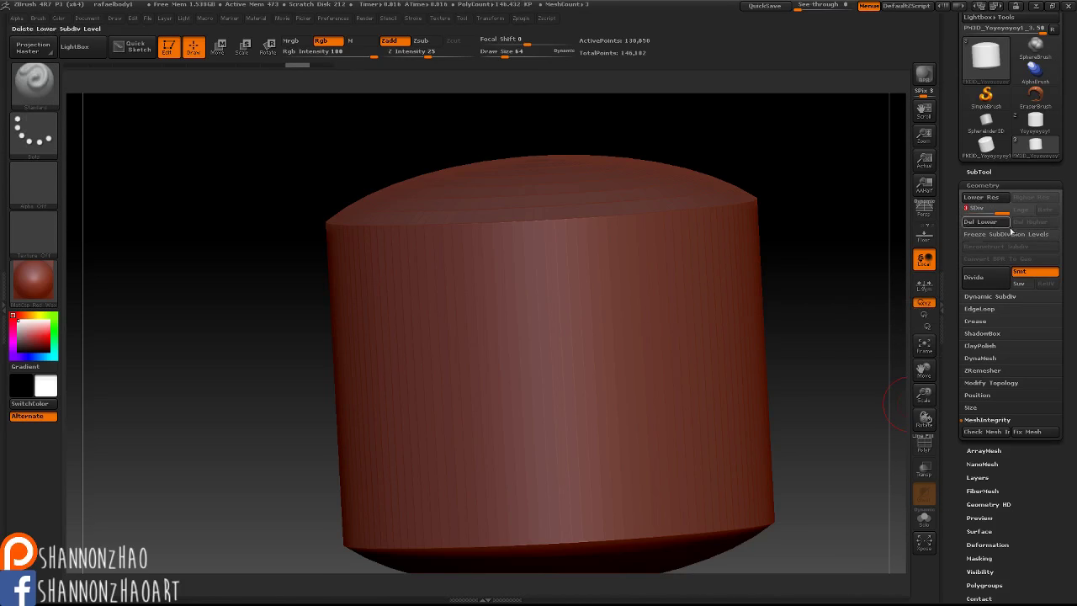
pyautogui.click(986, 222)
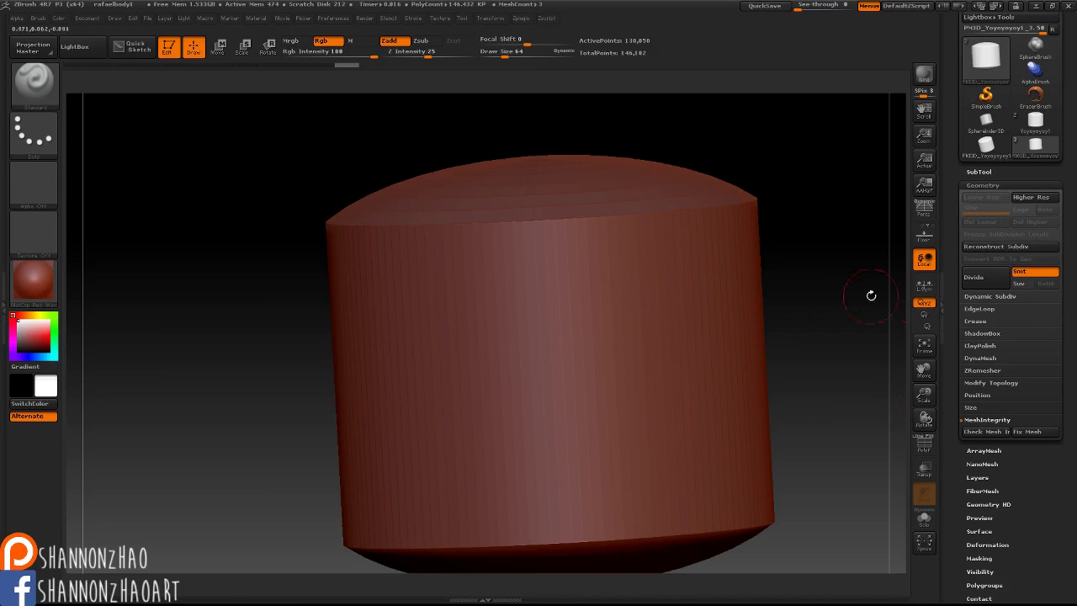
pyautogui.hotkey('ctrl', 'z')
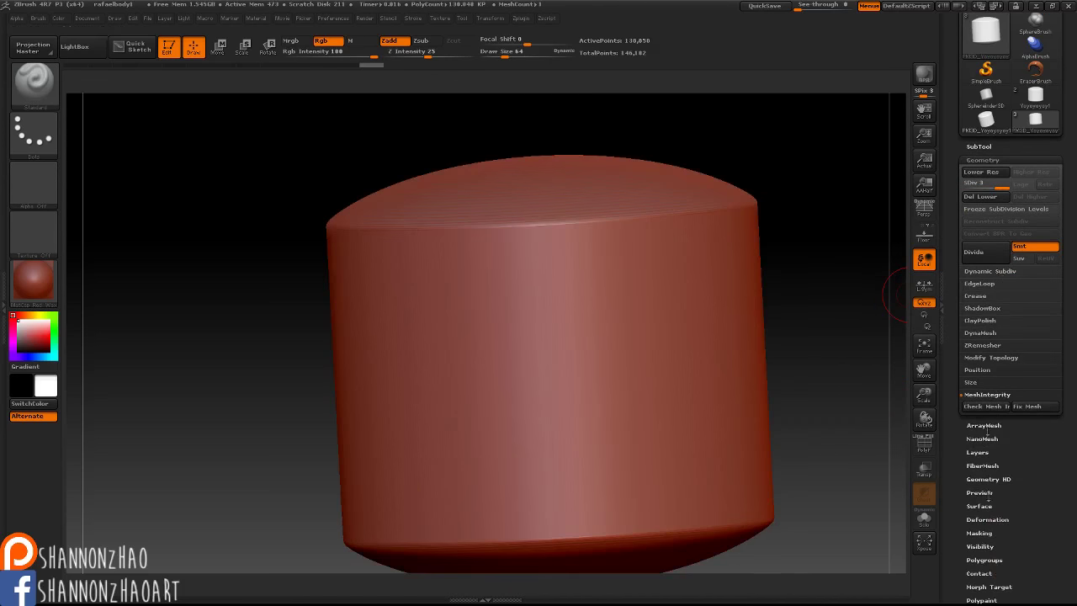
# Step the active mesh's subdivision level down to 1, up to 3 and back to 2
pyautogui.click(996, 174)
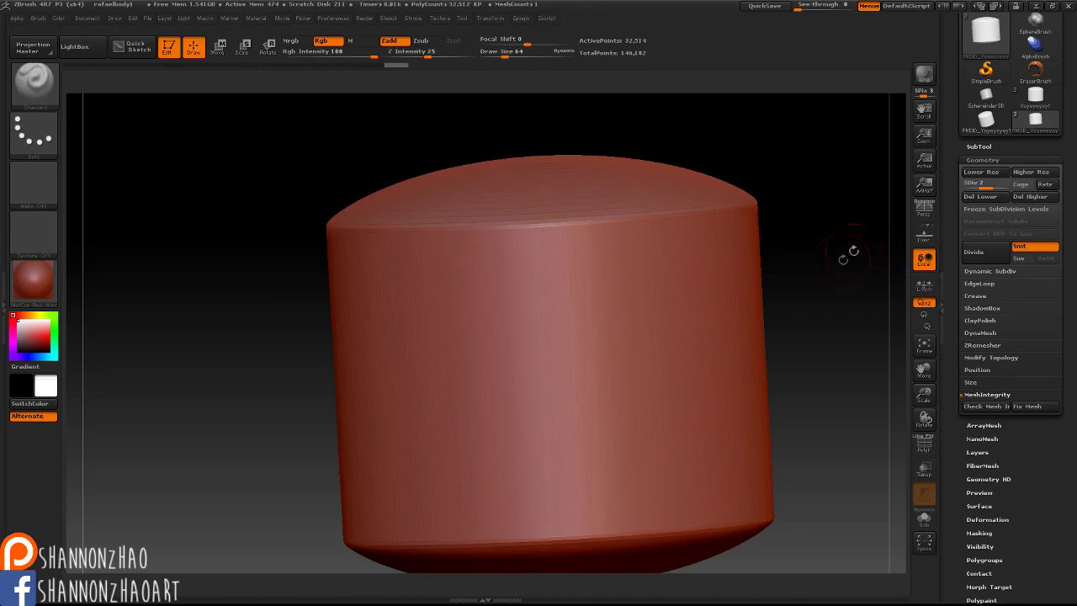
pyautogui.hotkey('shift', 'd')
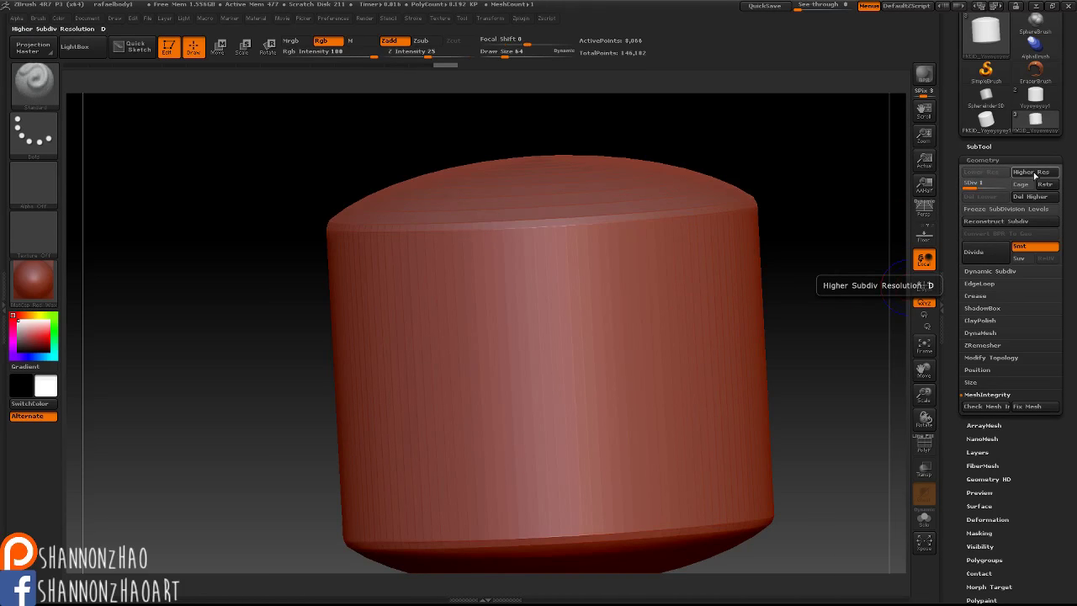
pyautogui.click(1033, 174)
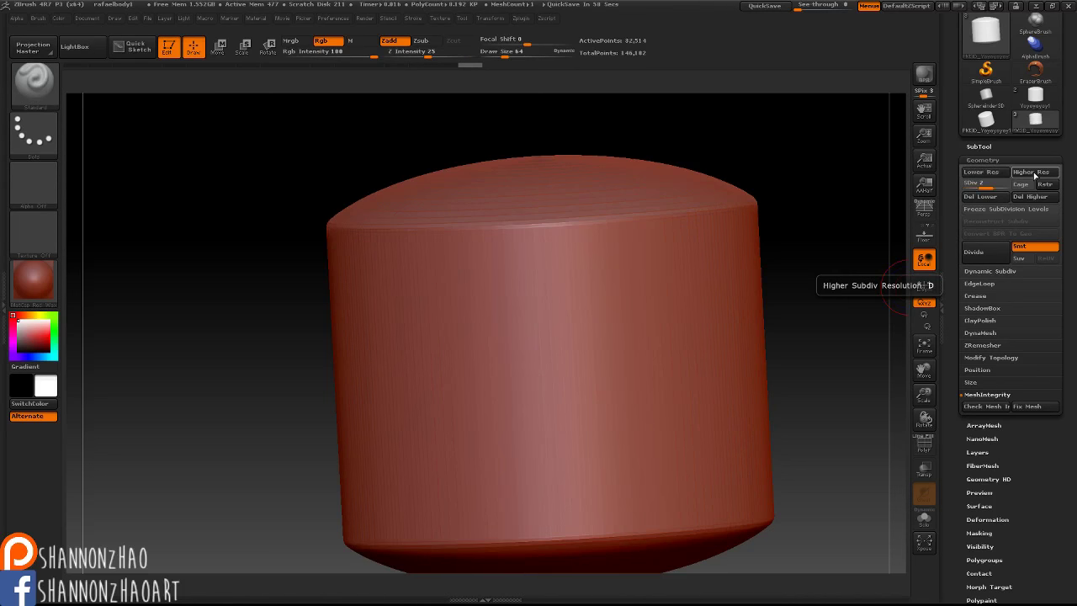
pyautogui.click(1034, 174)
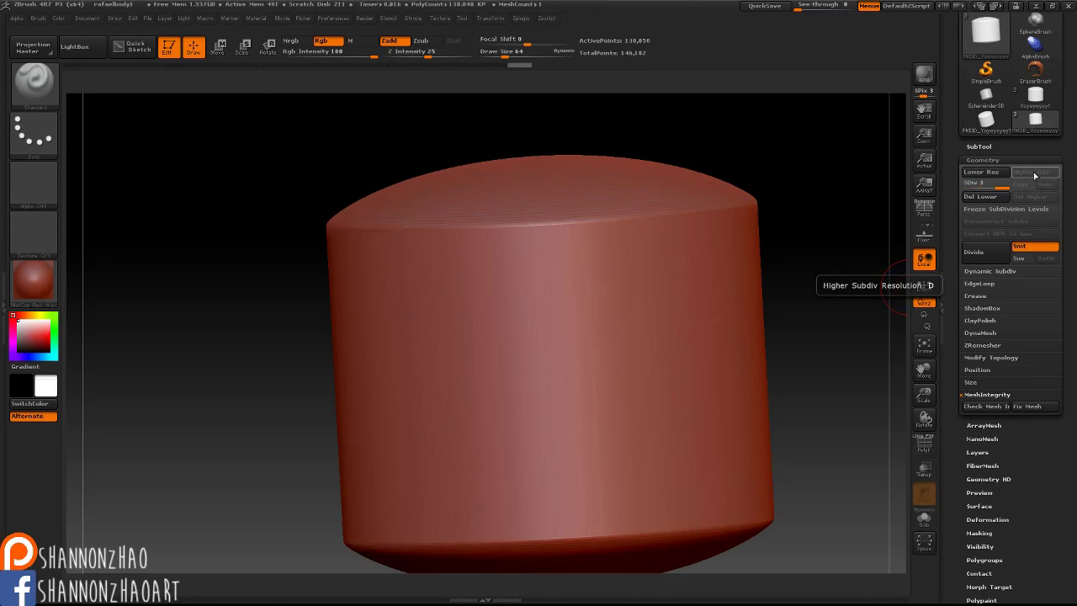
pyautogui.moveTo(1006, 186)
pyautogui.mouseDown()
pyautogui.moveTo(955, 189)
pyautogui.moveTo(989, 198)
pyautogui.mouseUp()
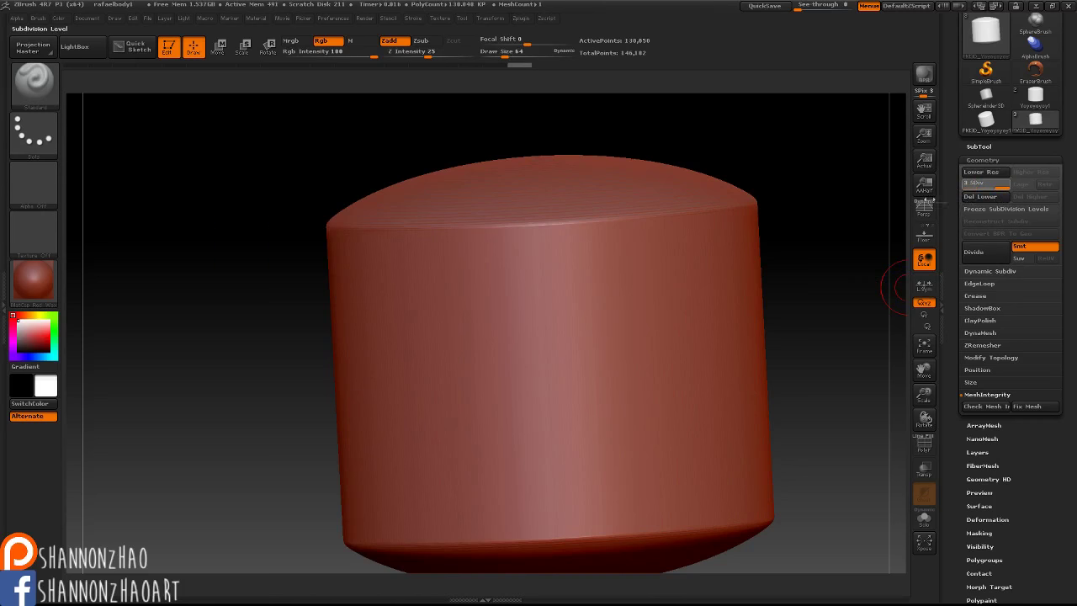
pyautogui.hotkey('shift', 'd')
# Compare the polygon and point counts of the second and first subtools in the subtool list
pyautogui.click(978, 146)
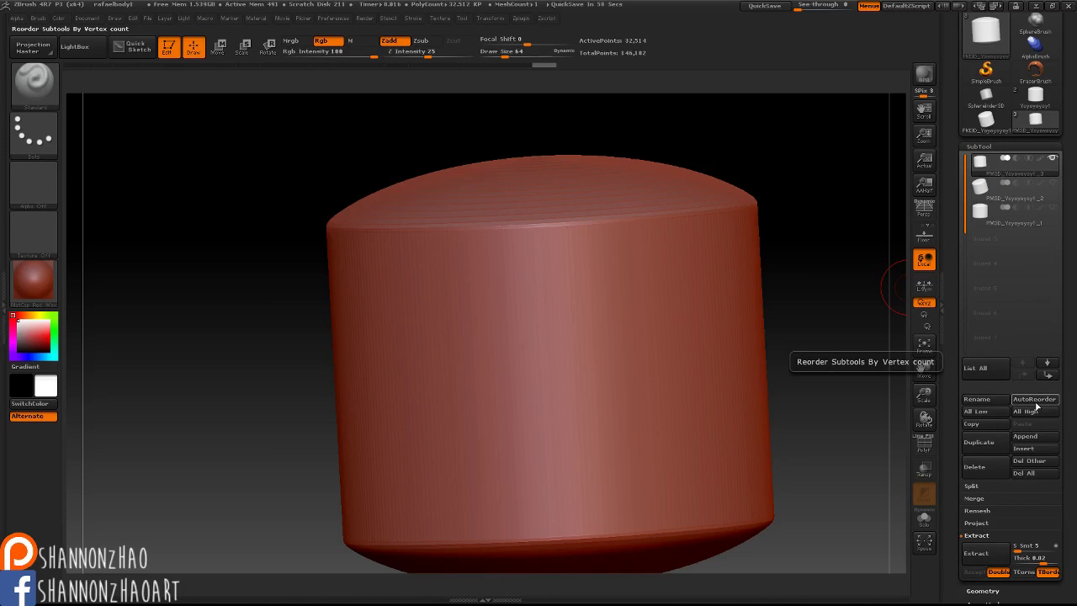
pyautogui.moveTo(983, 186)
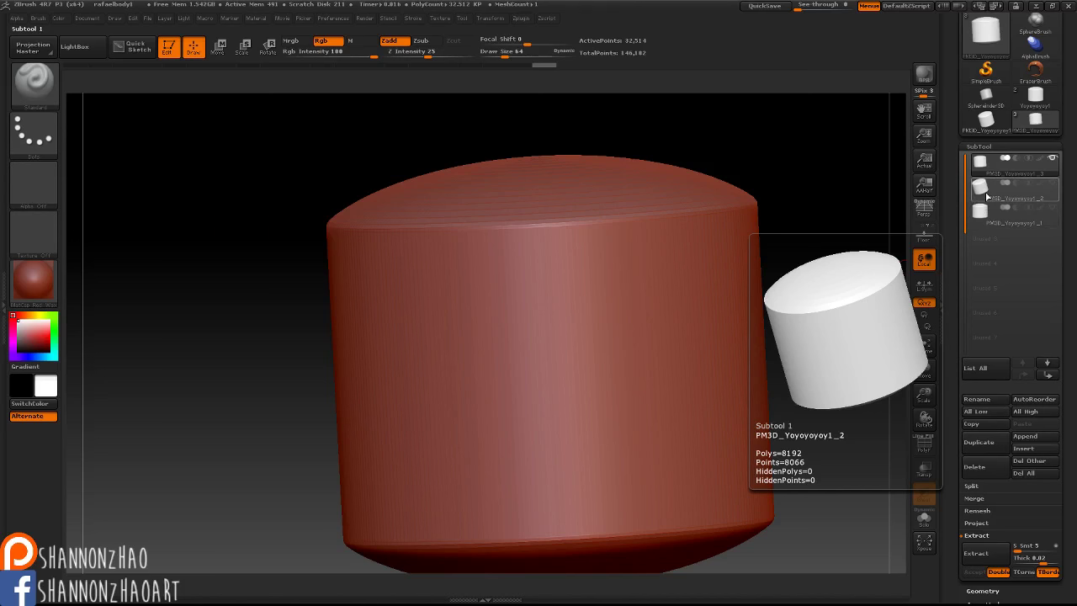
pyautogui.click(980, 165)
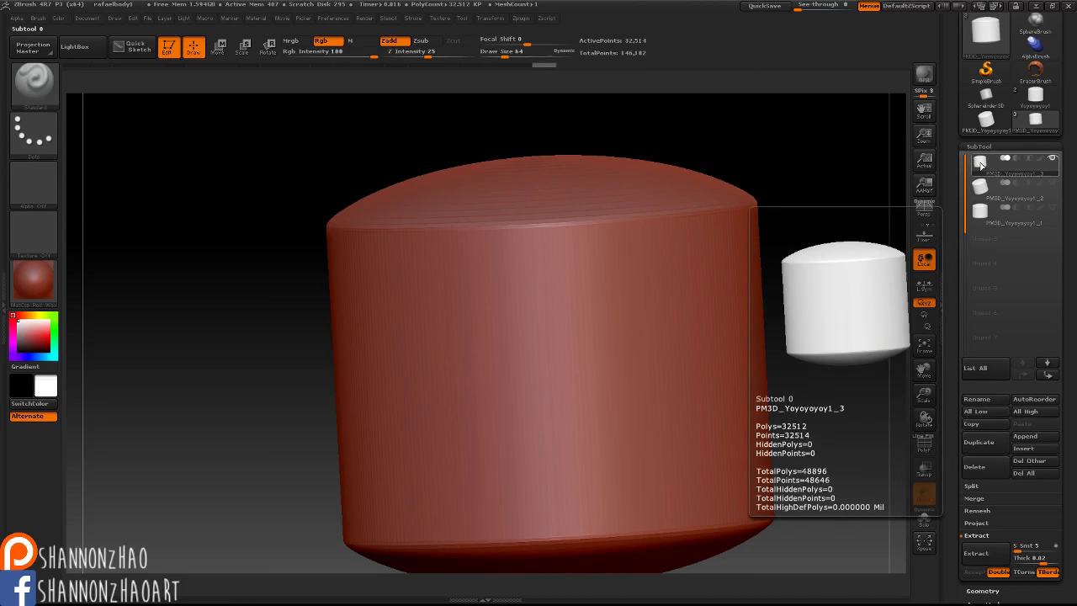
pyautogui.moveTo(981, 167)
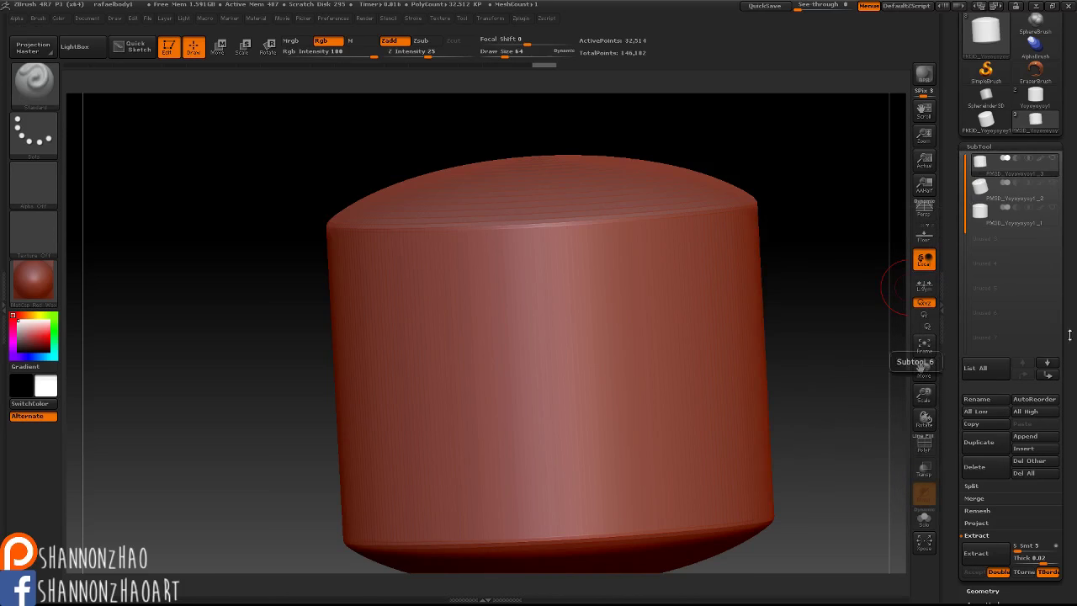
# Move the active subtool to the end of the subtool list and auto-reorder the subtools by vertex count twice
pyautogui.click(1048, 375)
pyautogui.click(1048, 375)
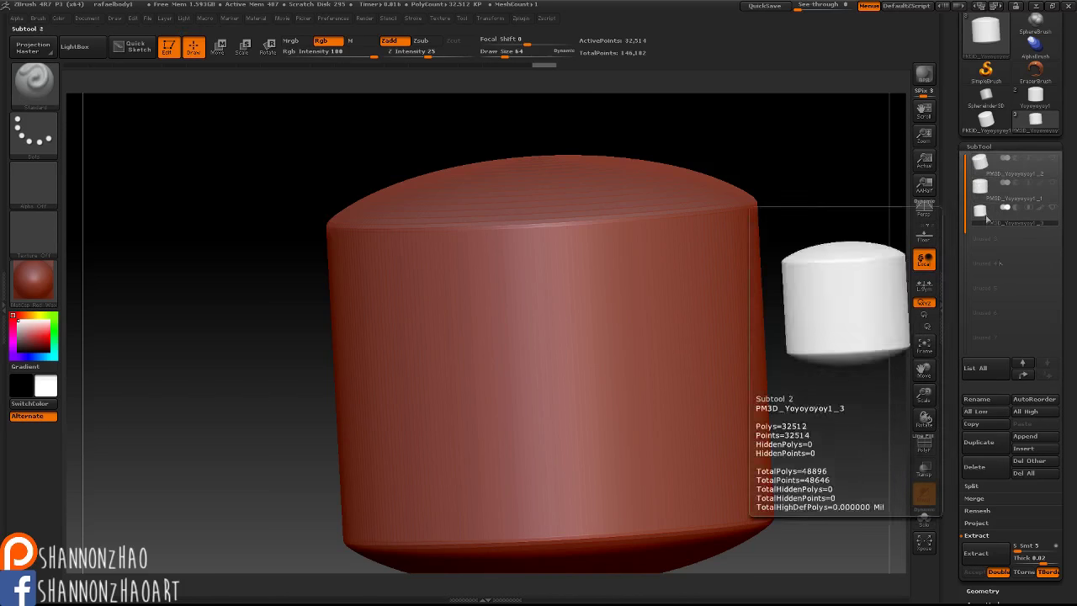
pyautogui.click(1031, 401)
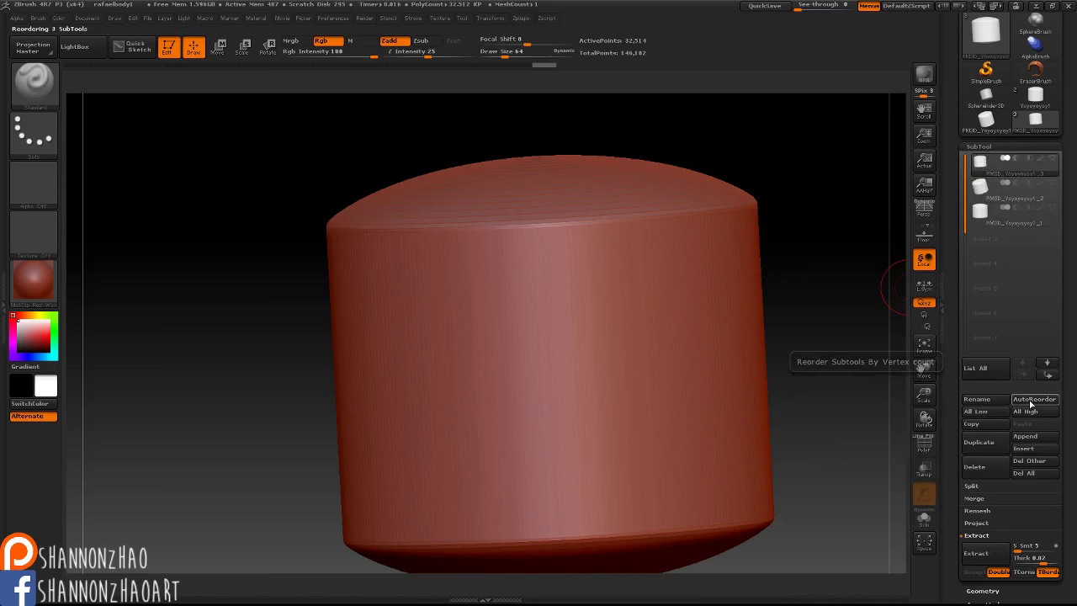
pyautogui.moveTo(979, 165)
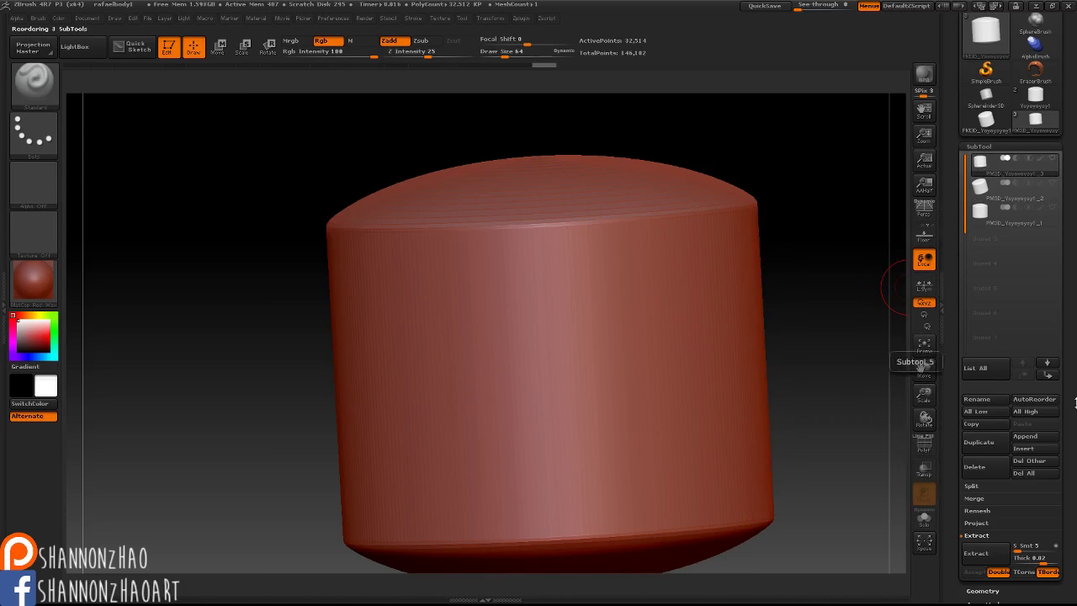
pyautogui.click(1026, 402)
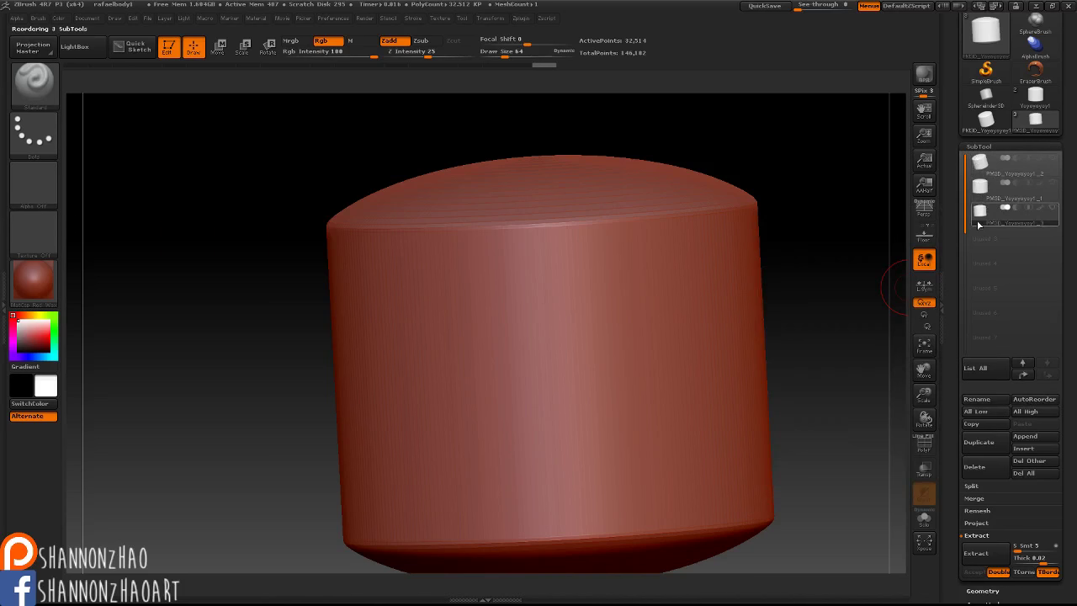
pyautogui.moveTo(998, 171)
pyautogui.moveTo(983, 213)
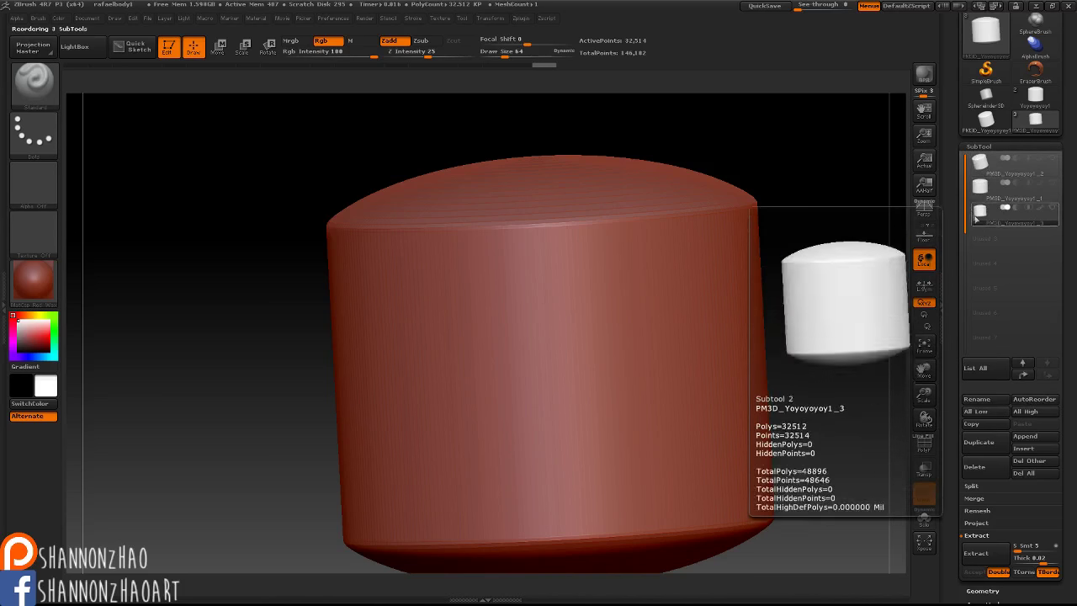
# List all subtools as thumbnails and make the subtool whose name ends in _1 active
pyautogui.click(983, 368)
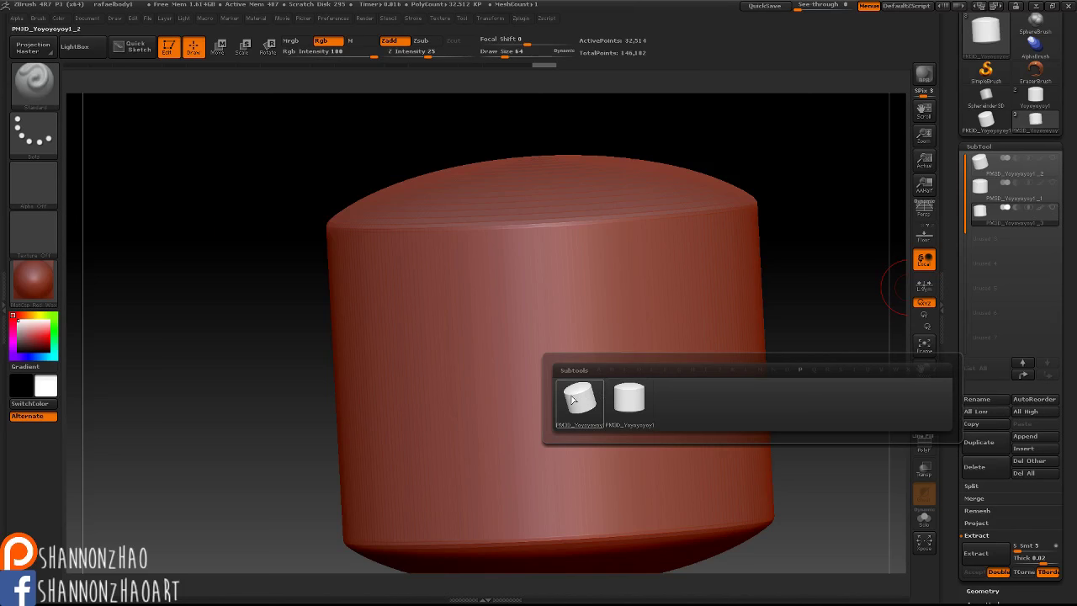
pyautogui.moveTo(631, 402)
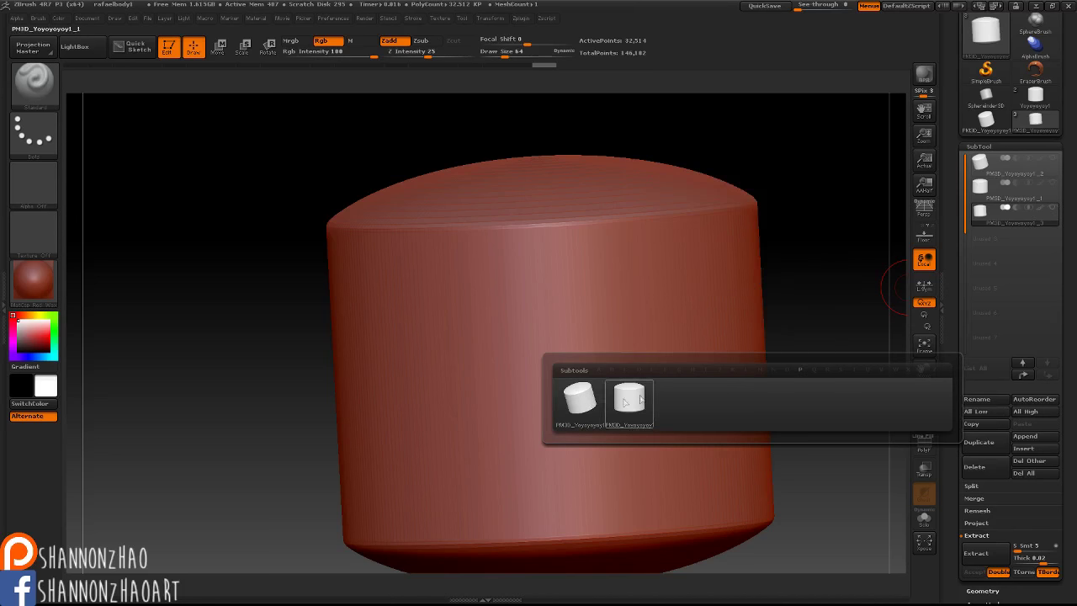
pyautogui.moveTo(580, 400)
pyautogui.click(580, 400)
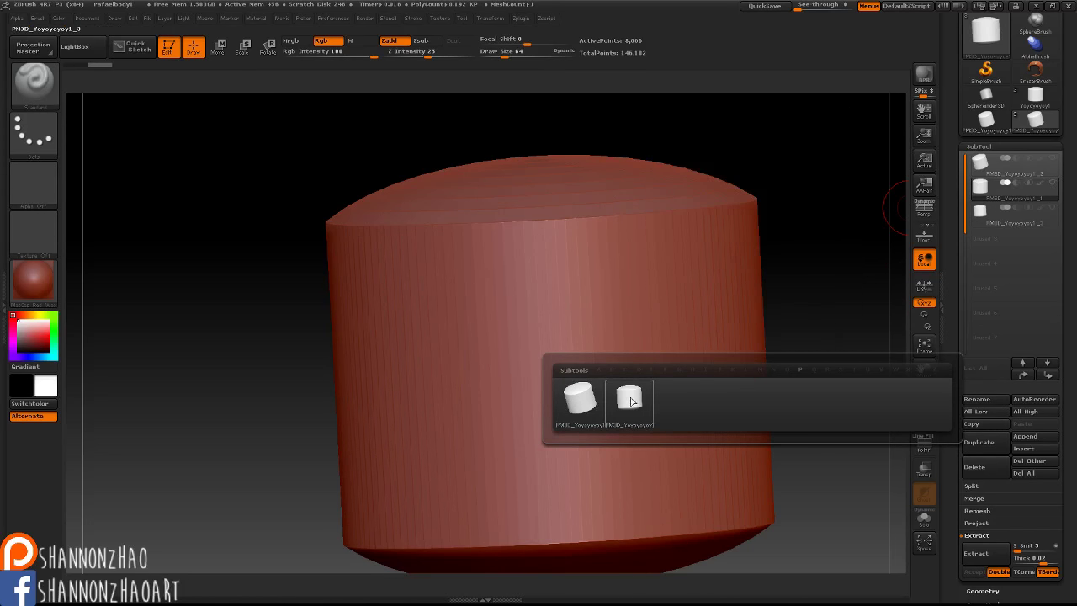
pyautogui.moveTo(595, 401)
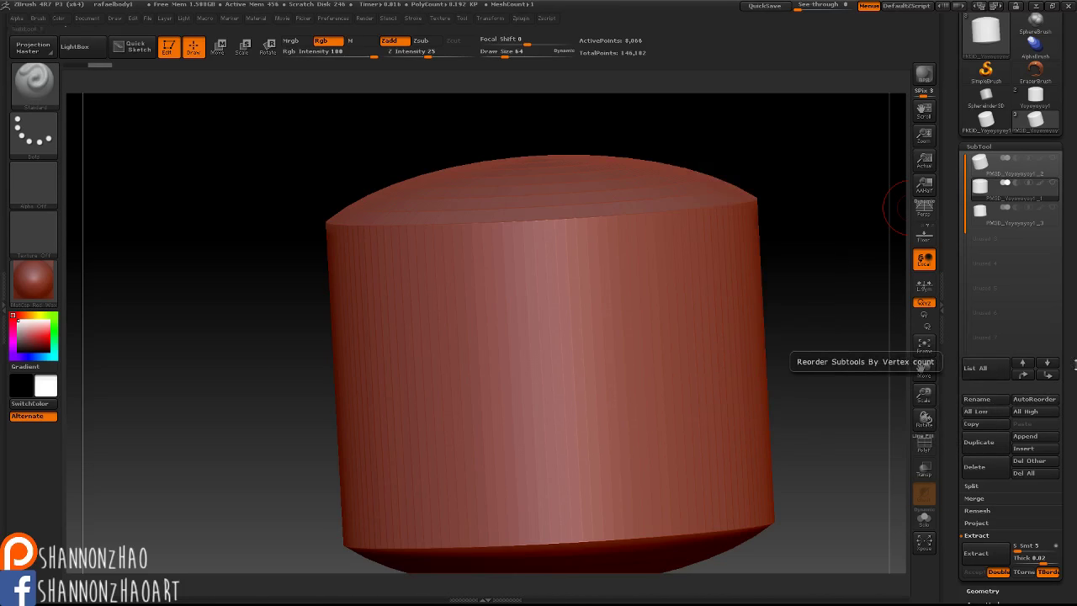
# Duplicate the active subtool twice, and copy and paste it once
pyautogui.hotkey('ctrl', 'shift', 'd')
pyautogui.hotkey('ctrl', 'shift', 'd')
pyautogui.click(974, 423)
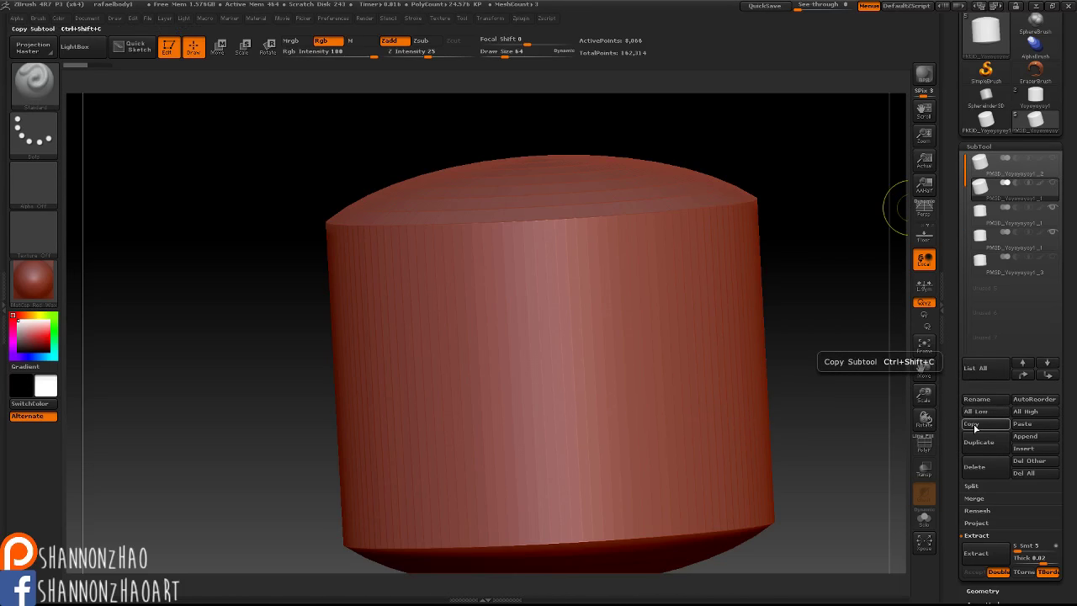
pyautogui.moveTo(988, 193)
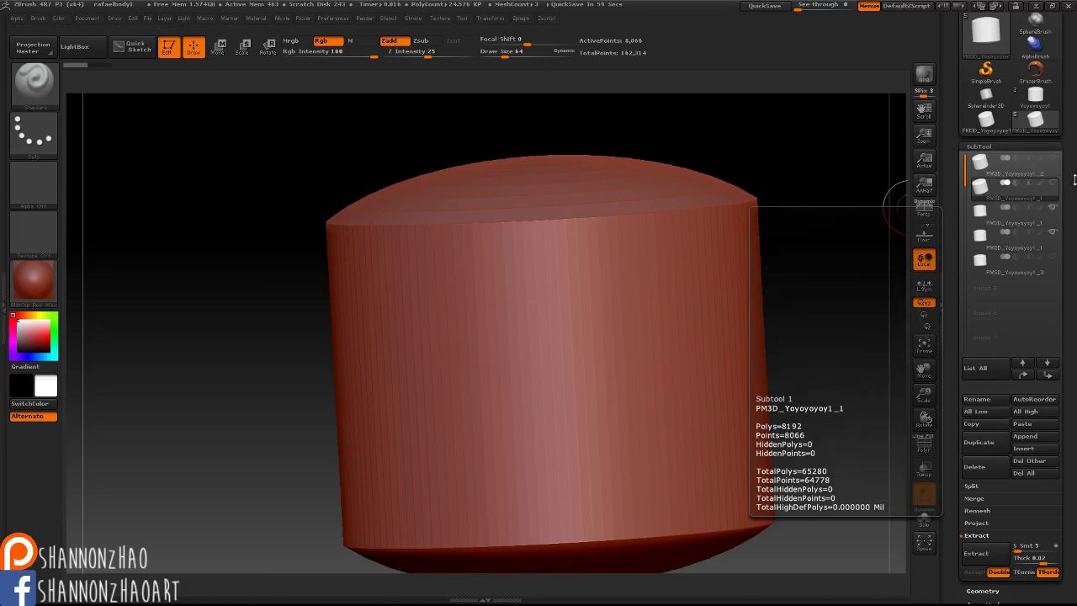
pyautogui.click(1027, 423)
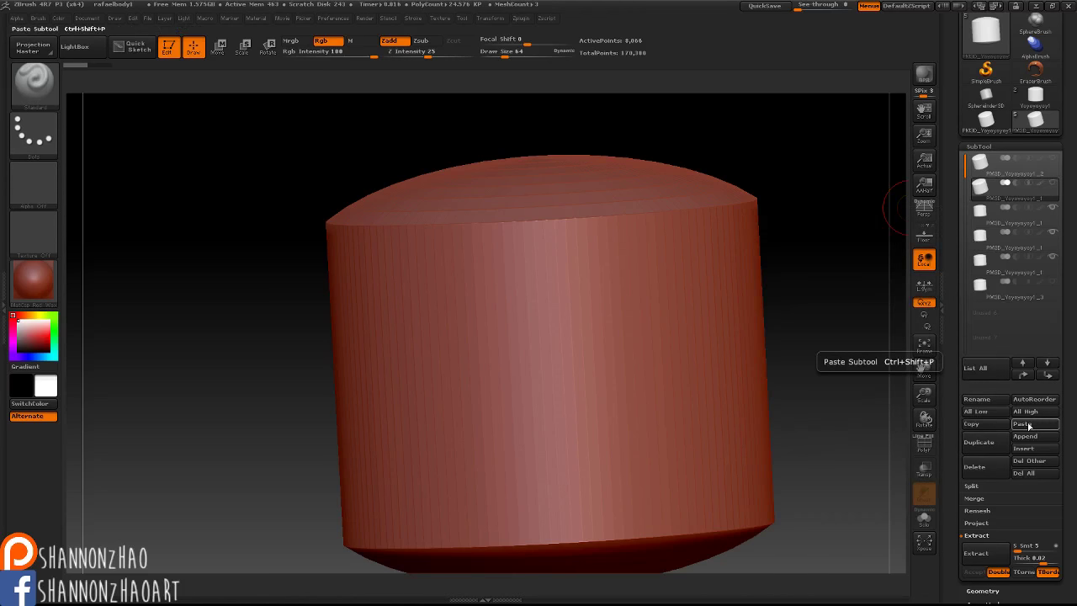
# Check the active subtool's mesh details and duplicate it once more
pyautogui.moveTo(1057, 267)
pyautogui.moveTo(994, 195)
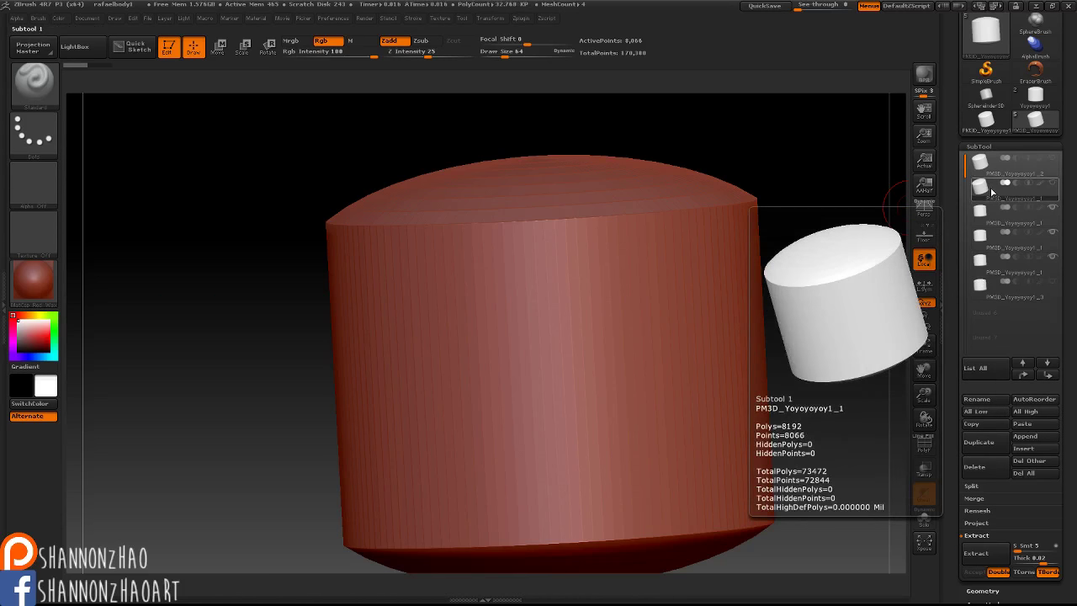
pyautogui.click(993, 452)
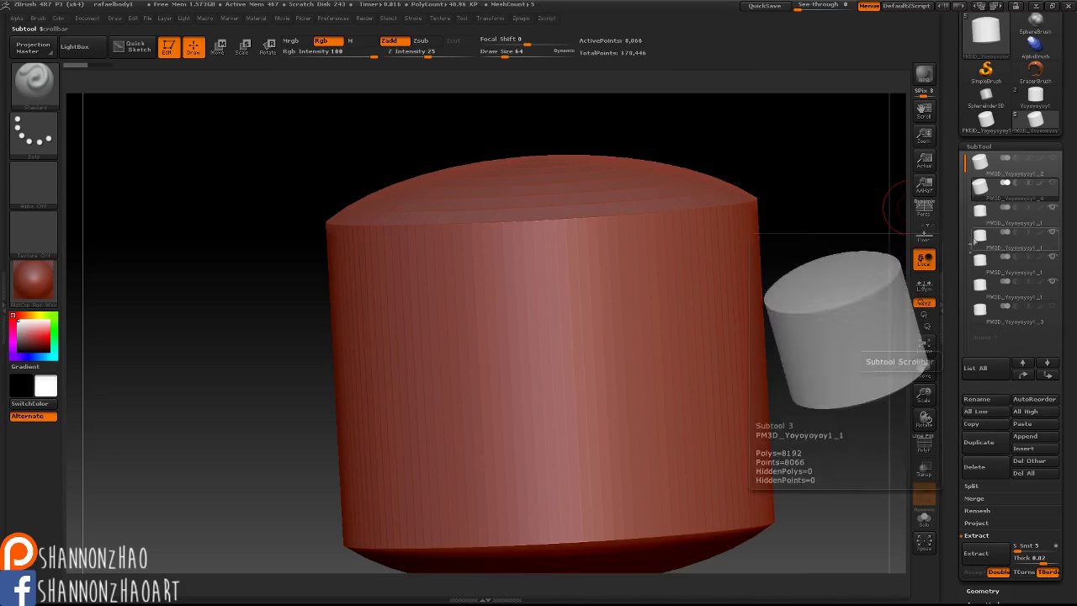
# Delete the active subtool and append the existing Yoyoyoyoy1 mesh as a new subtool
pyautogui.click(981, 471)
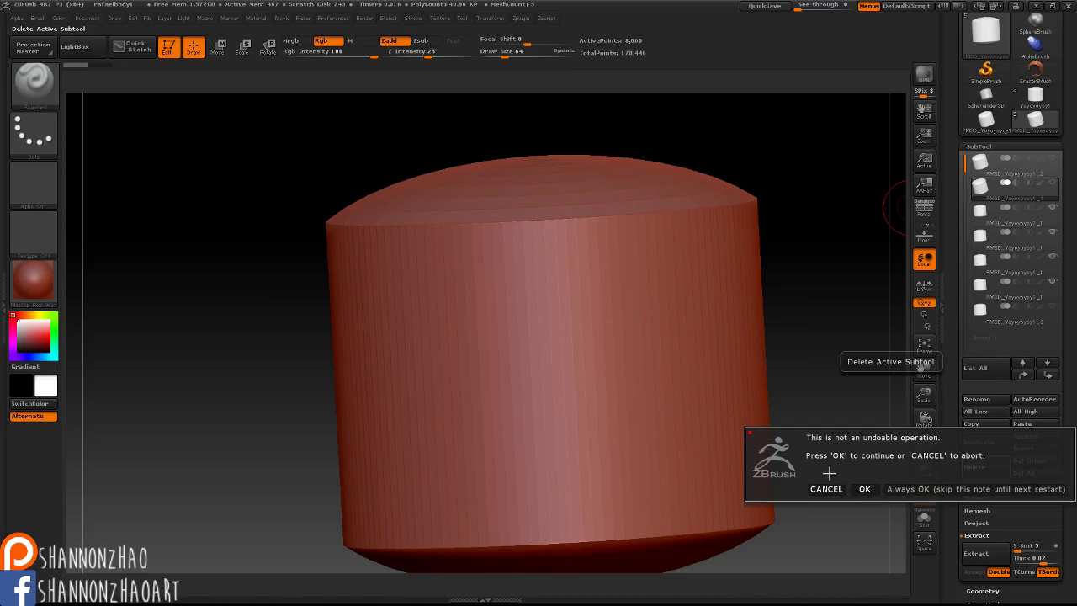
pyautogui.click(866, 489)
pyautogui.click(1034, 437)
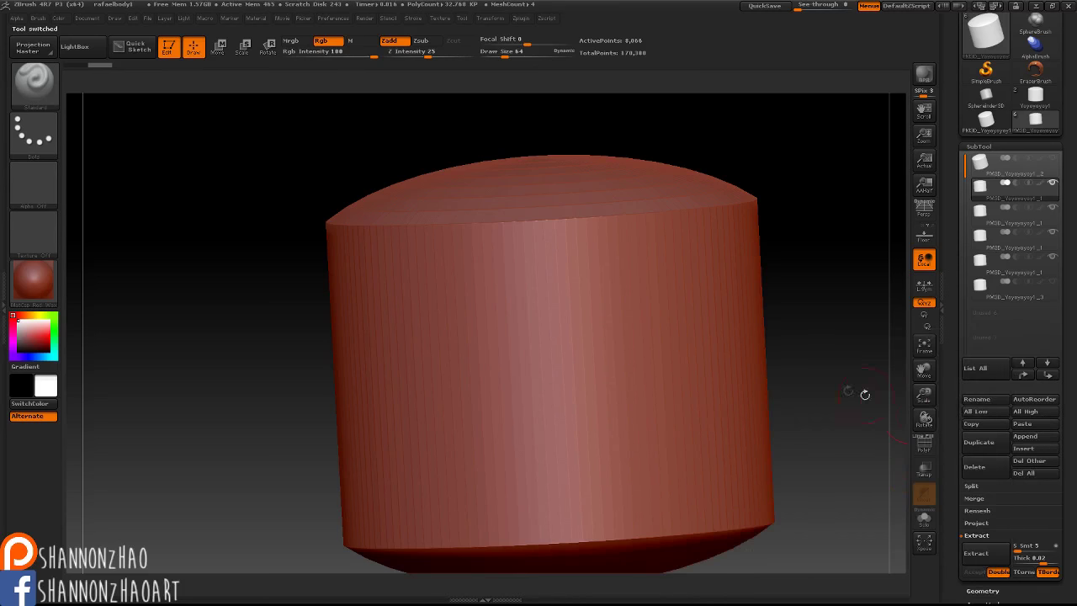
pyautogui.click(1027, 436)
pyautogui.moveTo(776, 361)
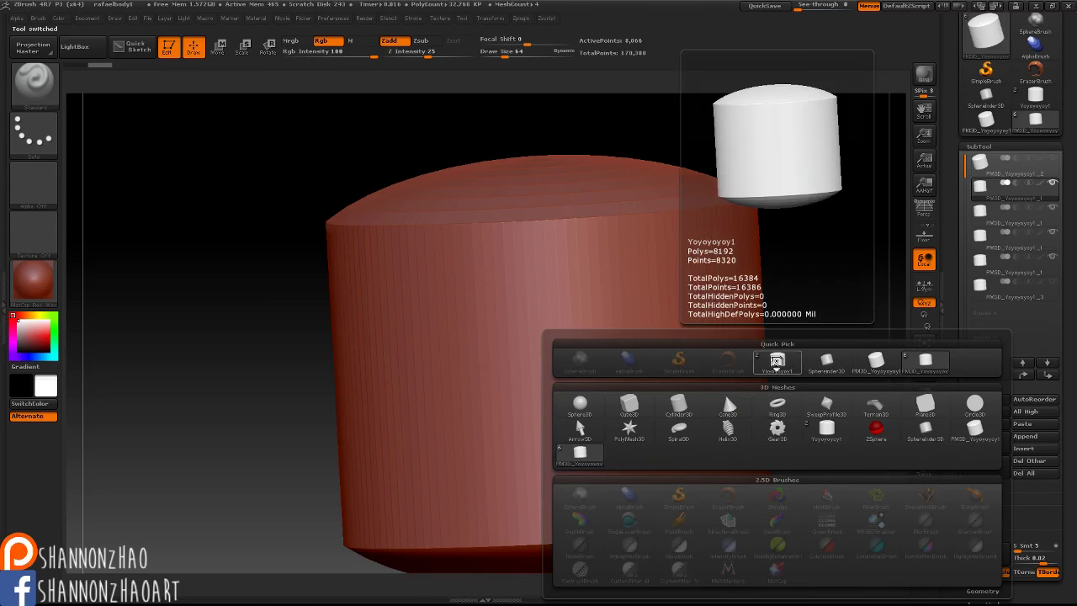
pyautogui.click(776, 362)
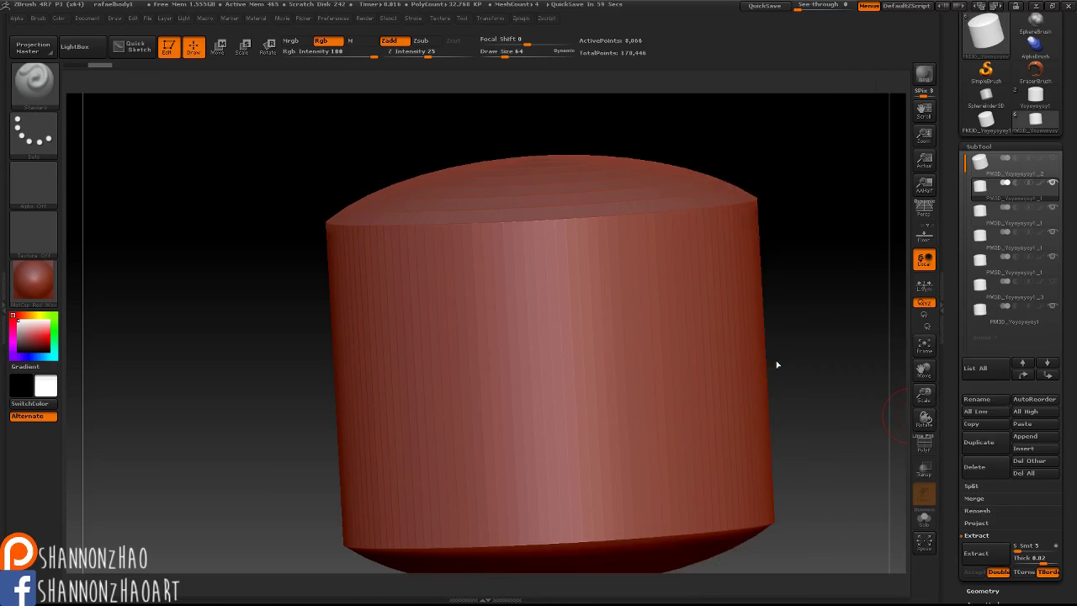
pyautogui.moveTo(993, 323)
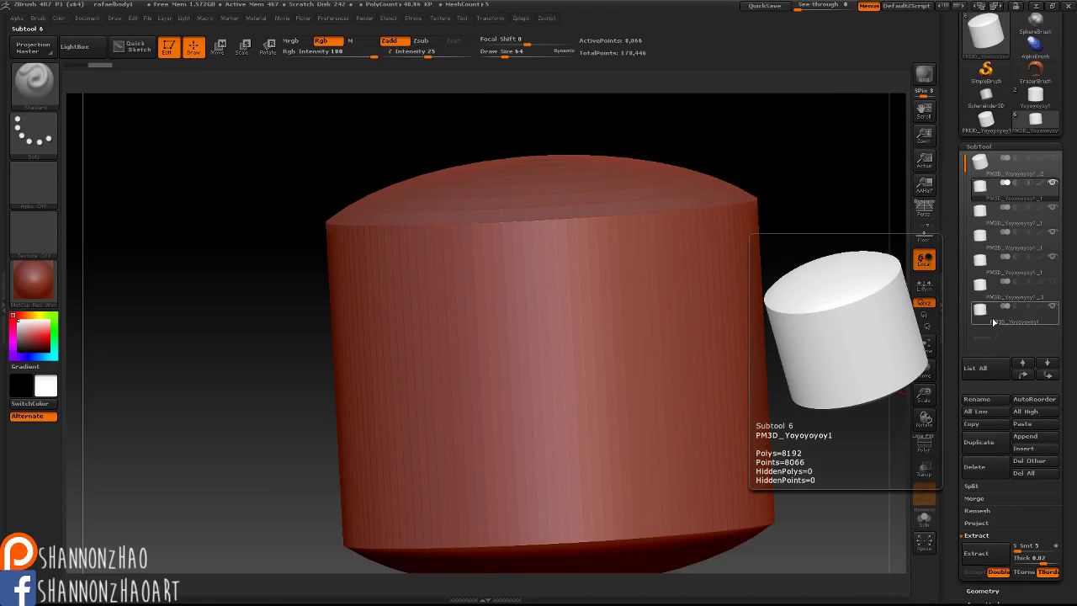
# Make the next subtool in the list active and insert a Helix3D directly below it
pyautogui.press('Down')
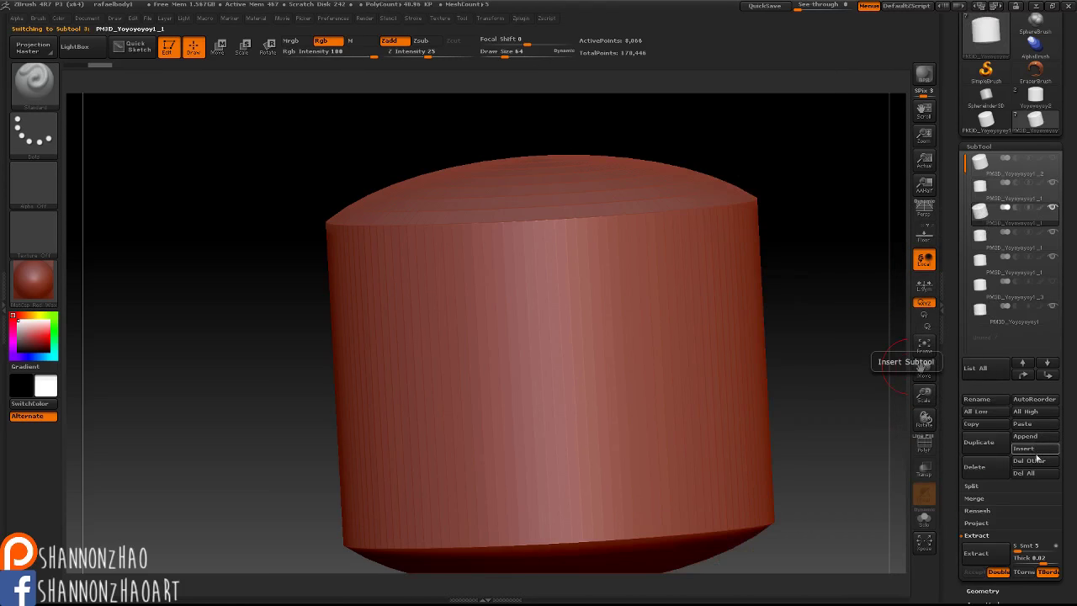
pyautogui.click(1032, 451)
pyautogui.moveTo(778, 368)
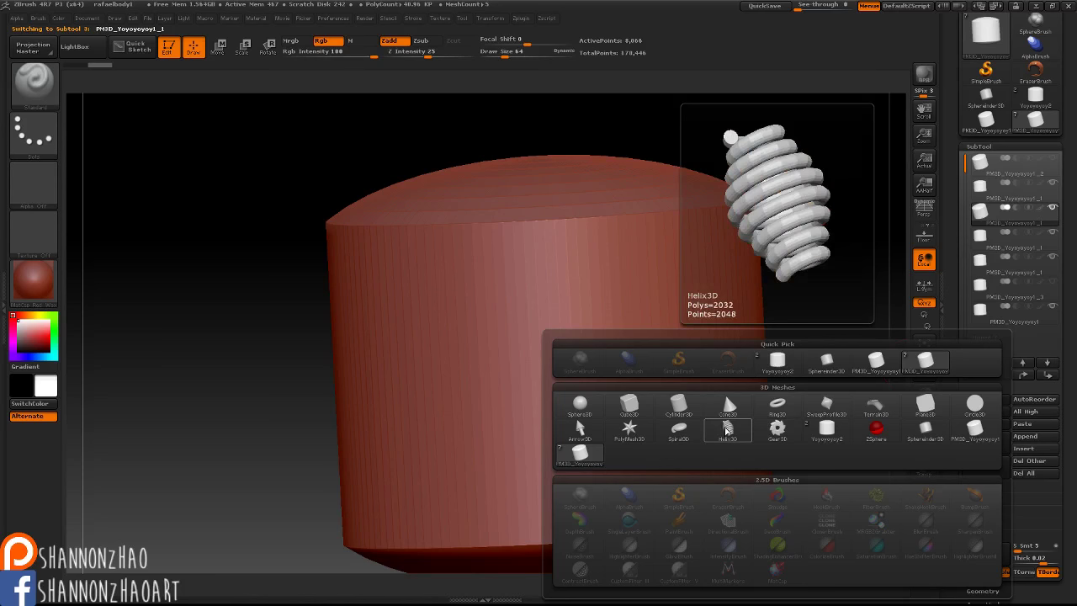
pyautogui.click(727, 430)
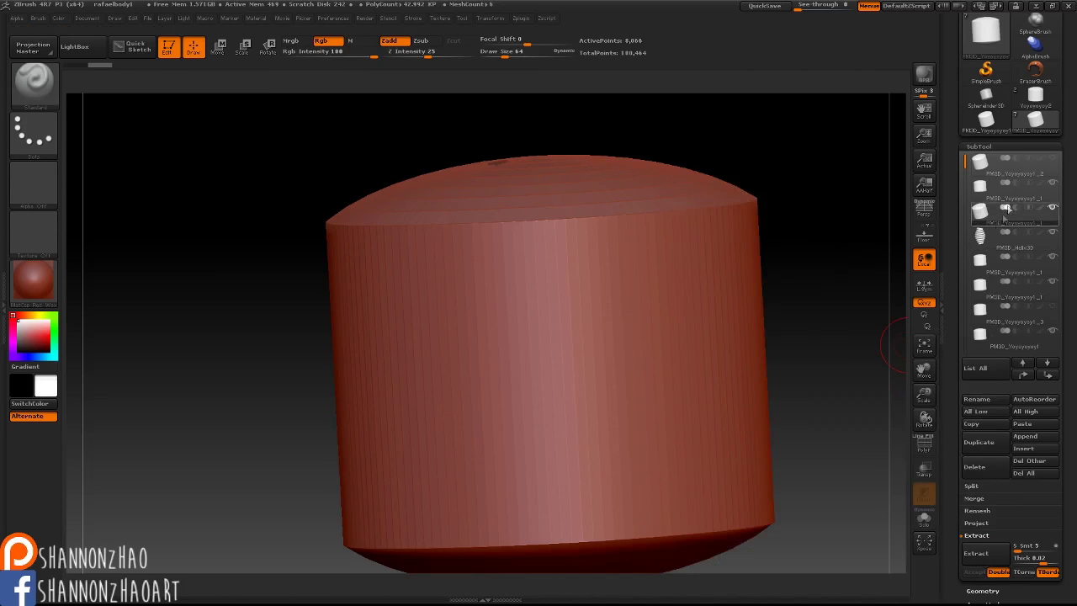
pyautogui.moveTo(1028, 225)
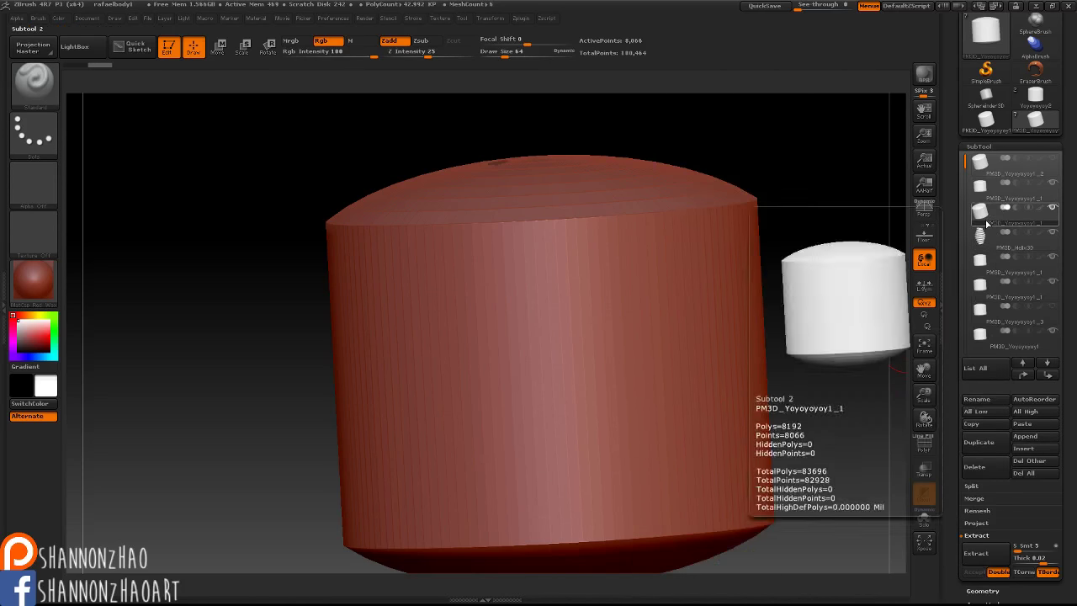
pyautogui.click(1029, 461)
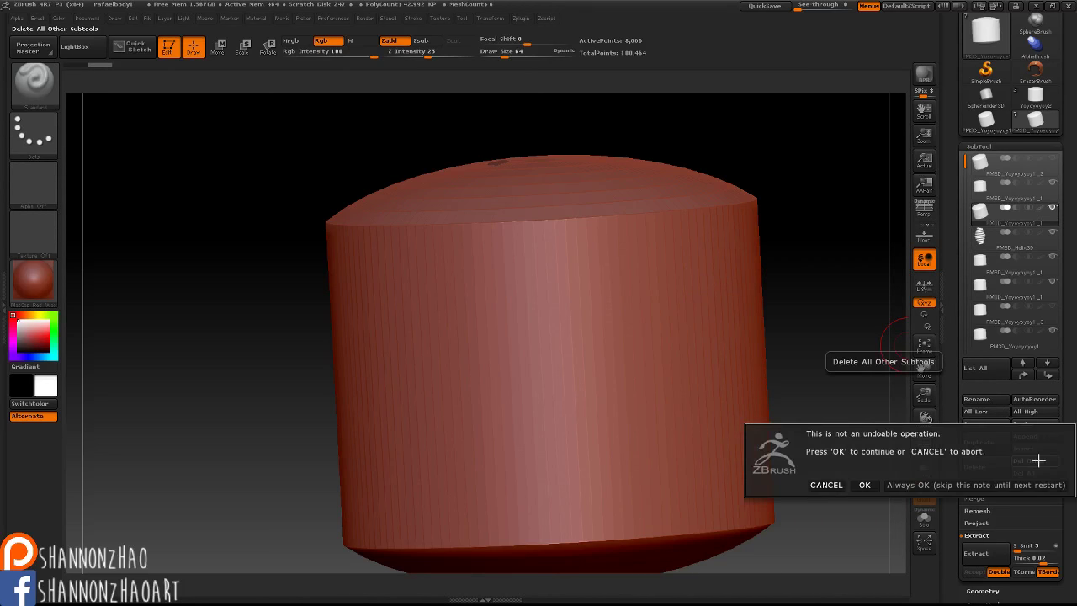
pyautogui.click(826, 484)
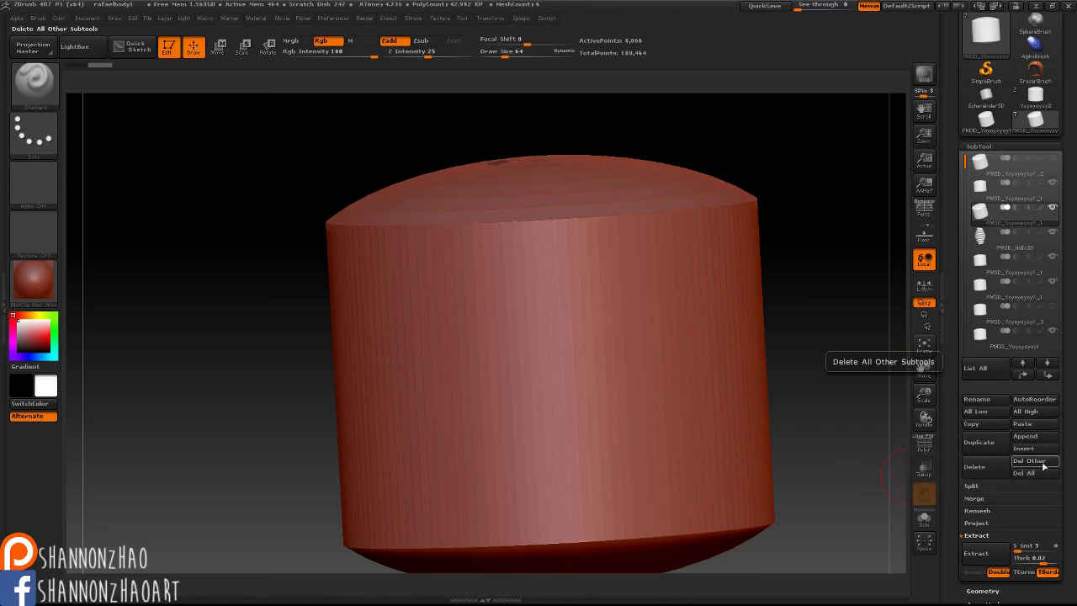
# Make the PM3D_Helix3D subtool active and delete all other subtools
pyautogui.click(975, 237)
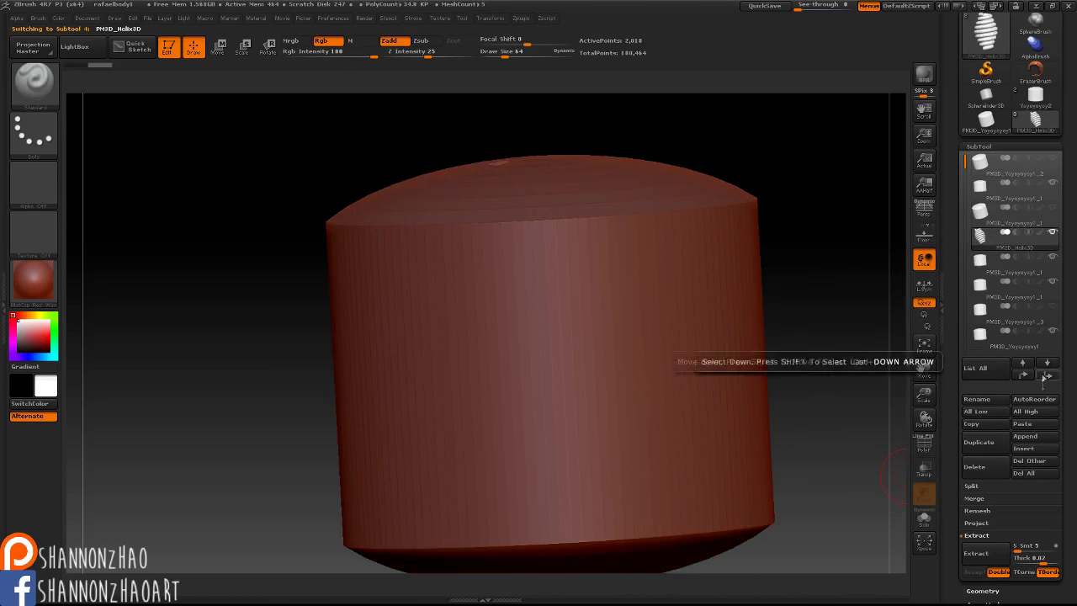
pyautogui.click(1028, 461)
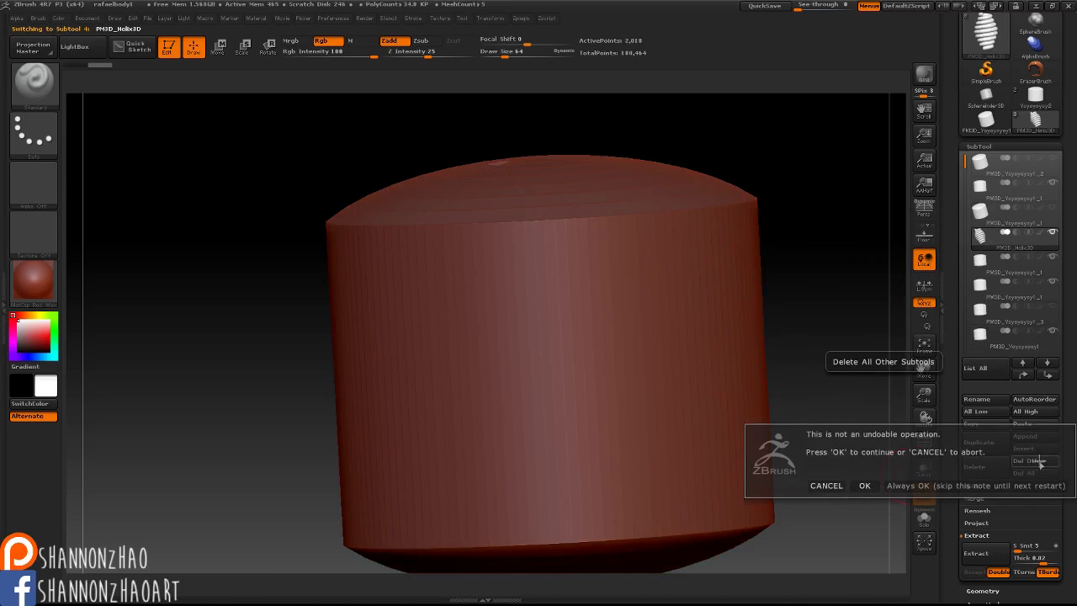
pyautogui.click(864, 485)
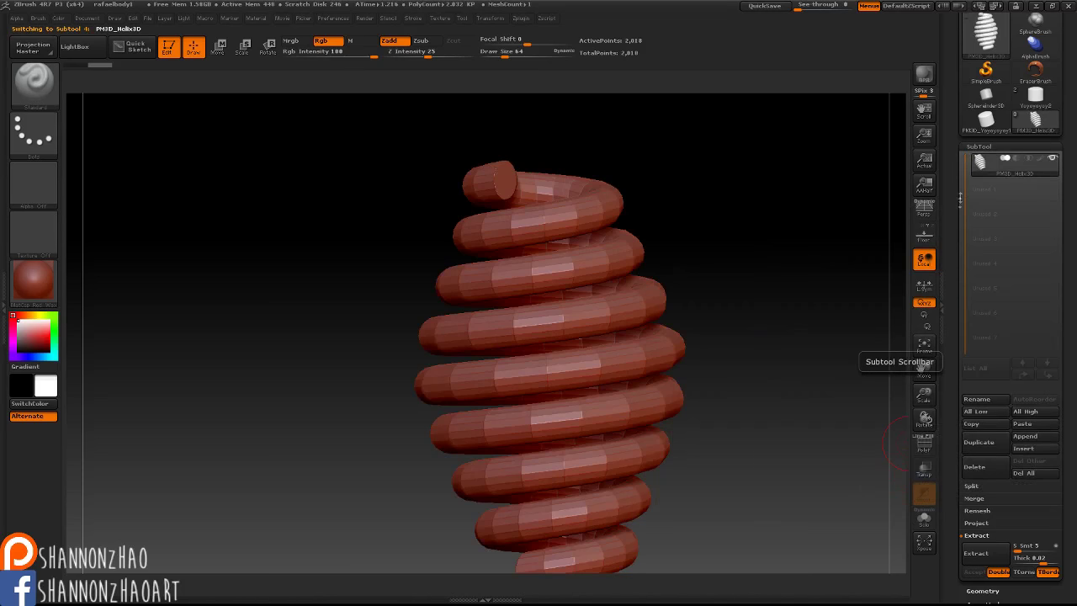
# Subdivide the helix up to level 3 and duplicate it three times
pyautogui.moveTo(990, 164)
pyautogui.hotkey('ctrl', 'd')
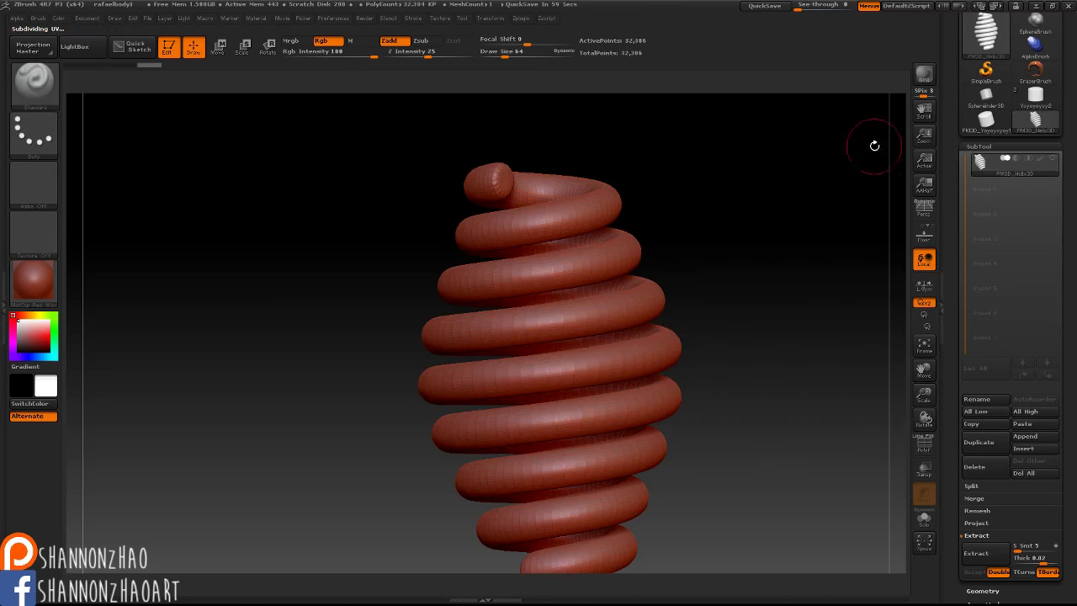
pyautogui.click(978, 441)
pyautogui.click(979, 442)
pyautogui.click(978, 441)
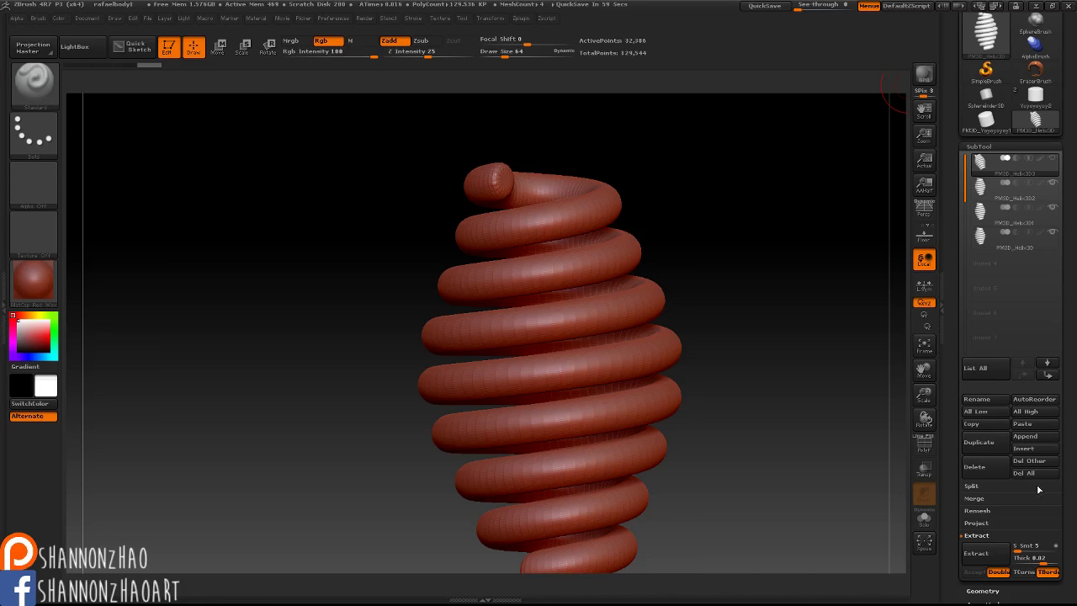
# Hide the upper half of the PM3D_Helix3D3 coil and show that subtool on its own
pyautogui.click(1005, 486)
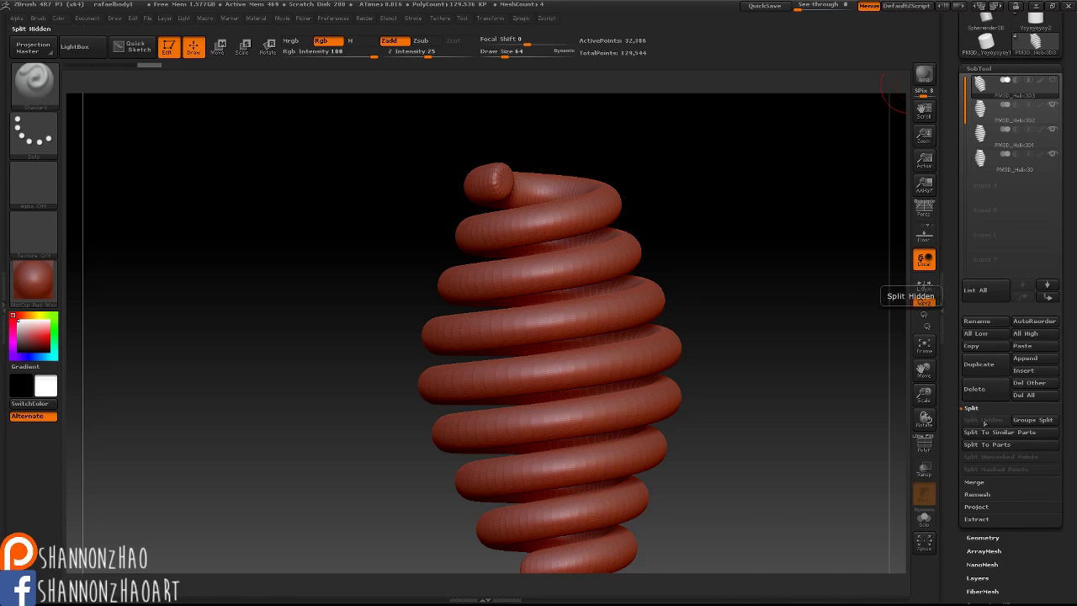
pyautogui.moveTo(805, 300); pyautogui.dragTo(776, 293)
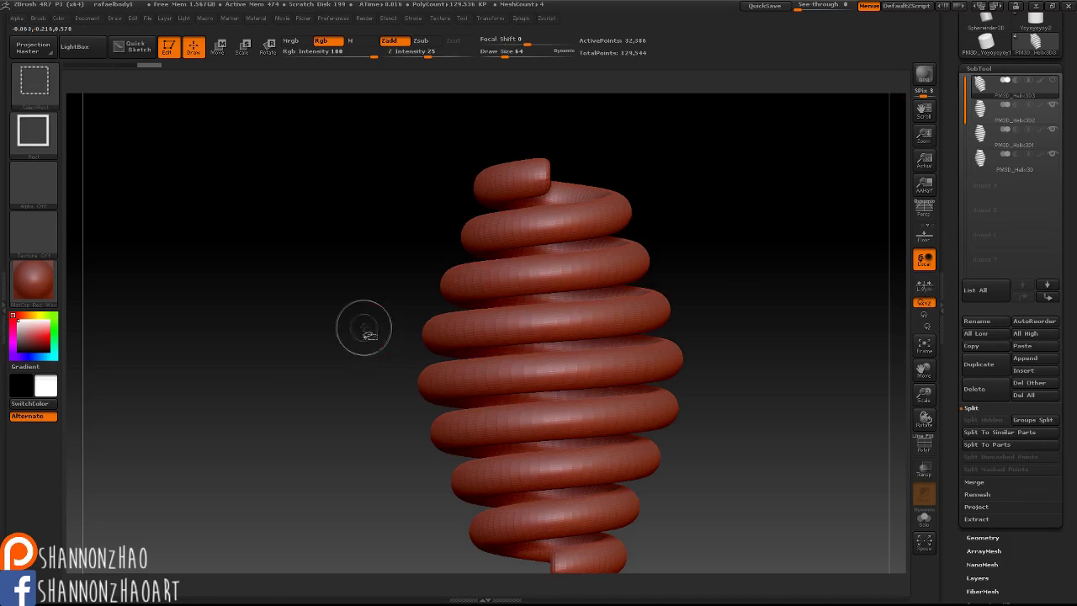
pyautogui.moveTo(347, 365)
pyautogui.keyDown('ctrl'); pyautogui.keyDown('shift'); pyautogui.mouseDown()
pyautogui.moveTo(365, 165)
pyautogui.moveTo(745, 140)
pyautogui.moveTo(759, 123)
pyautogui.moveTo(766, 130)
pyautogui.moveTo(731, 131)
pyautogui.moveTo(759, 143)
pyautogui.mouseUp(); pyautogui.keyUp('shift'); pyautogui.keyUp('ctrl')
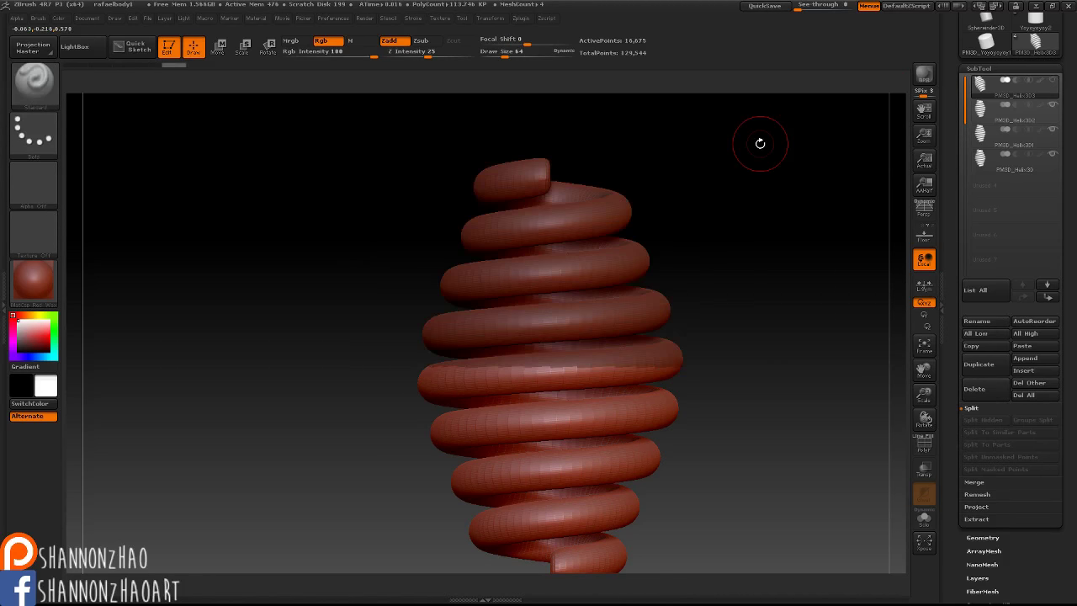
pyautogui.click(1053, 134)
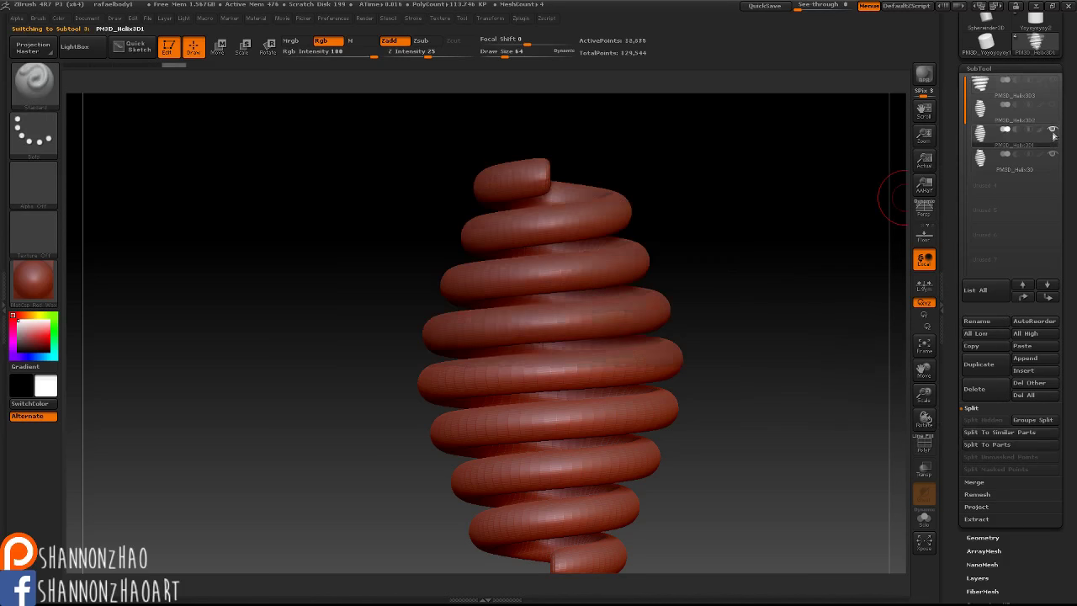
pyautogui.click(980, 84)
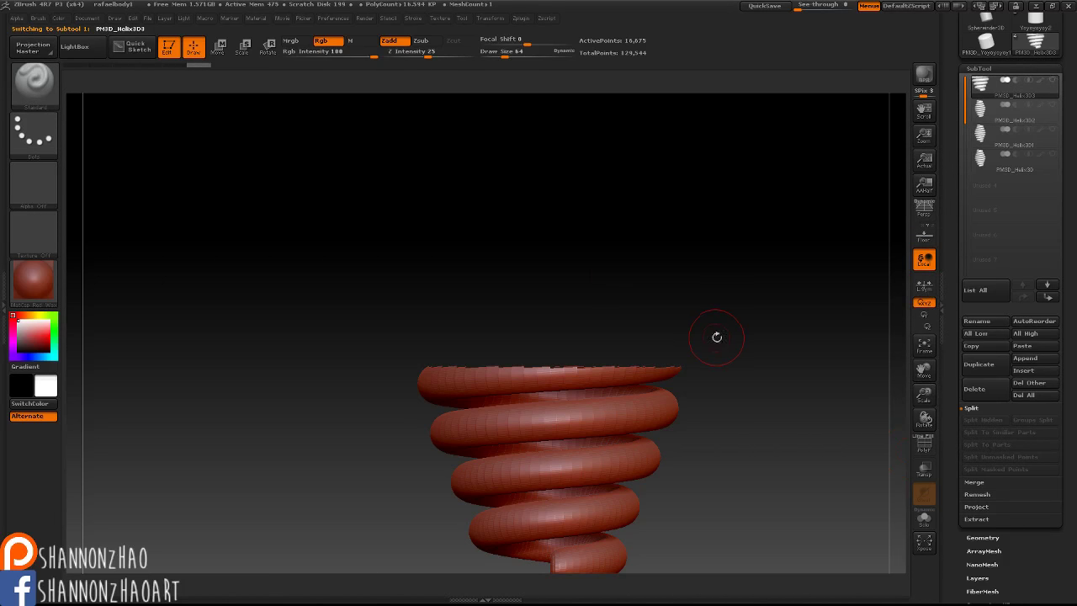
# Delete the lower subdivision levels of PM3D_Helix3D3 and split its hidden part into a separate subtool
pyautogui.click(982, 537)
pyautogui.click(974, 68)
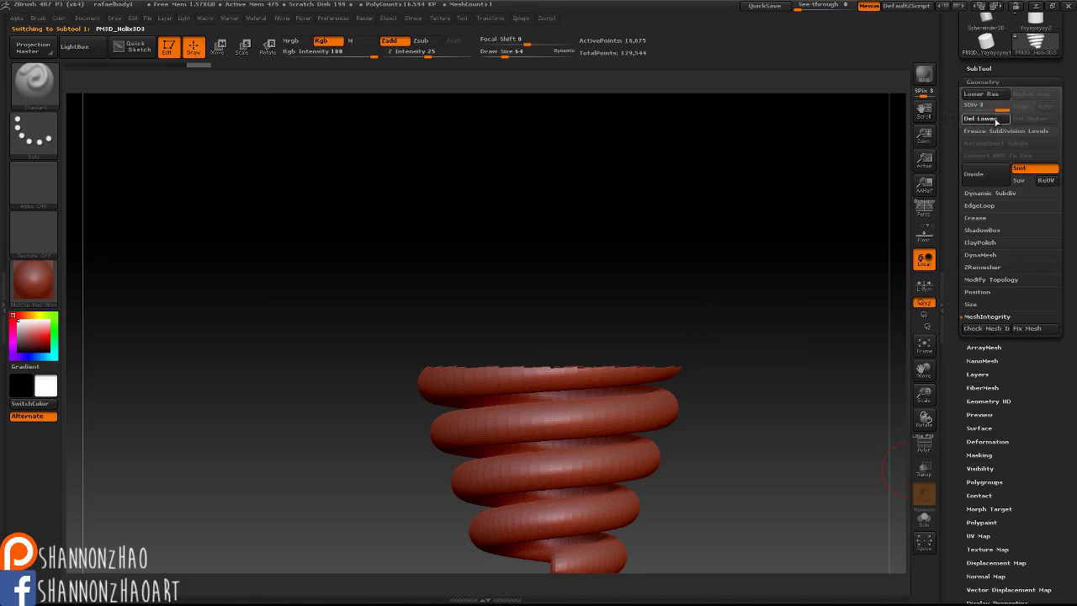
pyautogui.click(973, 70)
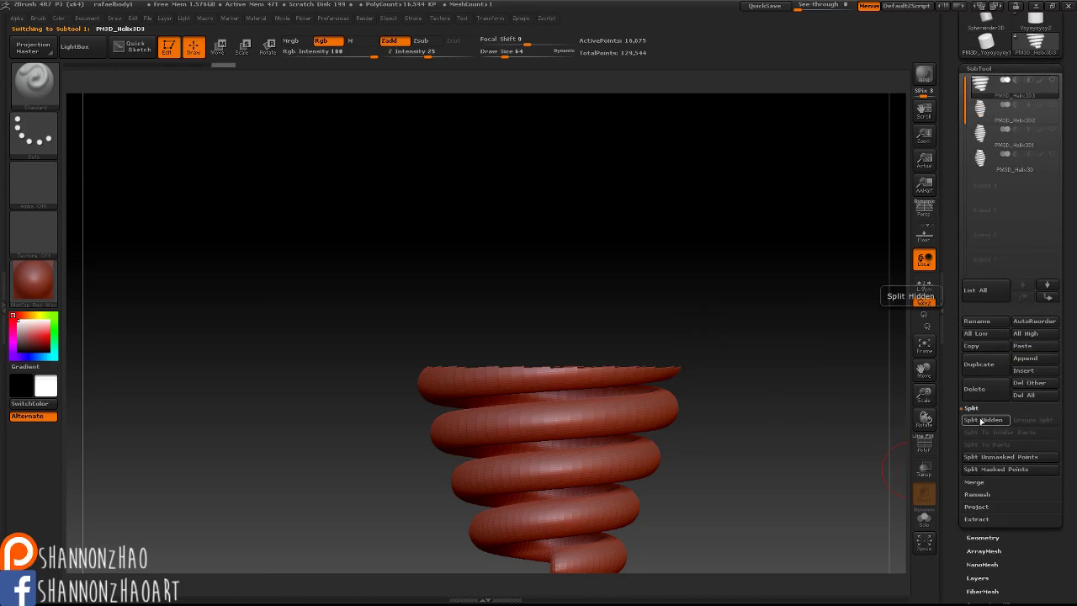
# Switch back and forth between the two subtools made from the split helix to compare the upper and lower halves
pyautogui.click(984, 84)
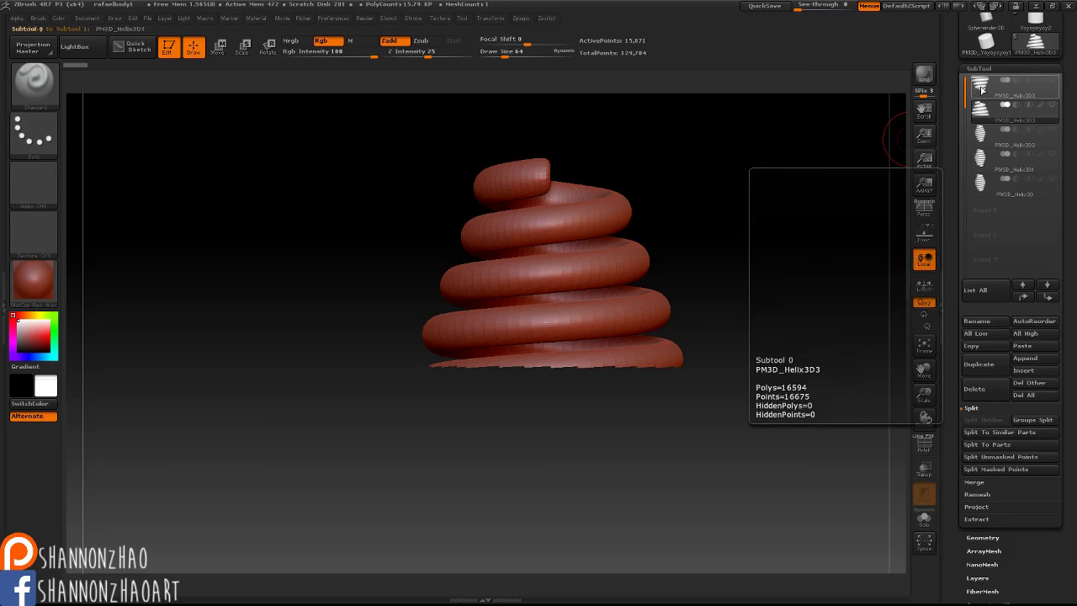
pyautogui.click(981, 109)
pyautogui.click(981, 87)
pyautogui.click(982, 110)
pyautogui.click(983, 86)
pyautogui.click(982, 109)
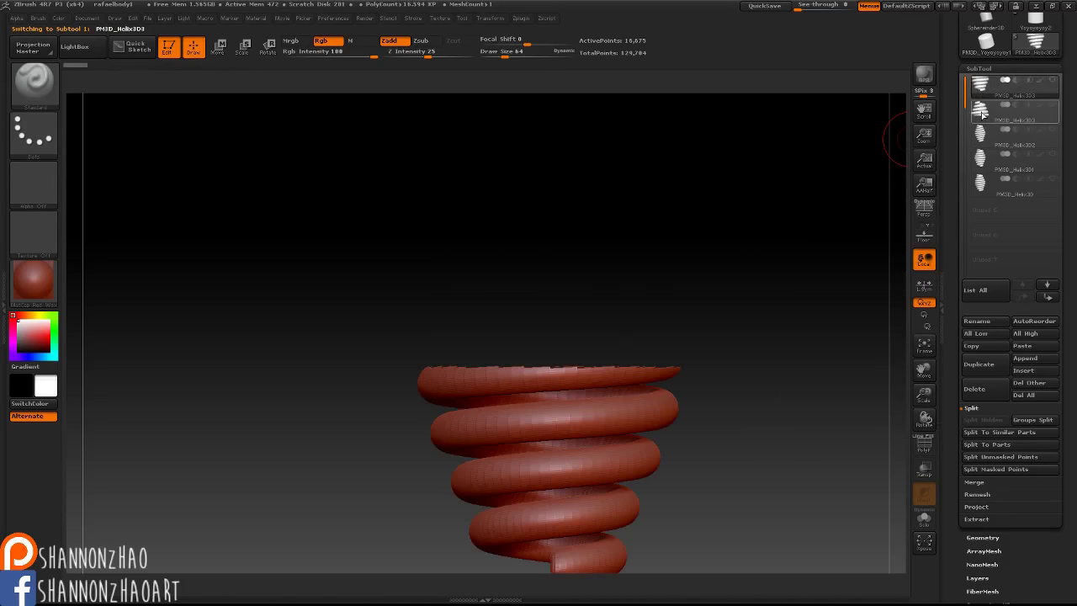
pyautogui.click(982, 86)
pyautogui.click(984, 111)
pyautogui.click(982, 85)
pyautogui.click(984, 111)
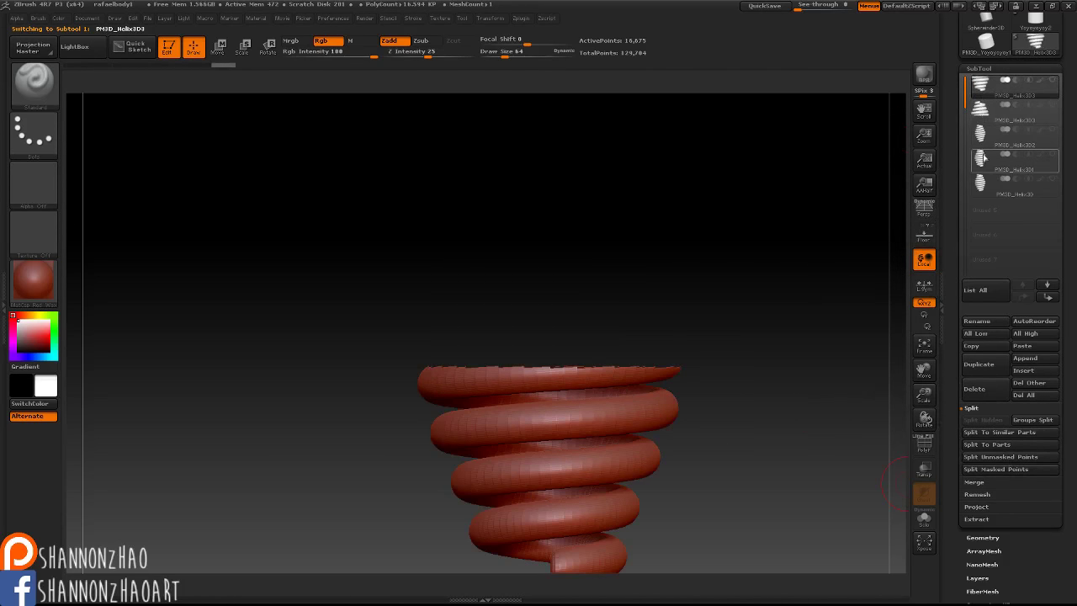
# Make PM3D_Helix3D2 active, fit the whole helix in view, and turn on perspective and the polyframe display
pyautogui.click(981, 134)
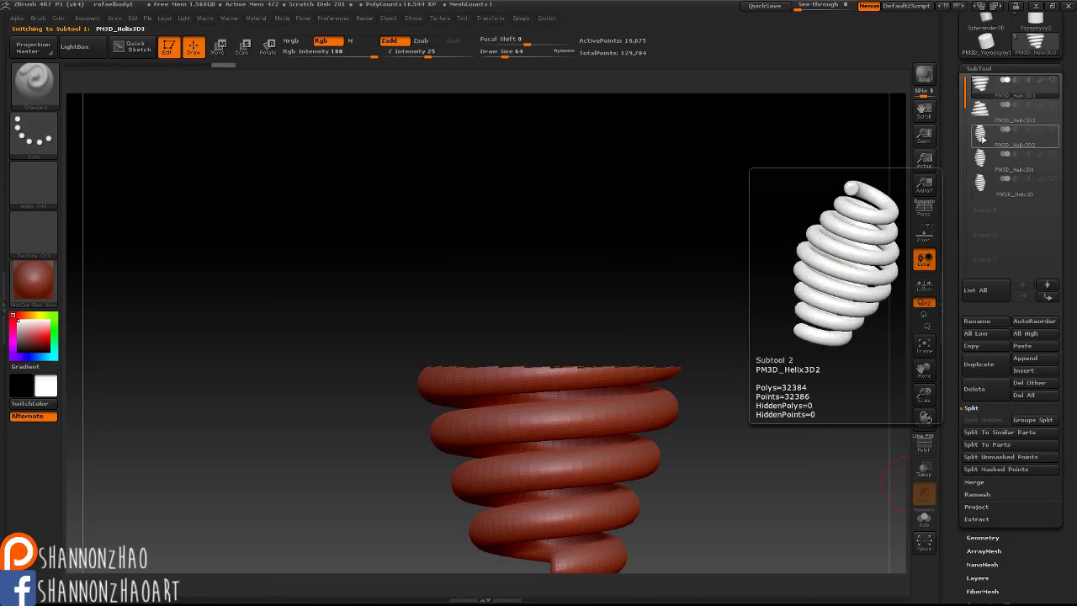
pyautogui.moveTo(808, 325); pyautogui.dragTo(894, 234)
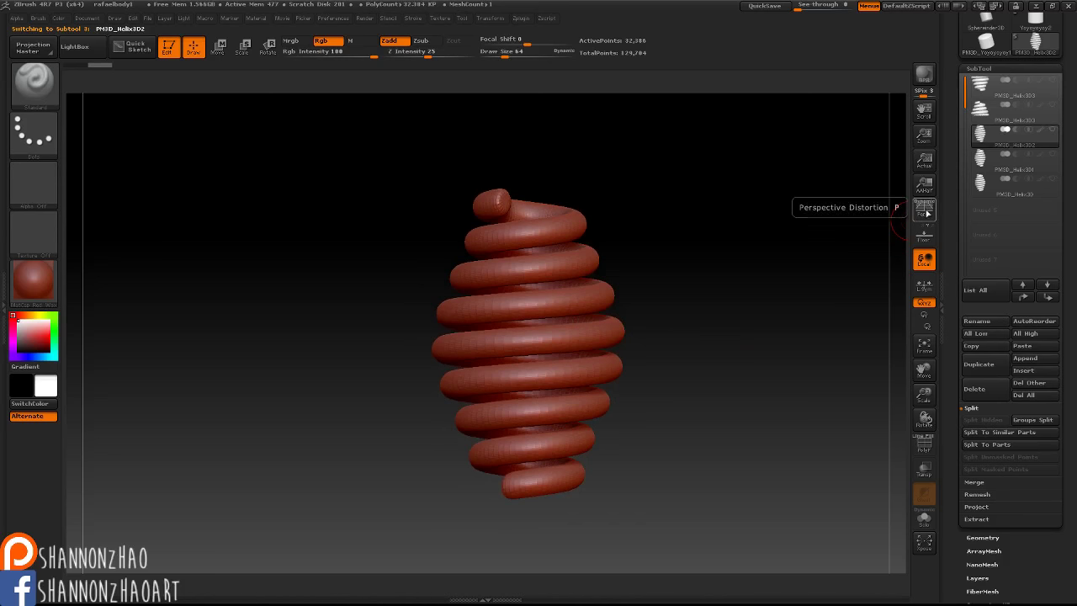
pyautogui.click(923, 208)
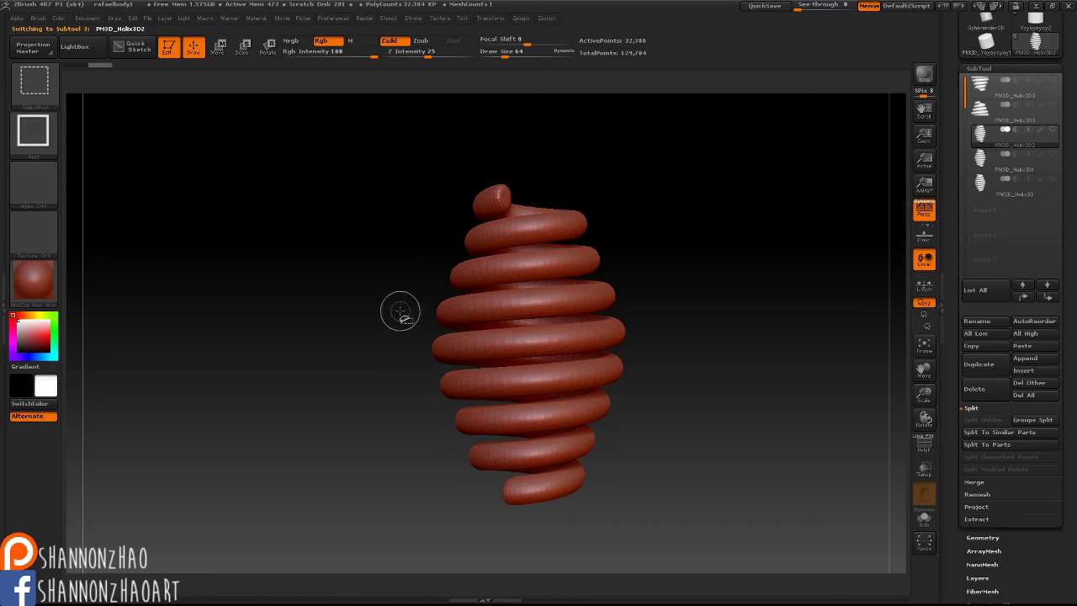
pyautogui.click(924, 447)
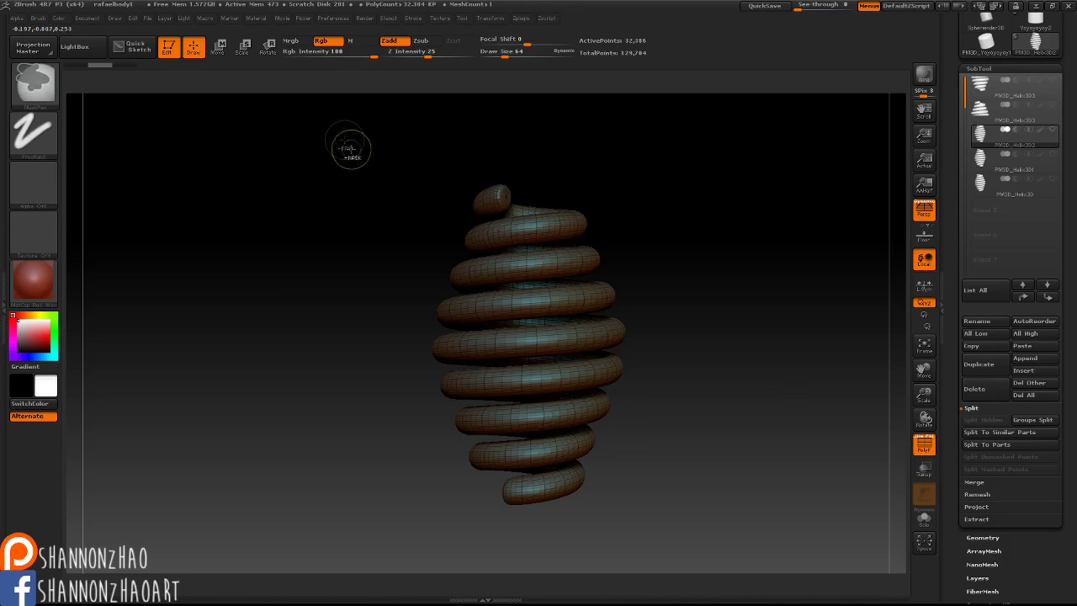
# Mask the upper half of PM3D_Helix3D2 and assign the masked area its own polygroup, inverting the mask to check the two groups
pyautogui.keyDown('ctrl'); pyautogui.moveTo(341, 137); pyautogui.dragTo(740, 333); pyautogui.keyUp('ctrl')
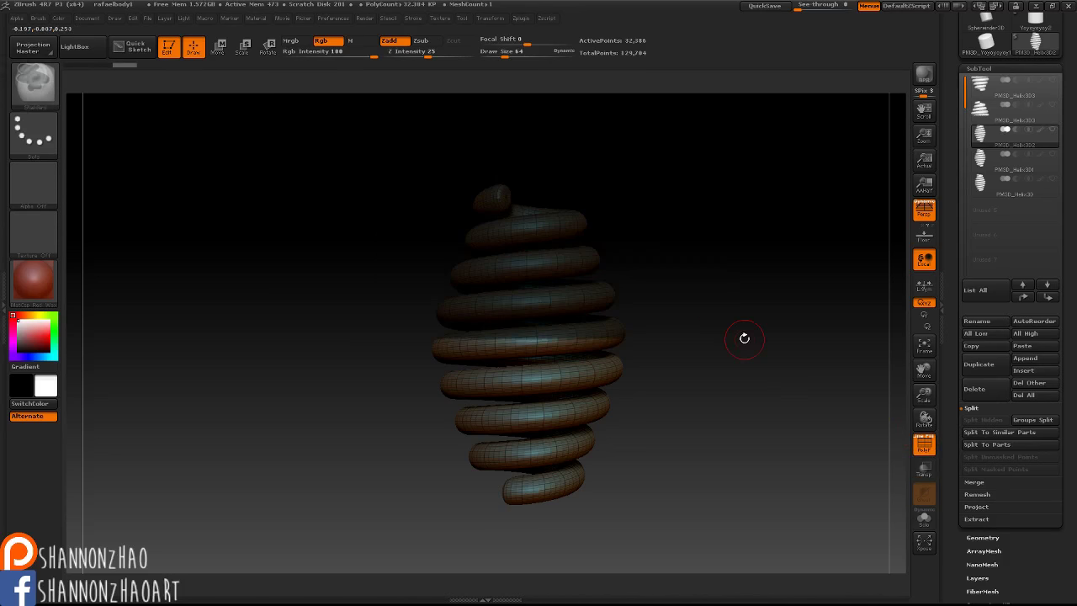
pyautogui.click(983, 537)
pyautogui.click(989, 411)
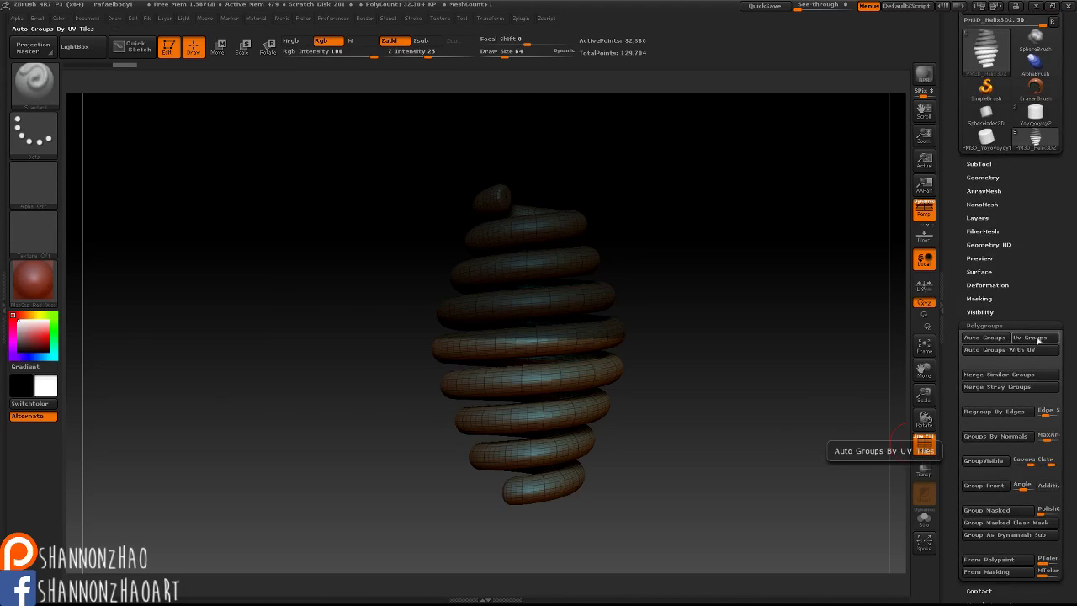
pyautogui.click(1001, 508)
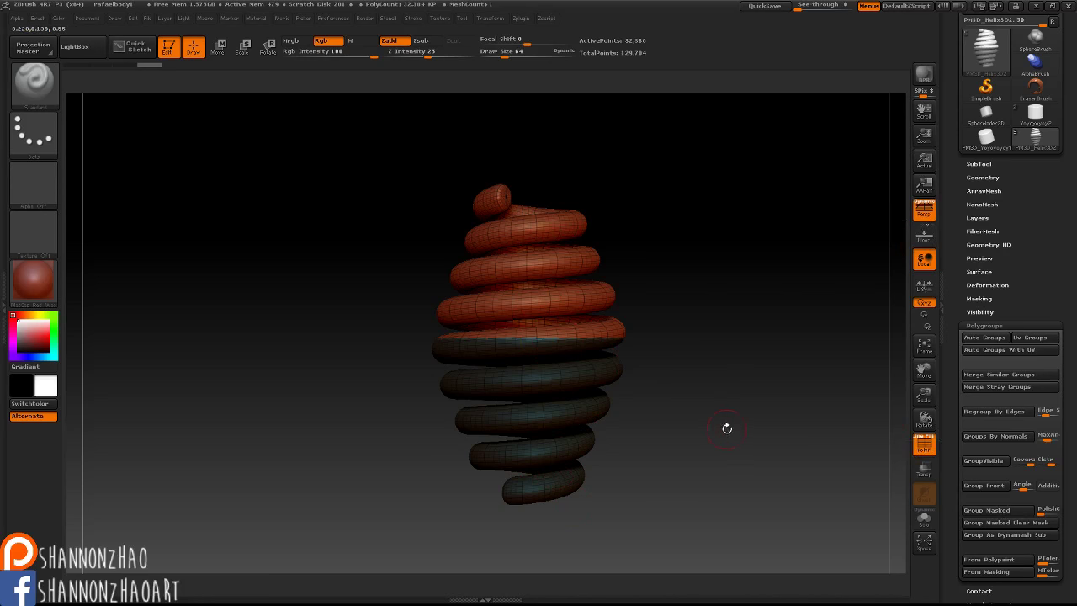
pyautogui.keyDown('ctrl'); pyautogui.click(726, 427); pyautogui.keyUp('ctrl')
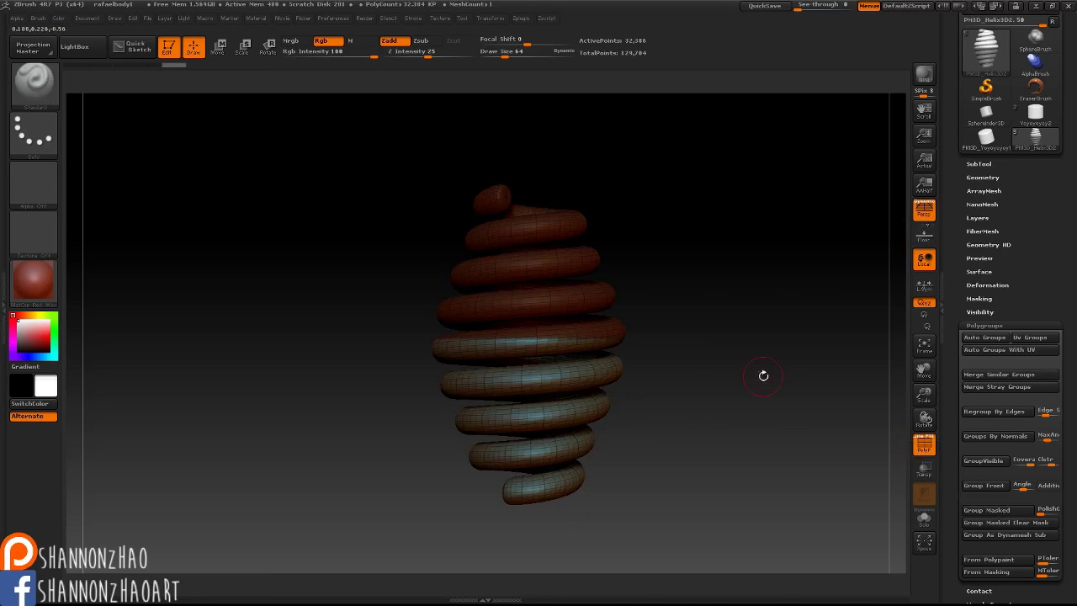
pyautogui.click(978, 164)
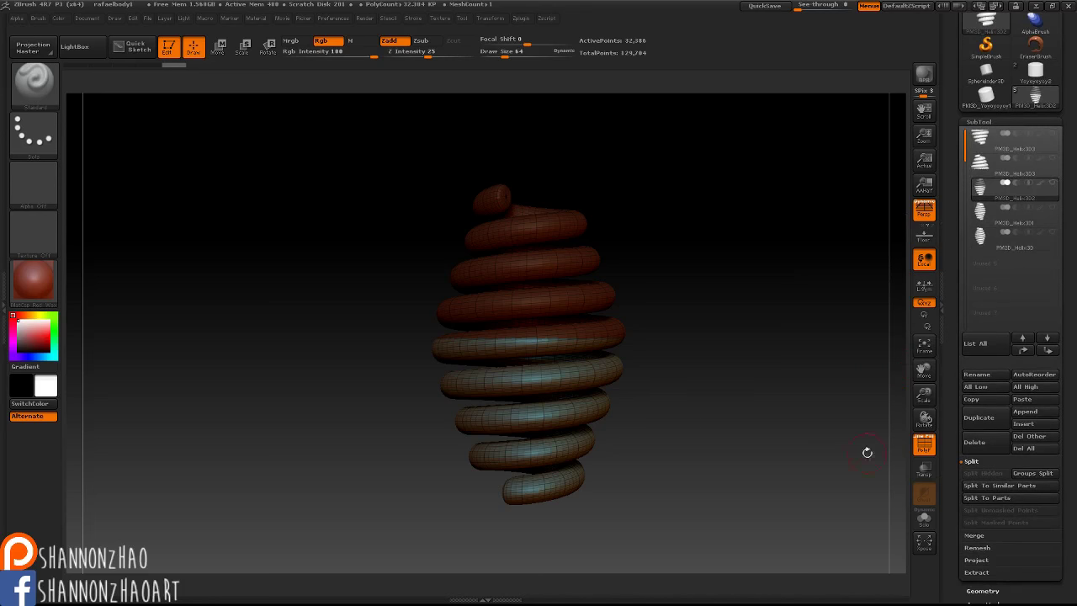
# Split PM3D_Helix3D2 into separate subtools by its polygroups
pyautogui.click(1032, 472)
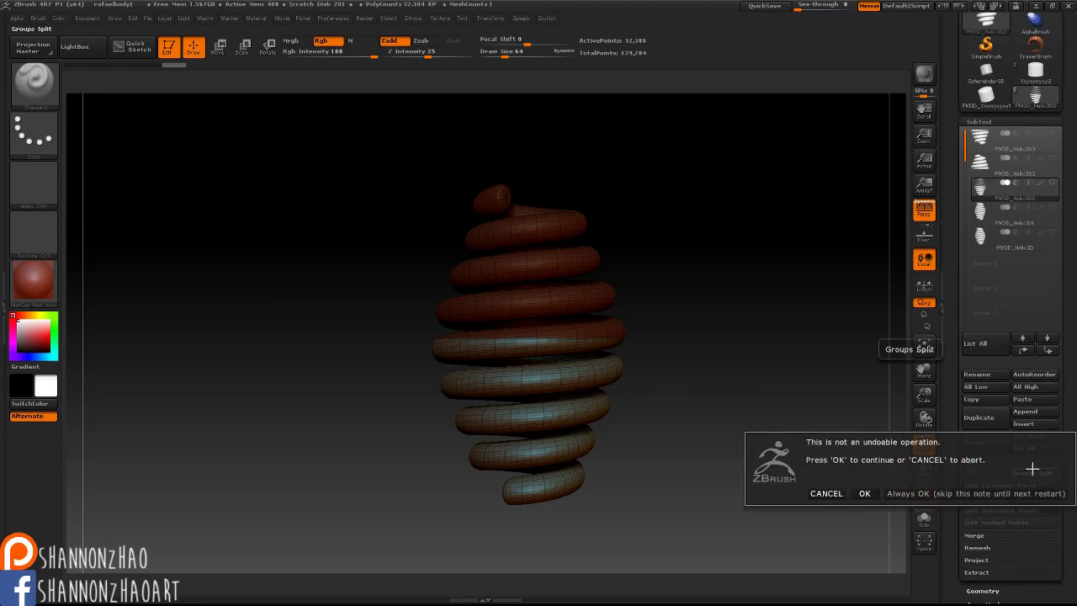
pyautogui.click(865, 494)
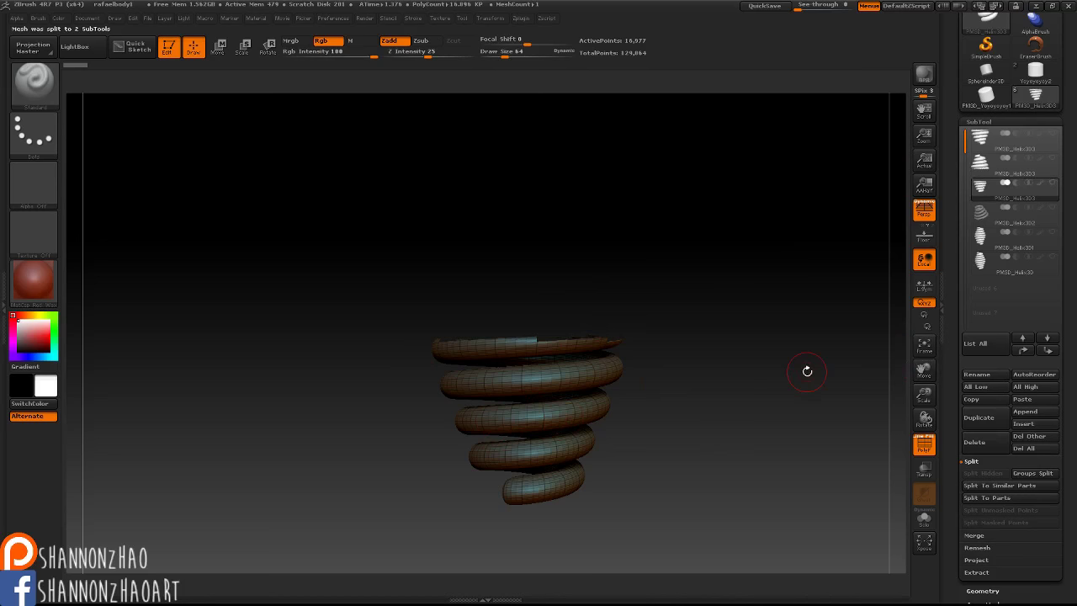
# Make PM3D_Helix3D1 active, choose the InsertCube brush and try to place a cube on the helix
pyautogui.click(1009, 237)
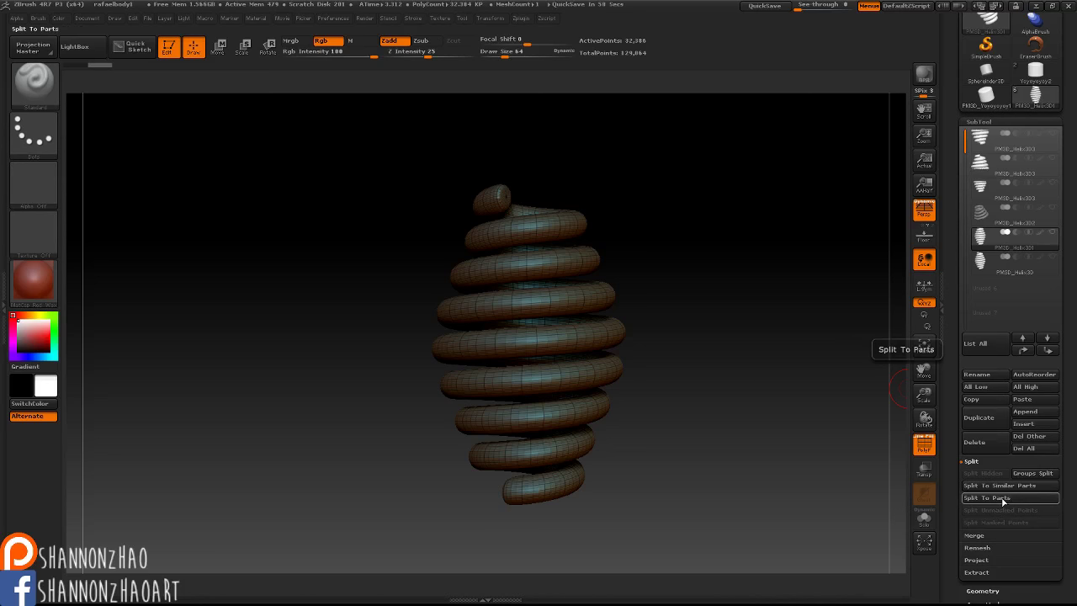
pyautogui.press('ctrl')
pyautogui.click(33, 80)
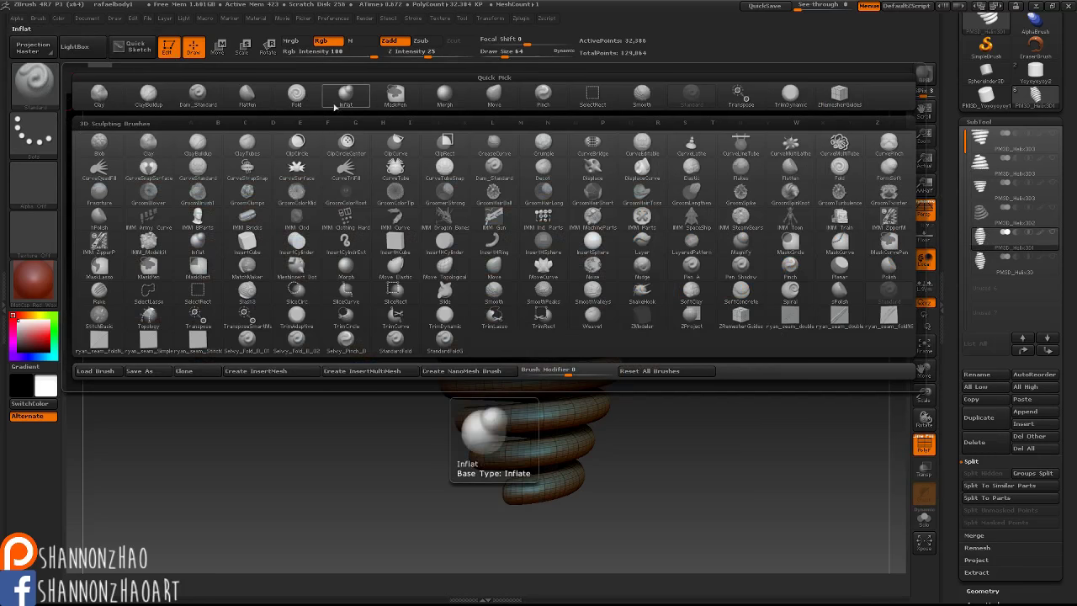
pyautogui.press('i')
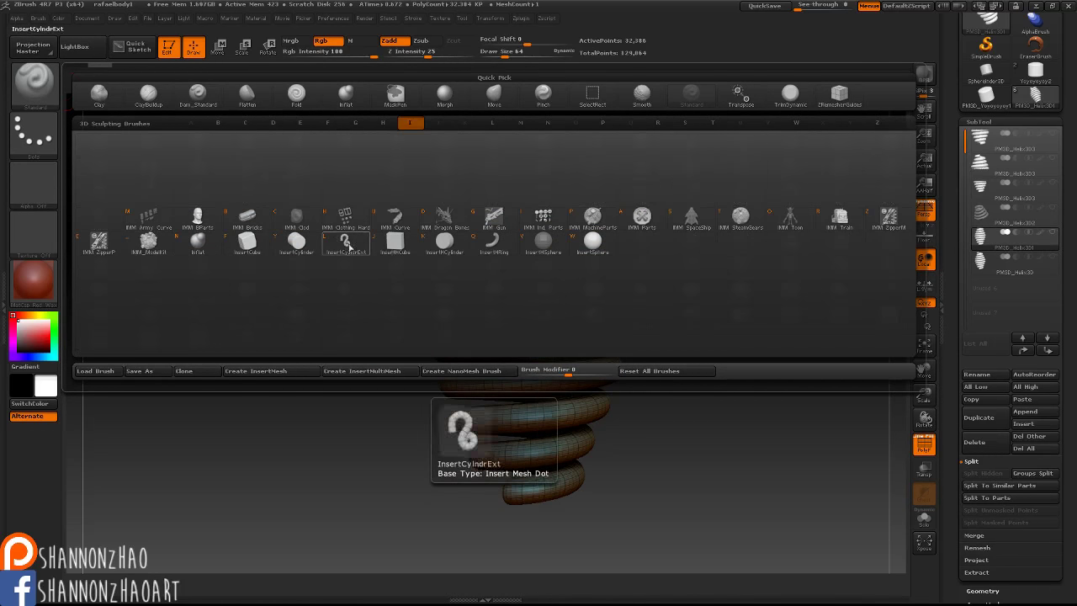
pyautogui.click(249, 243)
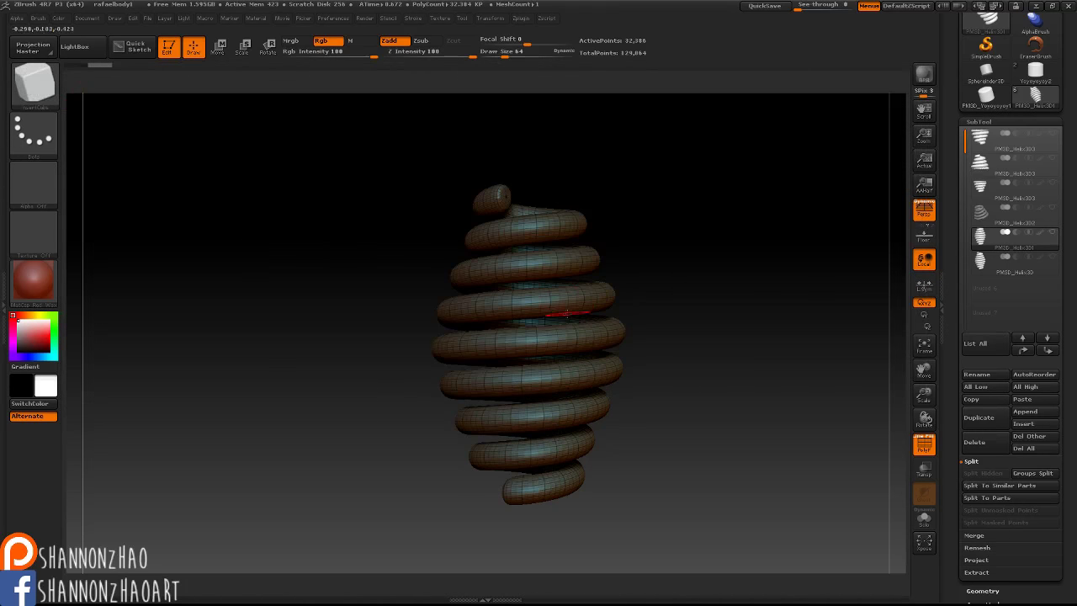
pyautogui.click(561, 292)
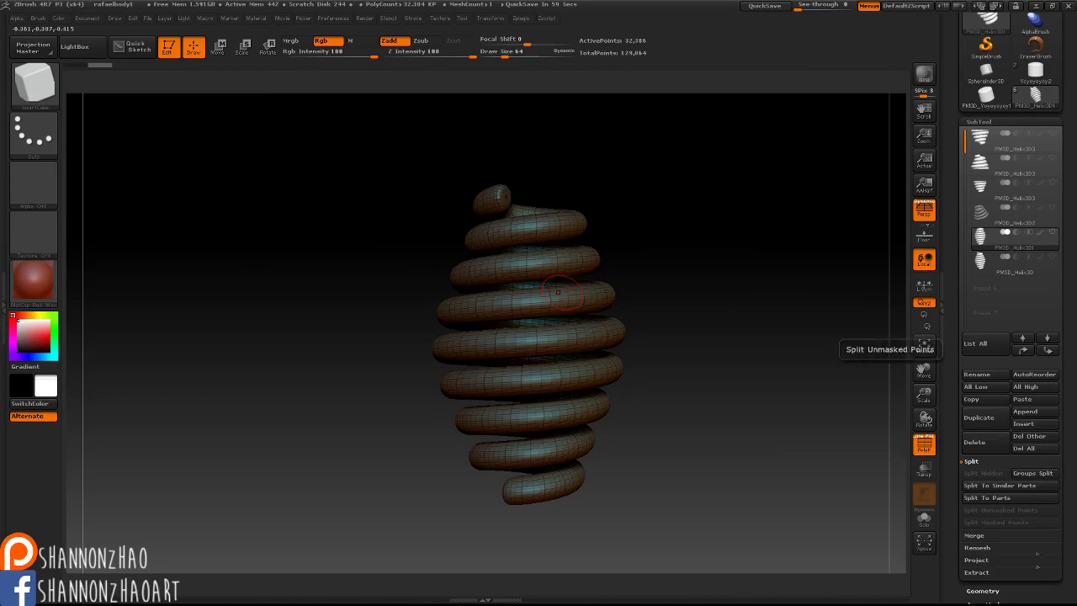
# Delete the lower subdivision levels of PM3D_Helix3D1 and insert a large cube into the helix's upper coils
pyautogui.click(1000, 591)
pyautogui.click(980, 172)
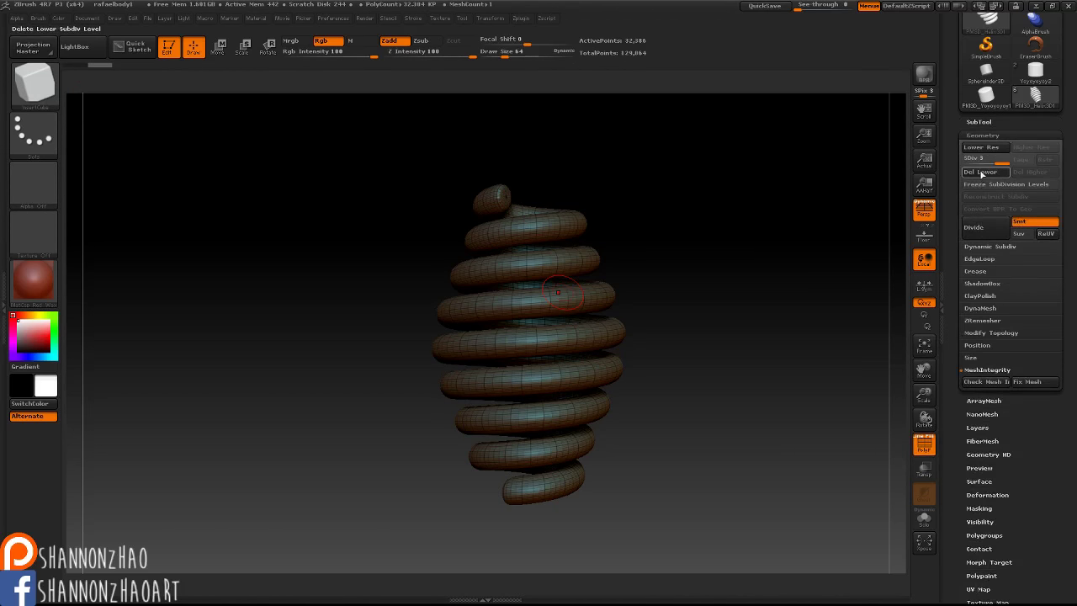
pyautogui.click(978, 122)
pyautogui.moveTo(593, 297); pyautogui.dragTo(399, 408)
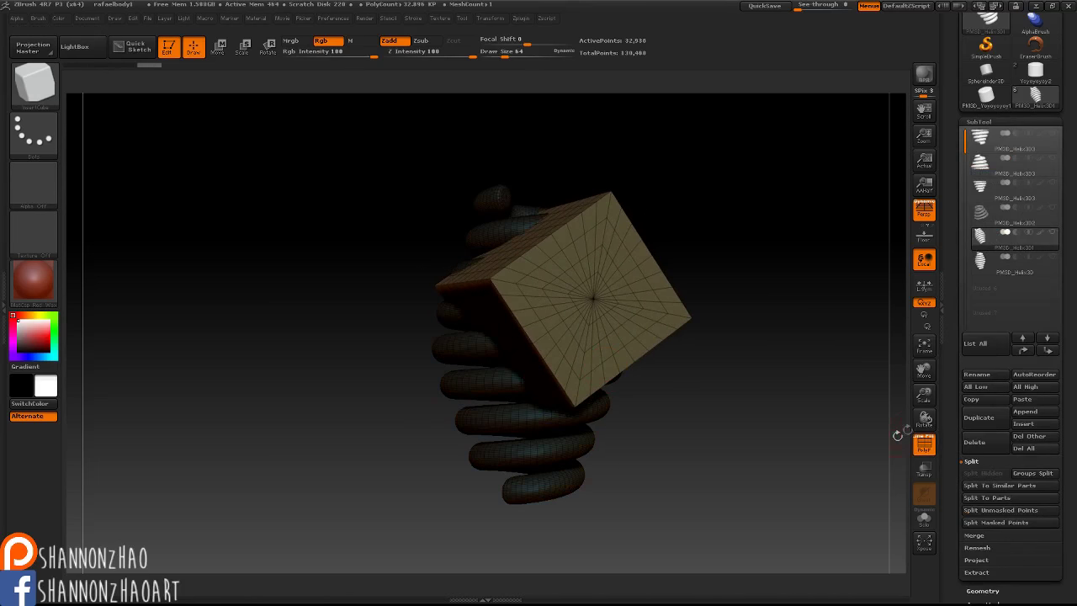
pyautogui.keyDown('alt'); pyautogui.moveTo(283, 376); pyautogui.dragTo(532, 365); pyautogui.keyUp('alt')
# Turn off the polyframe display and split the helix and the inserted cube into separate subtools by parts
pyautogui.moveTo(974, 246)
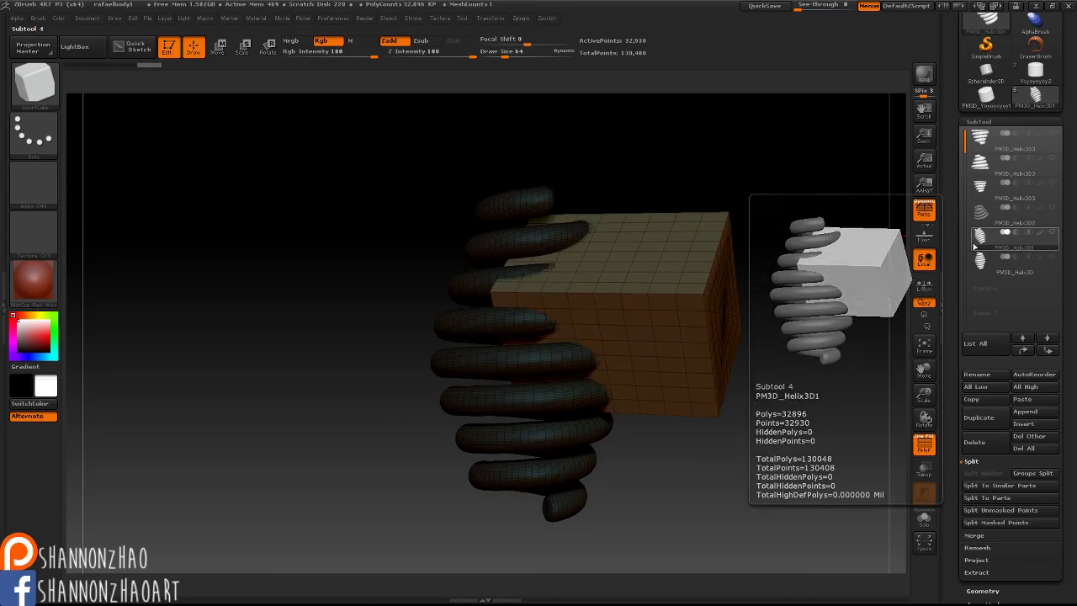
pyautogui.click(924, 443)
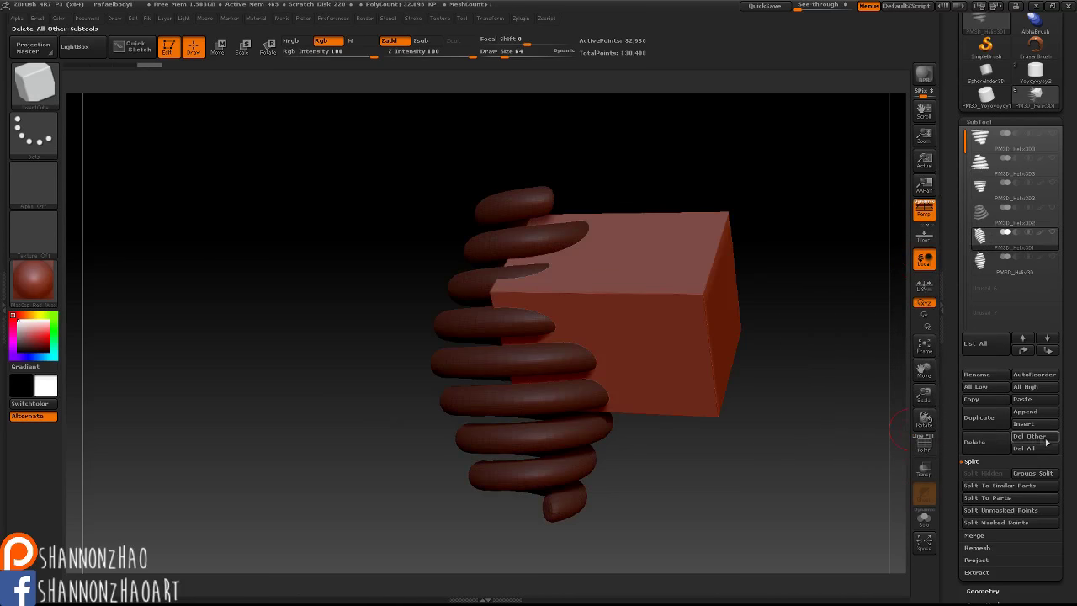
pyautogui.moveTo(821, 489); pyautogui.dragTo(734, 491)
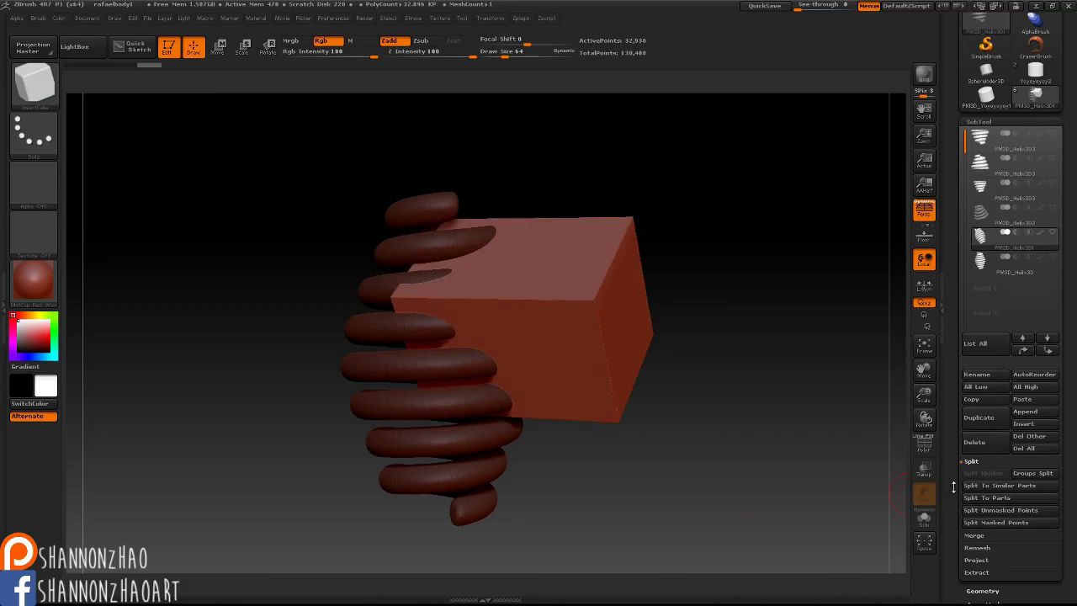
pyautogui.click(1014, 498)
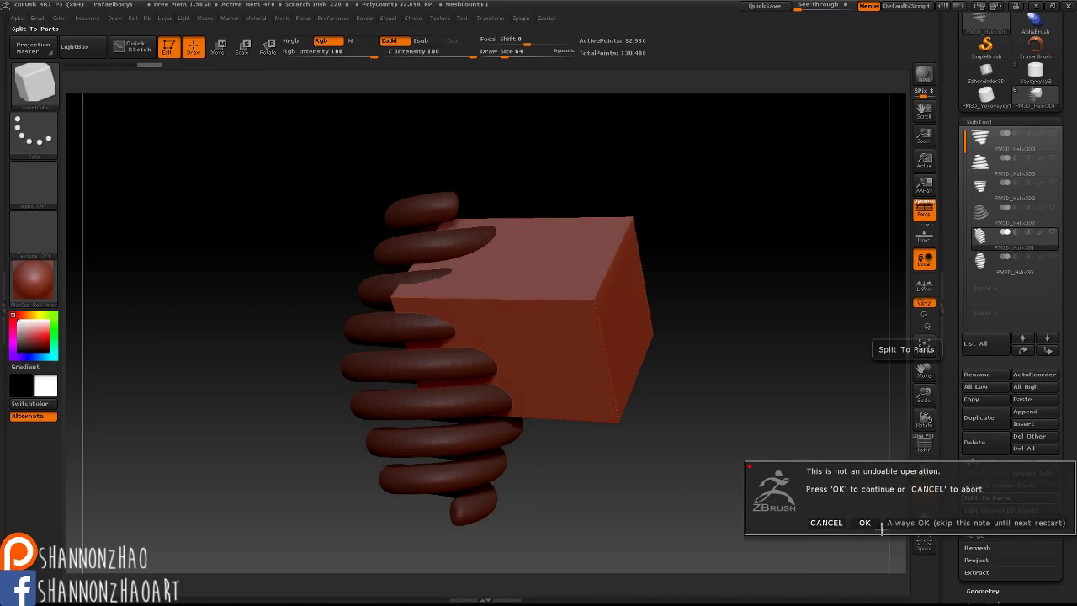
pyautogui.click(864, 522)
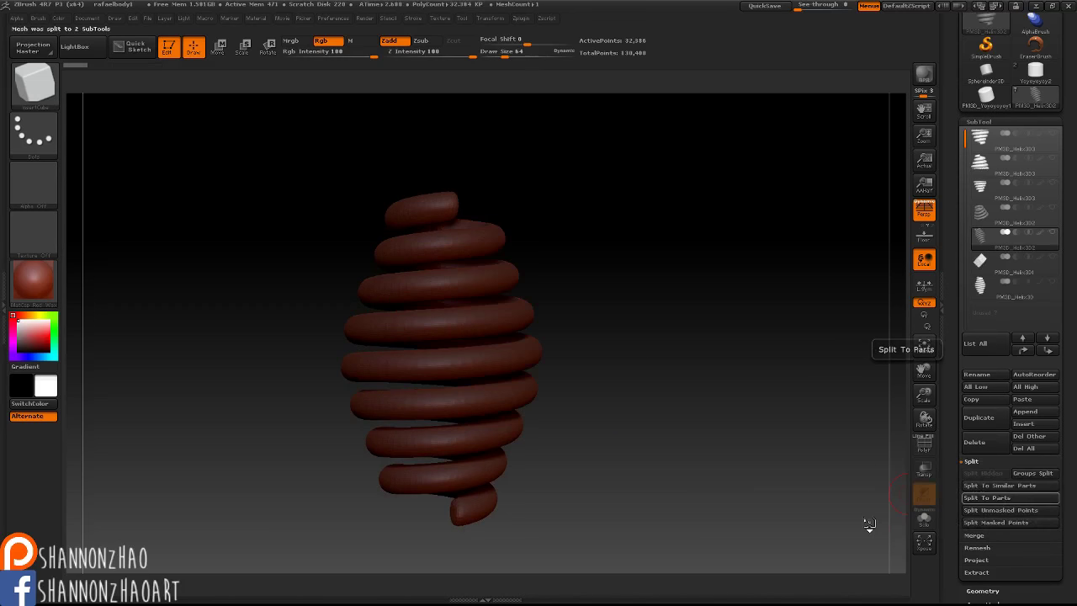
pyautogui.moveTo(976, 265)
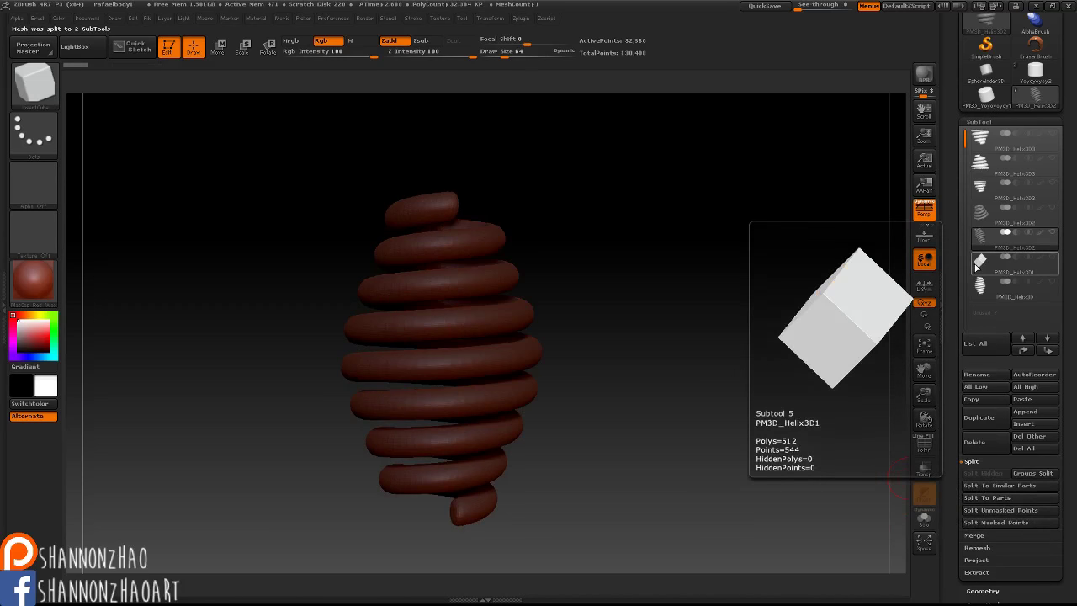
pyautogui.moveTo(980, 242)
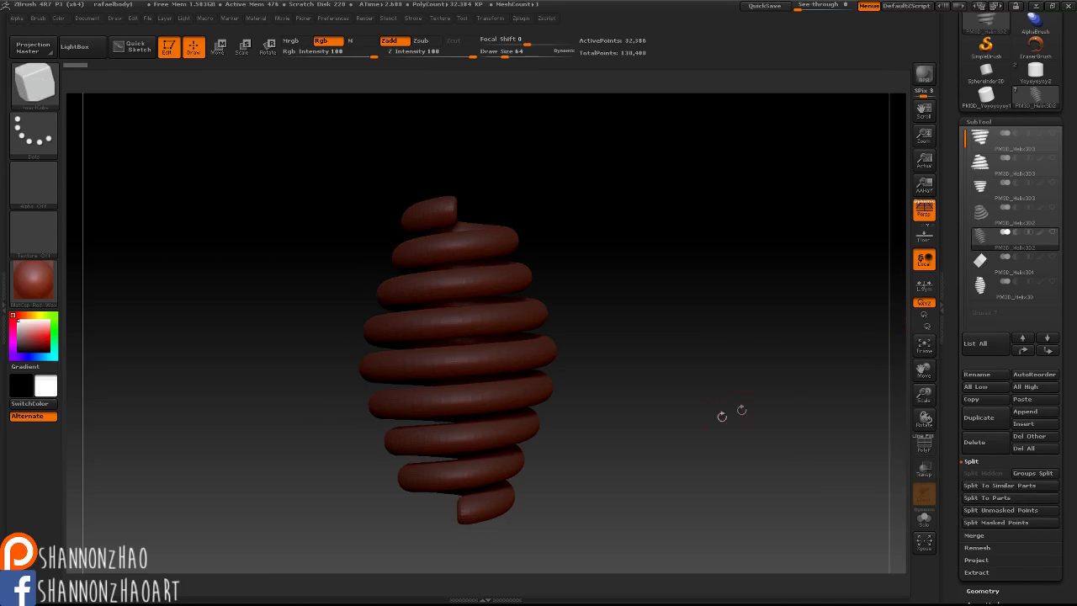
# Isolate the upper coils of the helix and bring the whole mesh back into view
pyautogui.moveTo(721, 413); pyautogui.dragTo(670, 436)
pyautogui.keyDown('ctrl'); pyautogui.keyDown('shift'); pyautogui.moveTo(355, 166); pyautogui.dragTo(615, 324); pyautogui.keyUp('shift'); pyautogui.keyUp('ctrl')
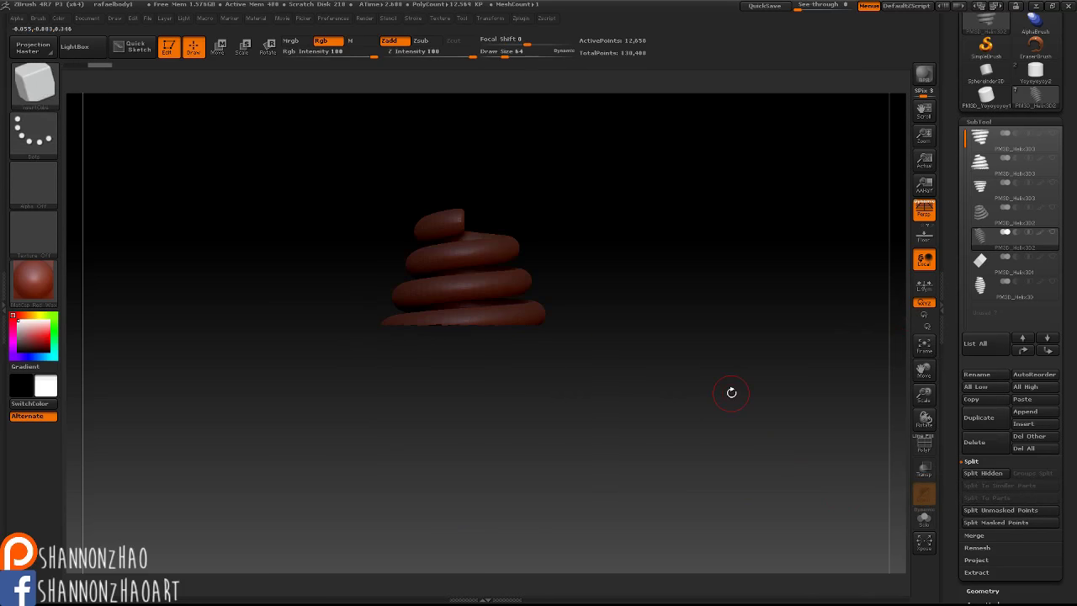
pyautogui.keyDown('ctrl'); pyautogui.keyDown('shift'); pyautogui.click(738, 394); pyautogui.keyUp('shift'); pyautogui.keyUp('ctrl')
# Mask the left half of the PM3D_Helix3D subtool and delete its lower subdivision levels
pyautogui.moveTo(241, 152)
pyautogui.keyDown('ctrl'); pyautogui.mouseDown()
pyautogui.moveTo(428, 289)
pyautogui.moveTo(685, 344)
pyautogui.moveTo(468, 458)
pyautogui.moveTo(471, 557)
pyautogui.mouseUp(); pyautogui.keyUp('ctrl')
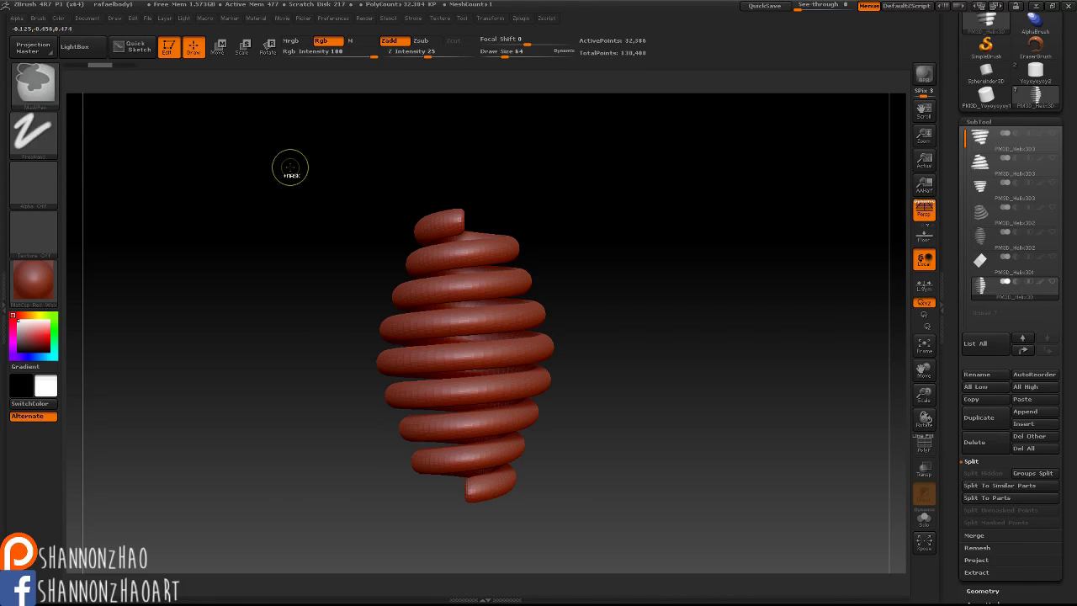
pyautogui.moveTo(289, 167)
pyautogui.keyDown('ctrl'); pyautogui.mouseDown()
pyautogui.moveTo(433, 399)
pyautogui.moveTo(500, 589)
pyautogui.moveTo(474, 538)
pyautogui.mouseUp(); pyautogui.keyUp('ctrl')
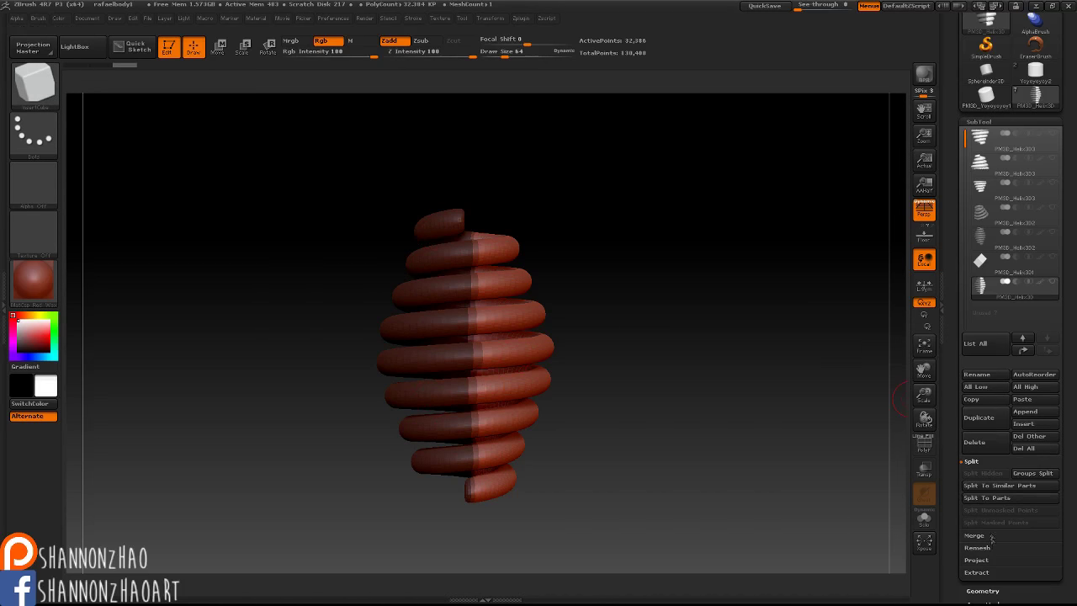
pyautogui.click(982, 591)
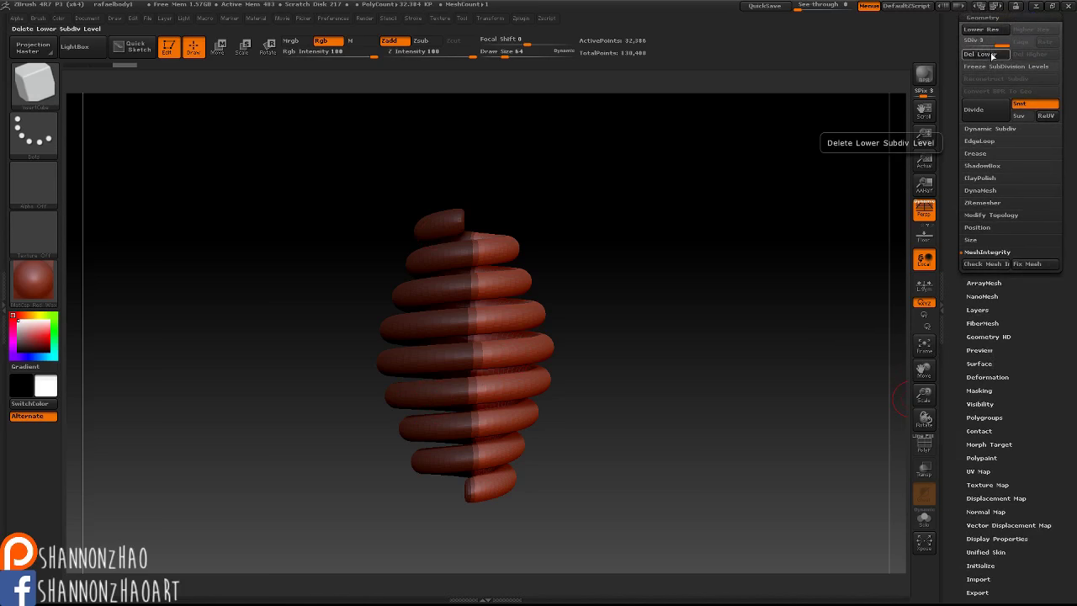
pyautogui.scroll(3, 1010, 168)
pyautogui.click(980, 206)
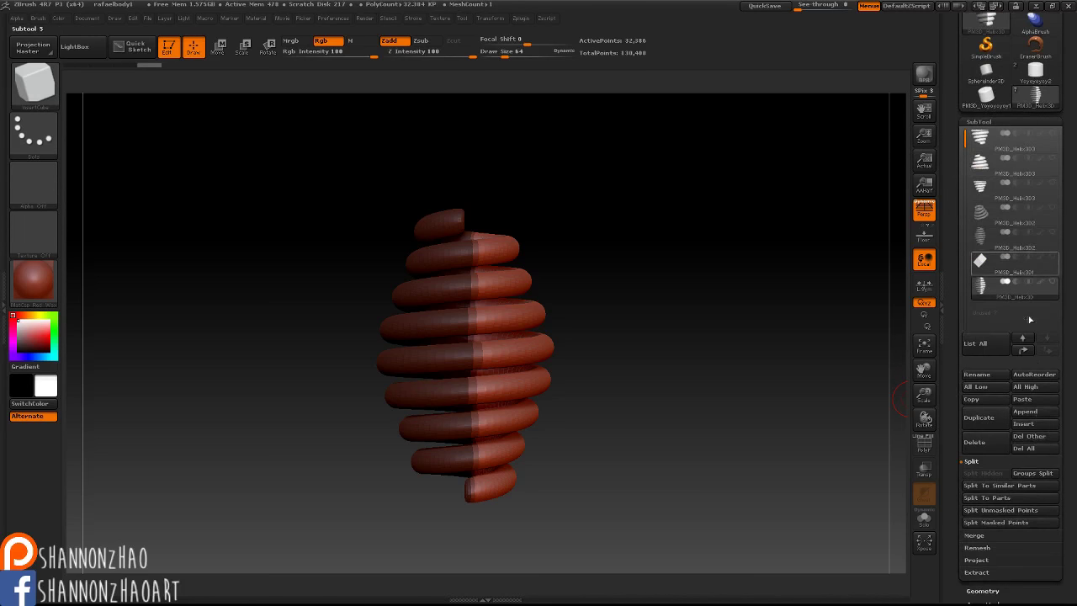
# Split the masked points of PM3D_Helix3D into their own subtool and inspect the two halves
pyautogui.click(995, 522)
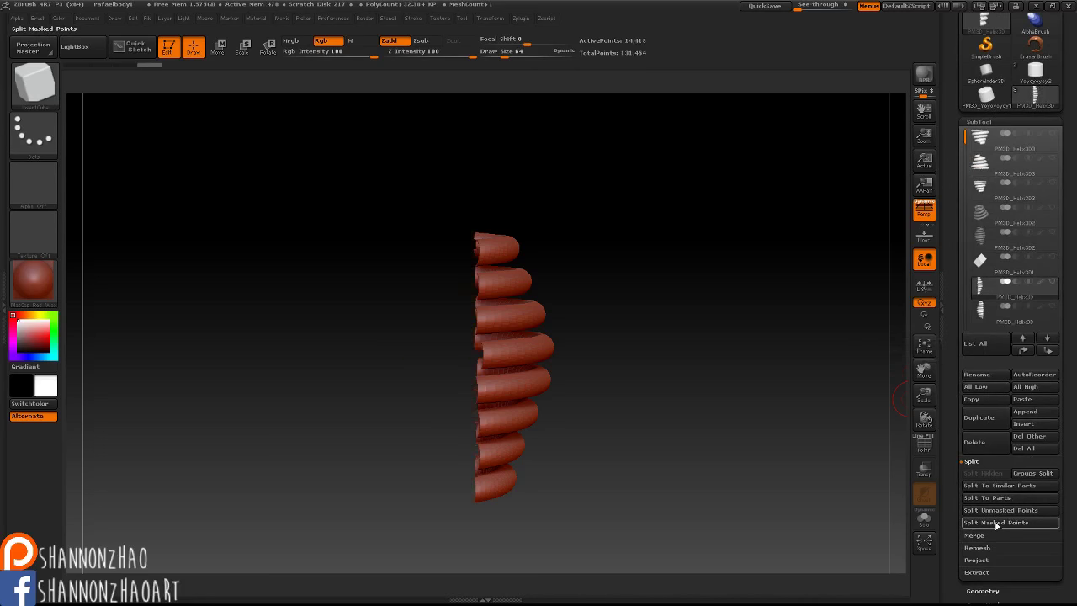
pyautogui.moveTo(987, 288)
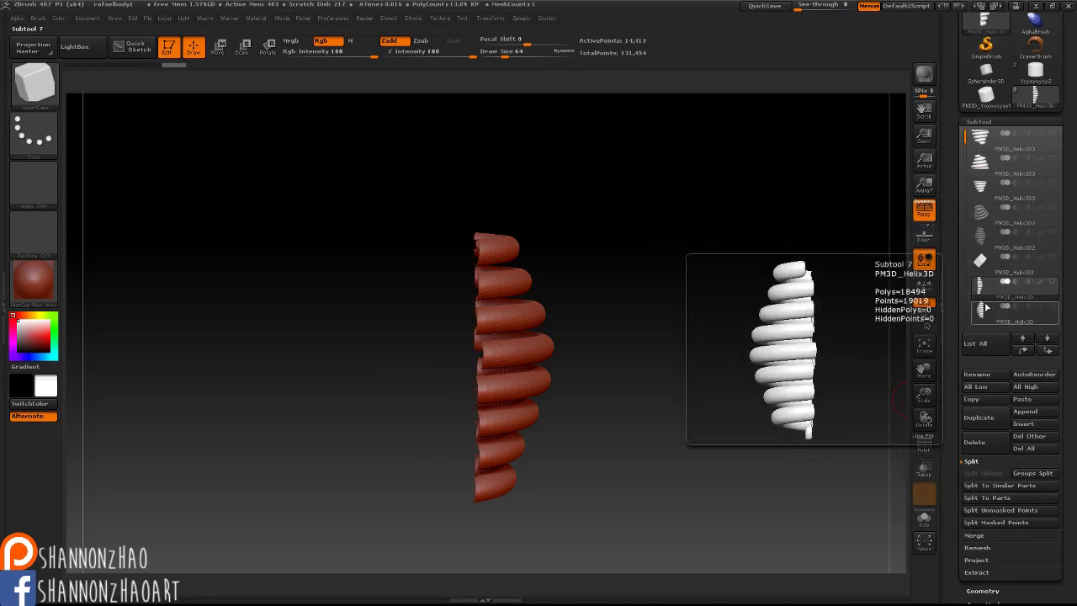
pyautogui.moveTo(685, 425); pyautogui.dragTo(800, 468)
pyautogui.click(978, 313)
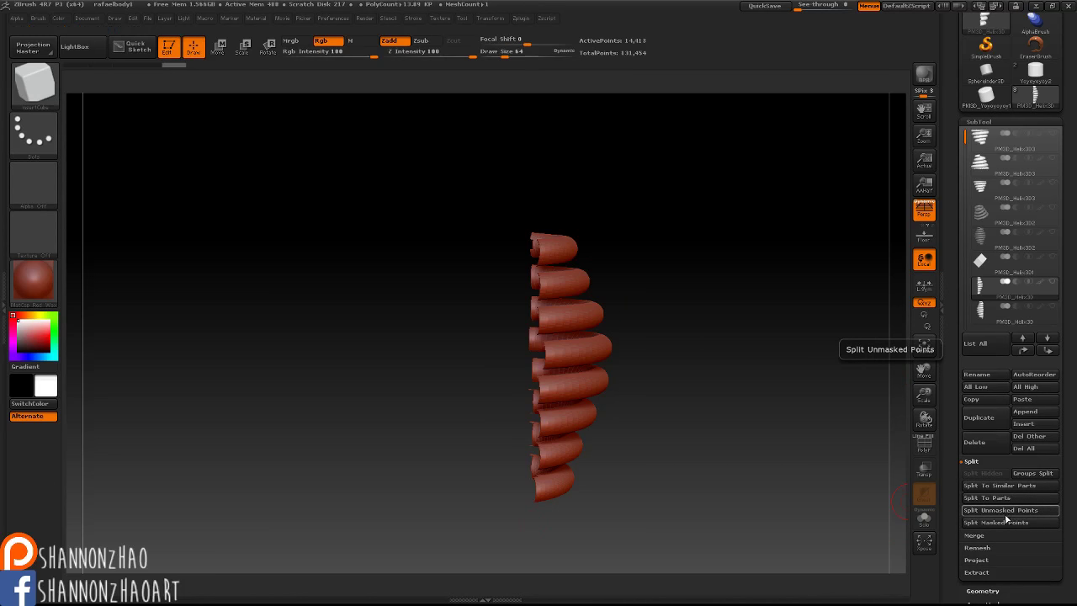
# Merge the right helix half down with the half below it in the subtool list, and run Merge Similar
pyautogui.click(976, 537)
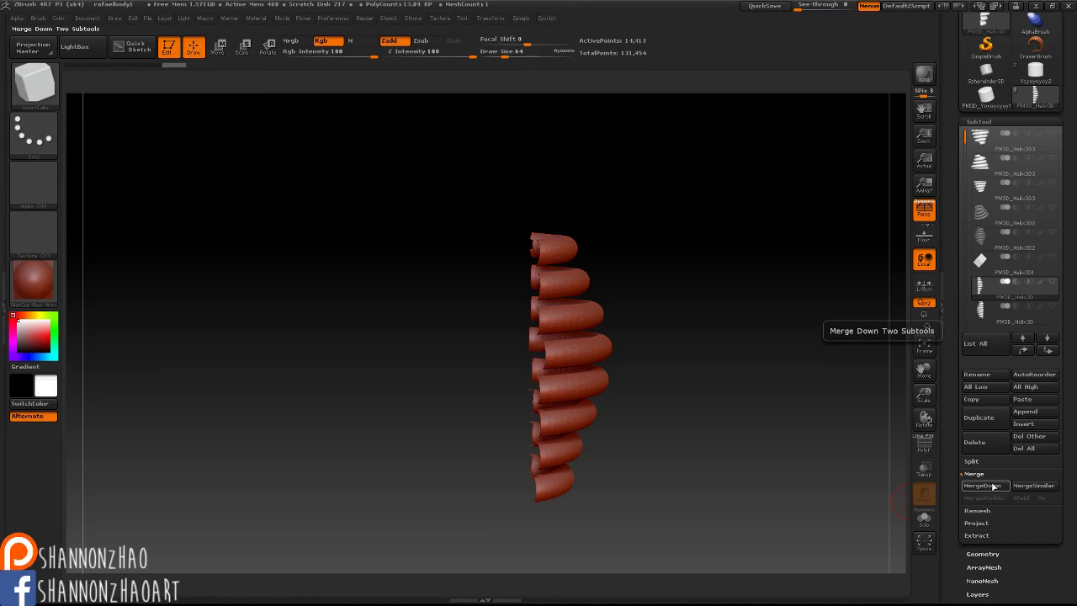
pyautogui.click(994, 486)
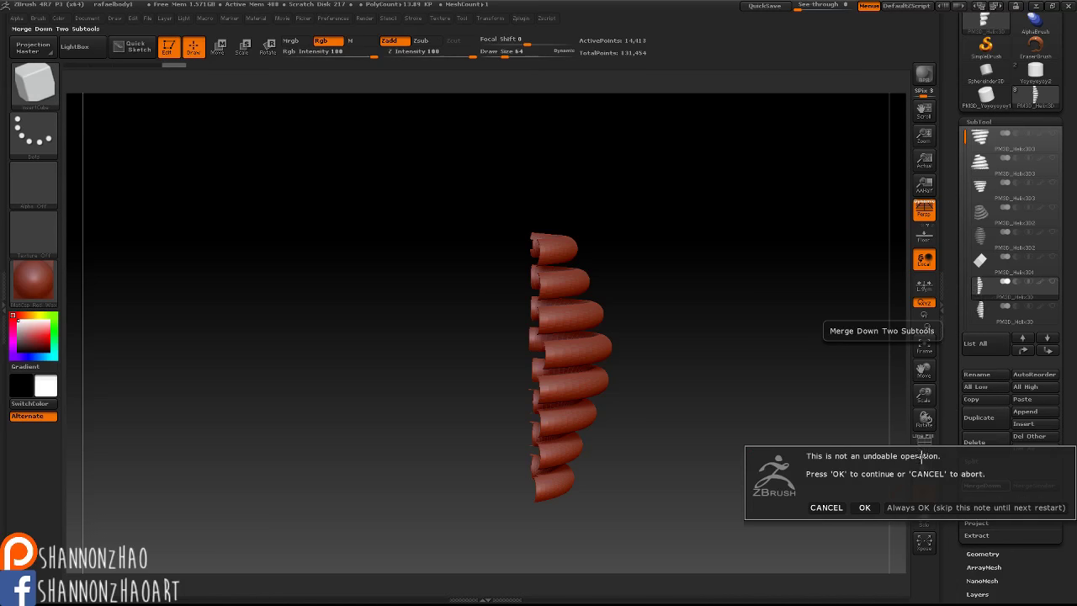
pyautogui.click(866, 506)
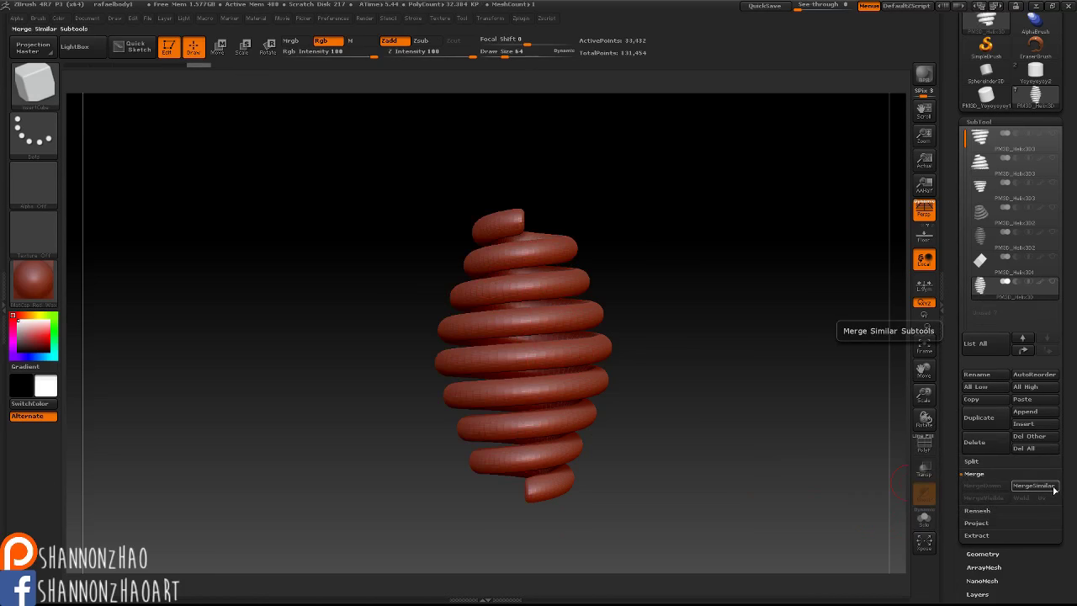
pyautogui.click(1033, 486)
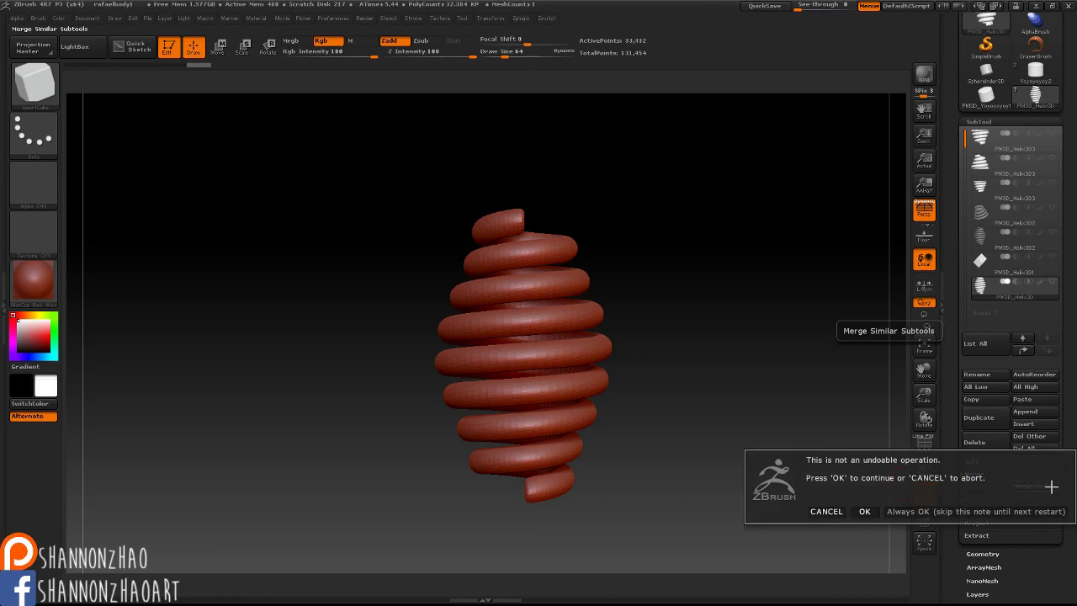
pyautogui.click(865, 510)
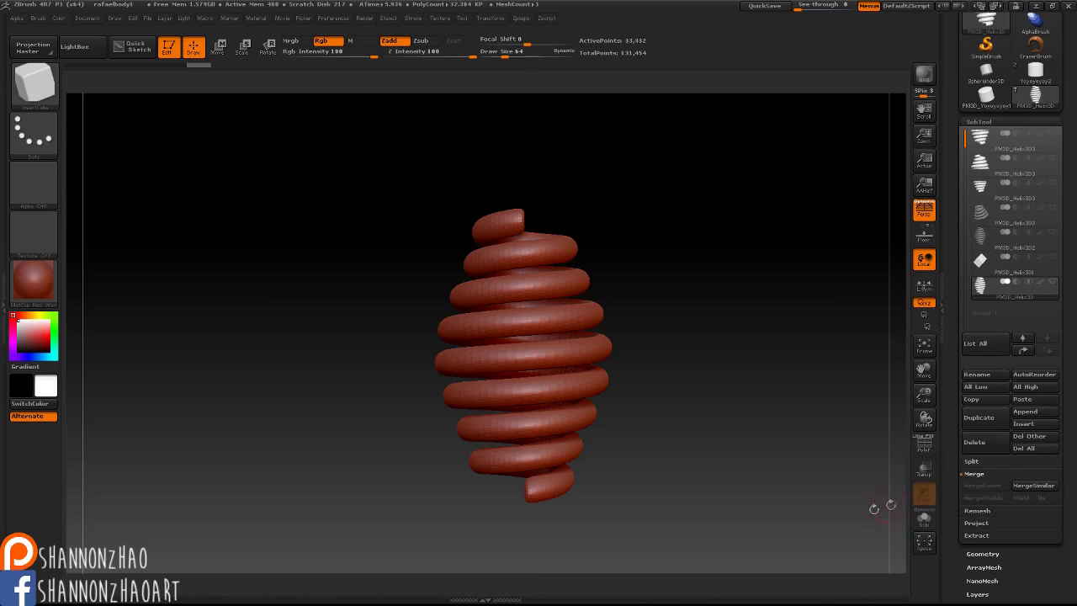
# Examine the subtool Project and Extract options, the Geometry settings and the remaining tool sections
pyautogui.click(975, 522)
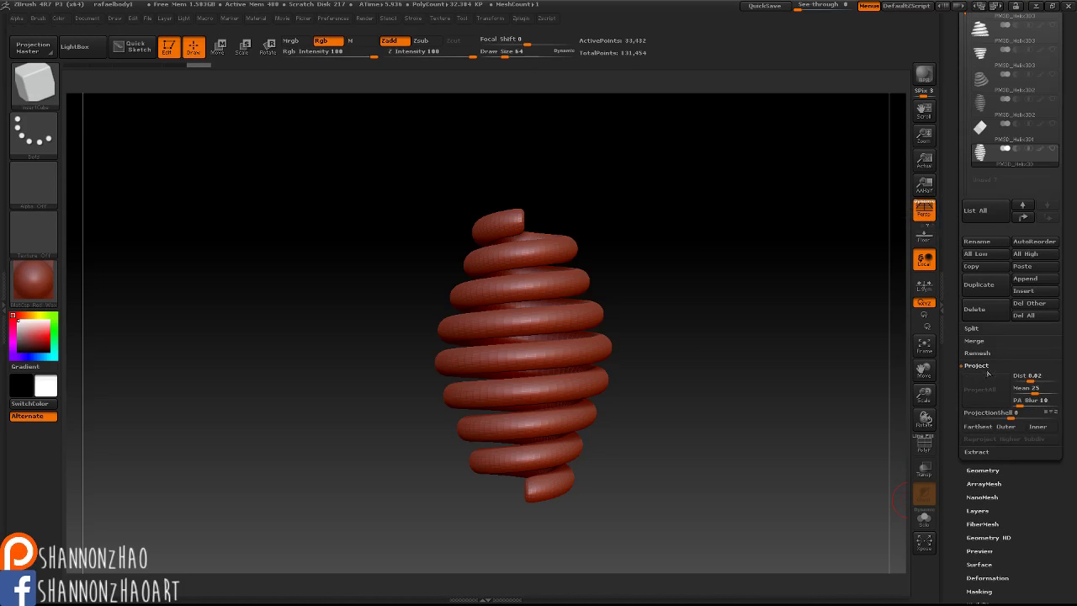
pyautogui.click(977, 453)
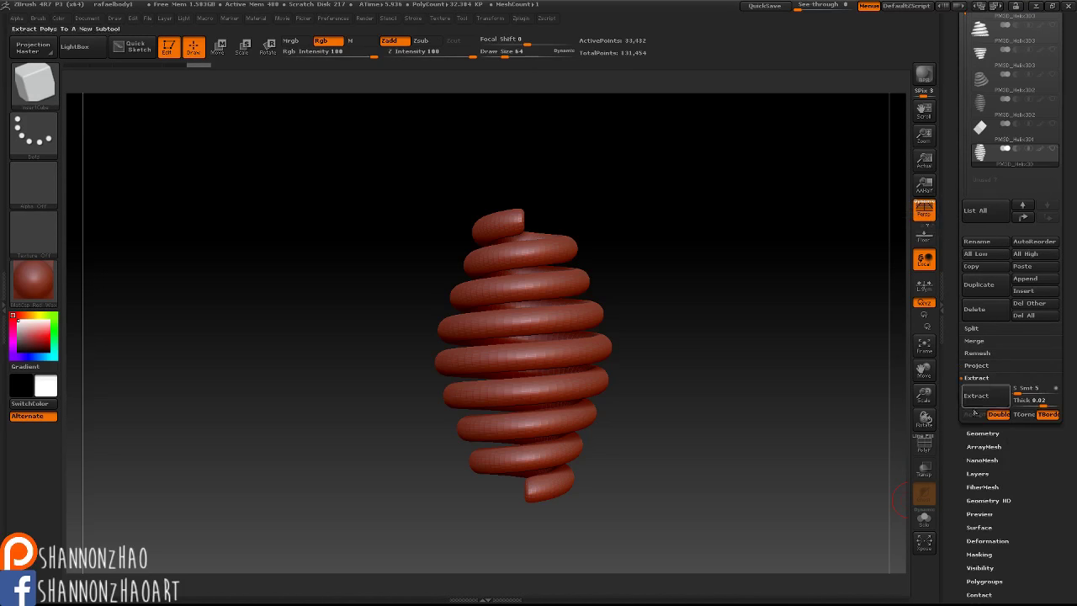
pyautogui.click(984, 366)
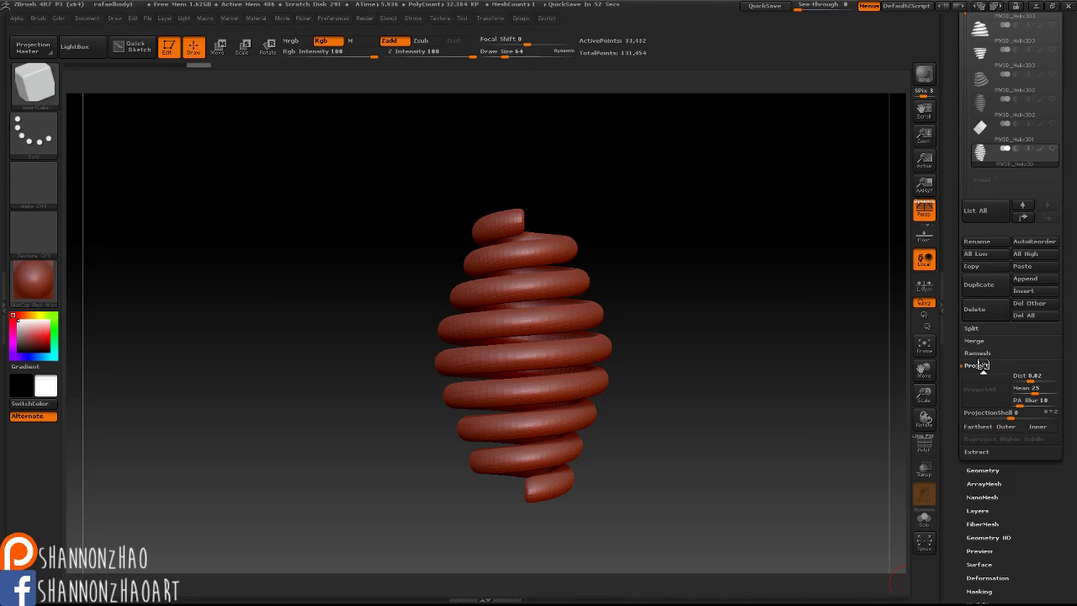
pyautogui.click(982, 470)
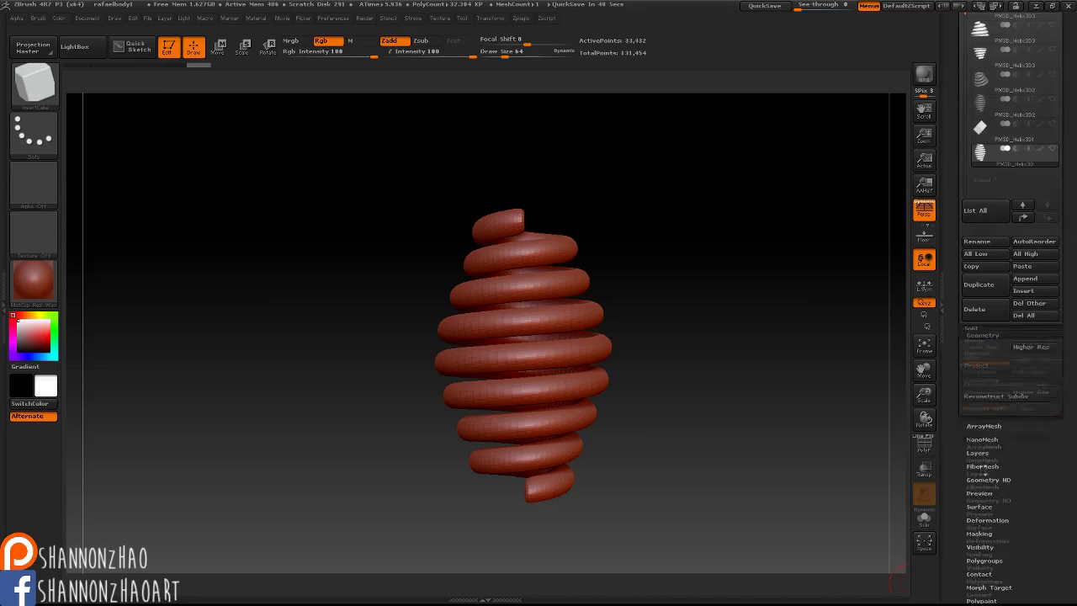
pyautogui.moveTo(1070, 335); pyautogui.dragTo(1066, 277)
pyautogui.scroll(-5, 1032, 421)
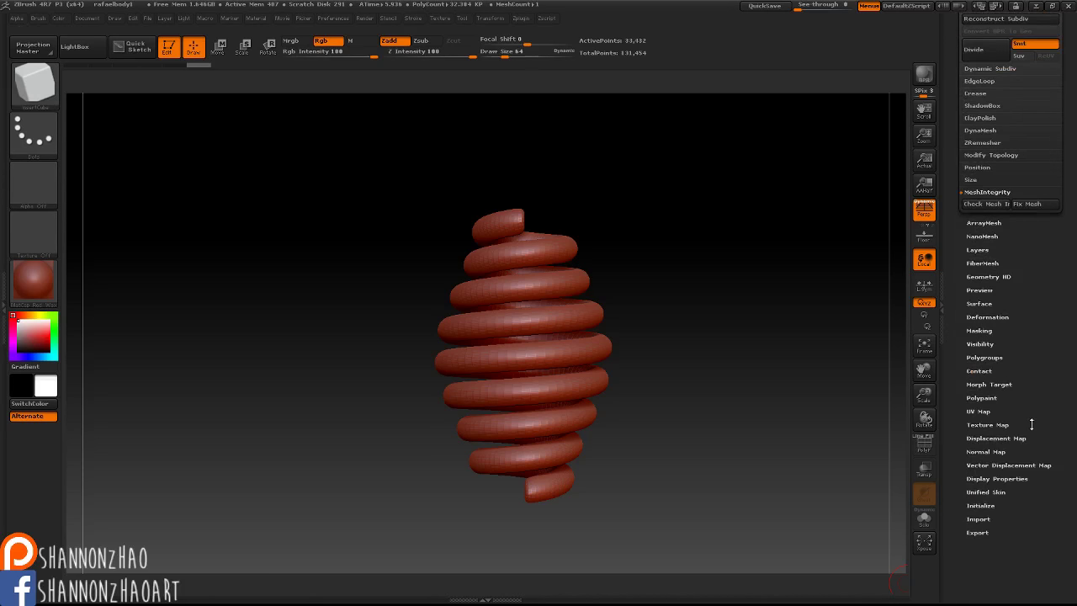
pyautogui.scroll(7, 1049, 391)
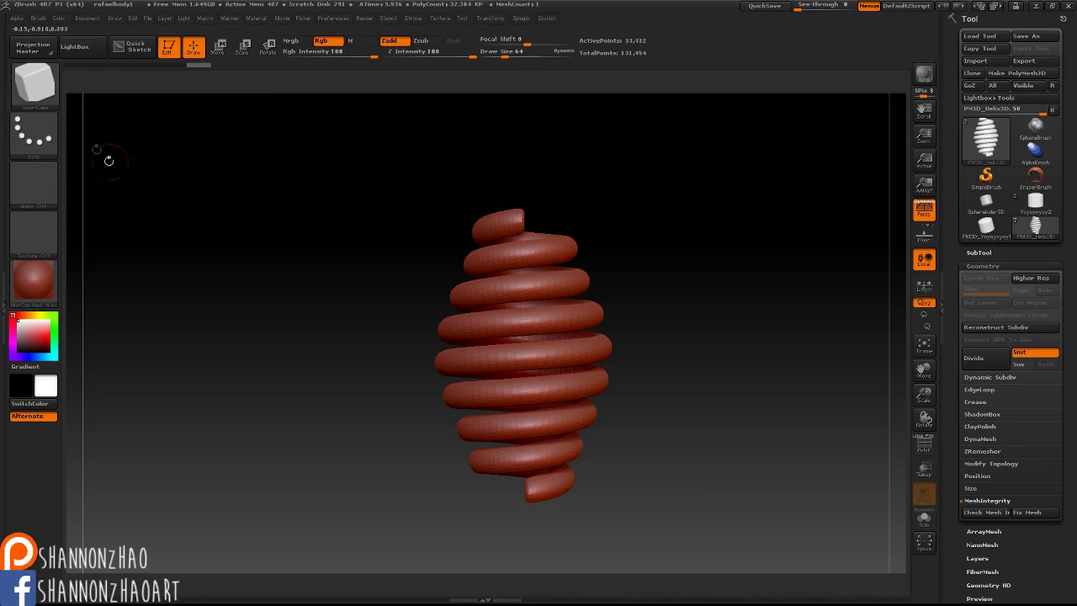